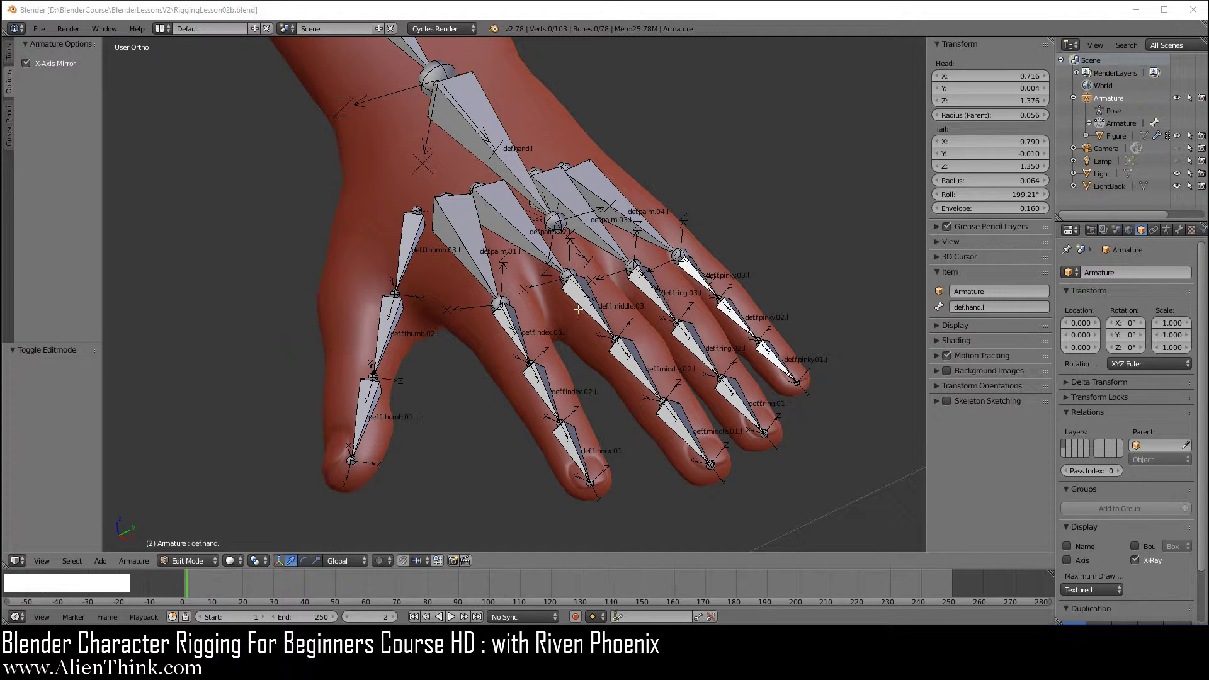
Save the scene as RiggingLesson02c.blend in the BlenderLessonsV2 folder, overwriting the existing file.
left_click(39, 28)
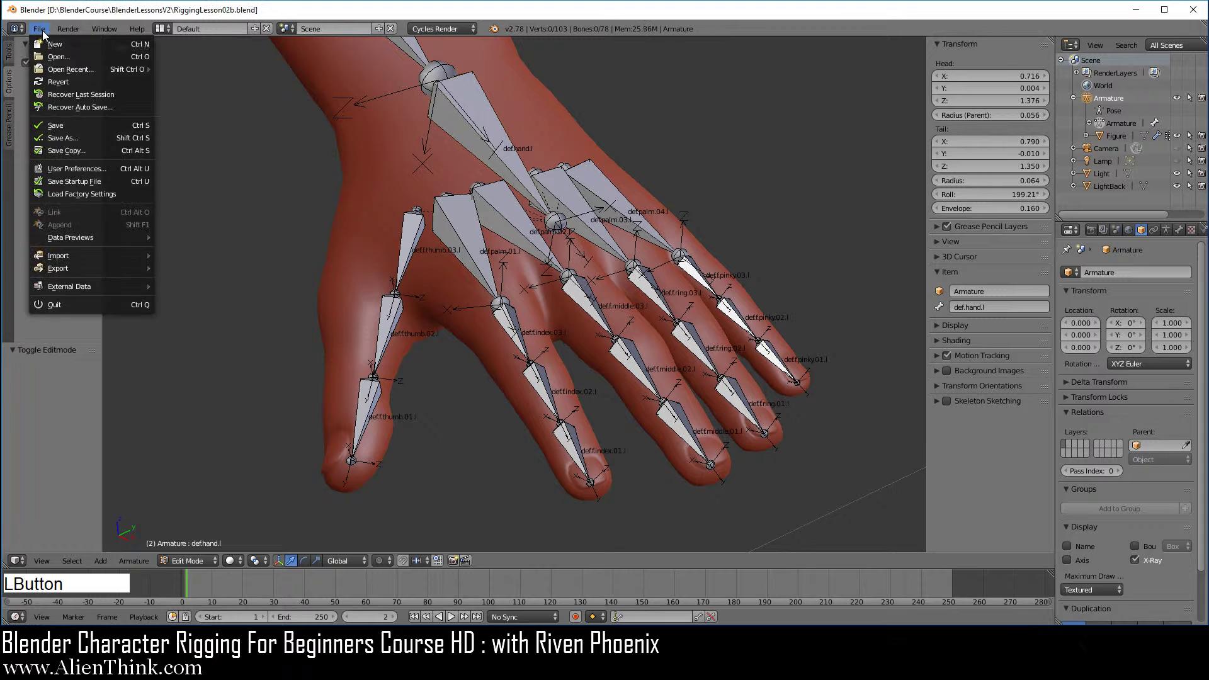
left_click(80, 136)
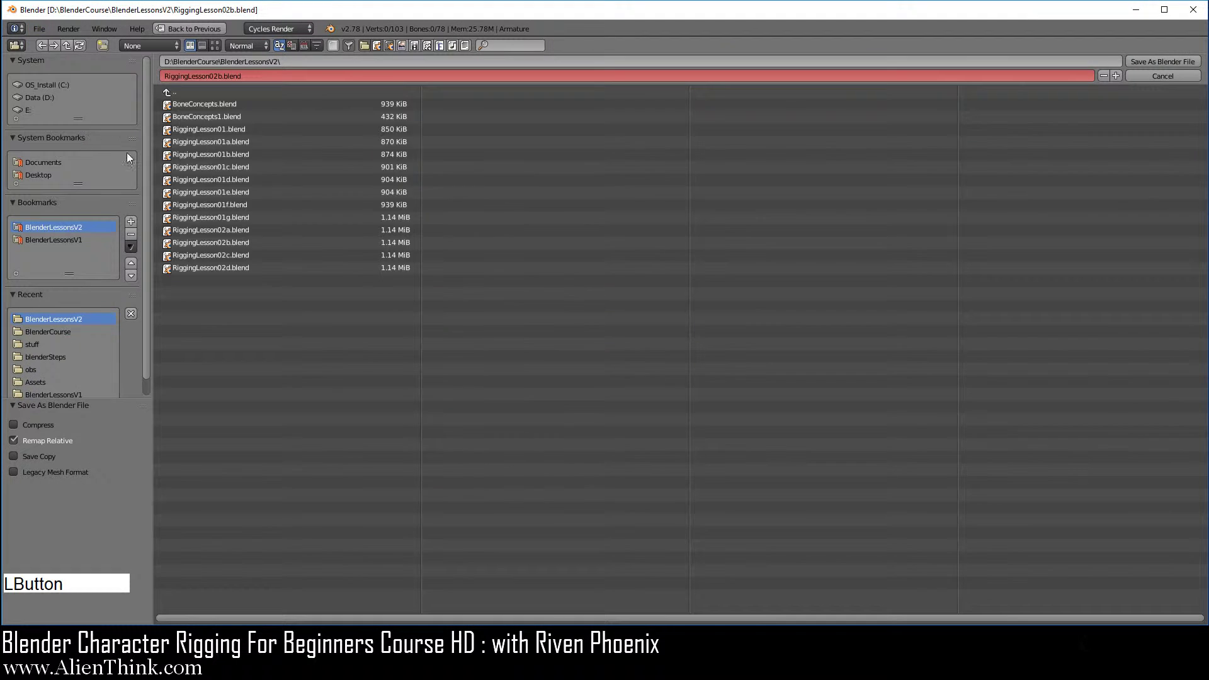
left_click(240, 253)
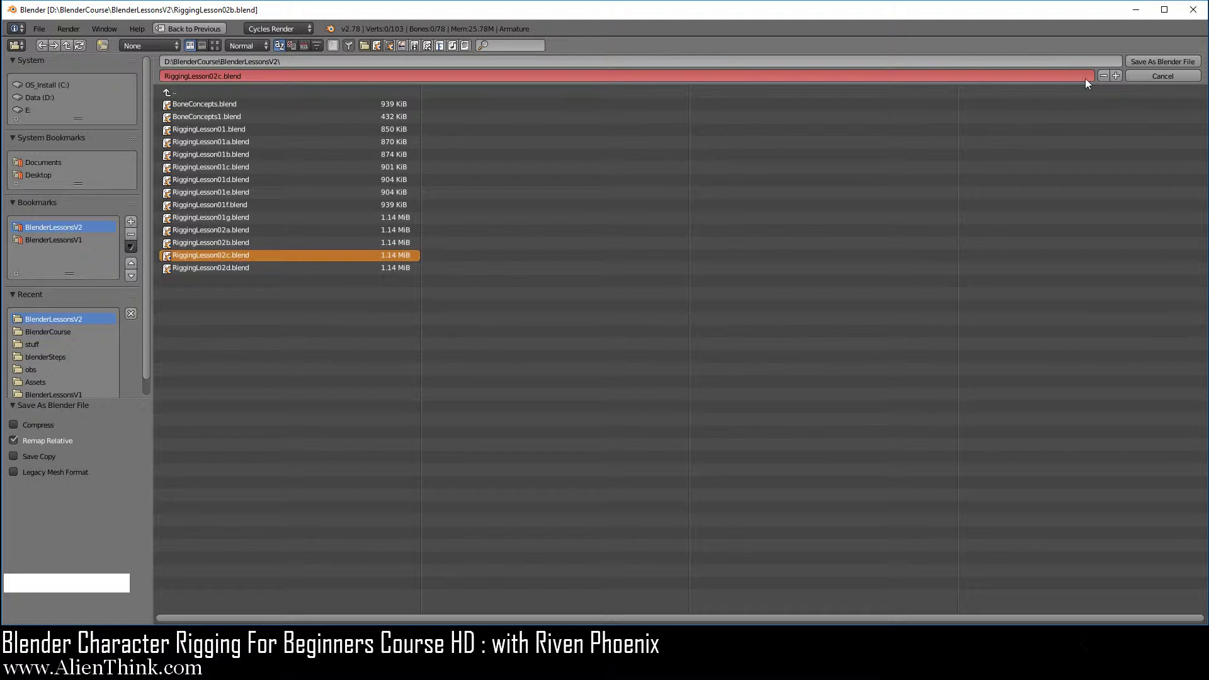
left_click(1152, 63)
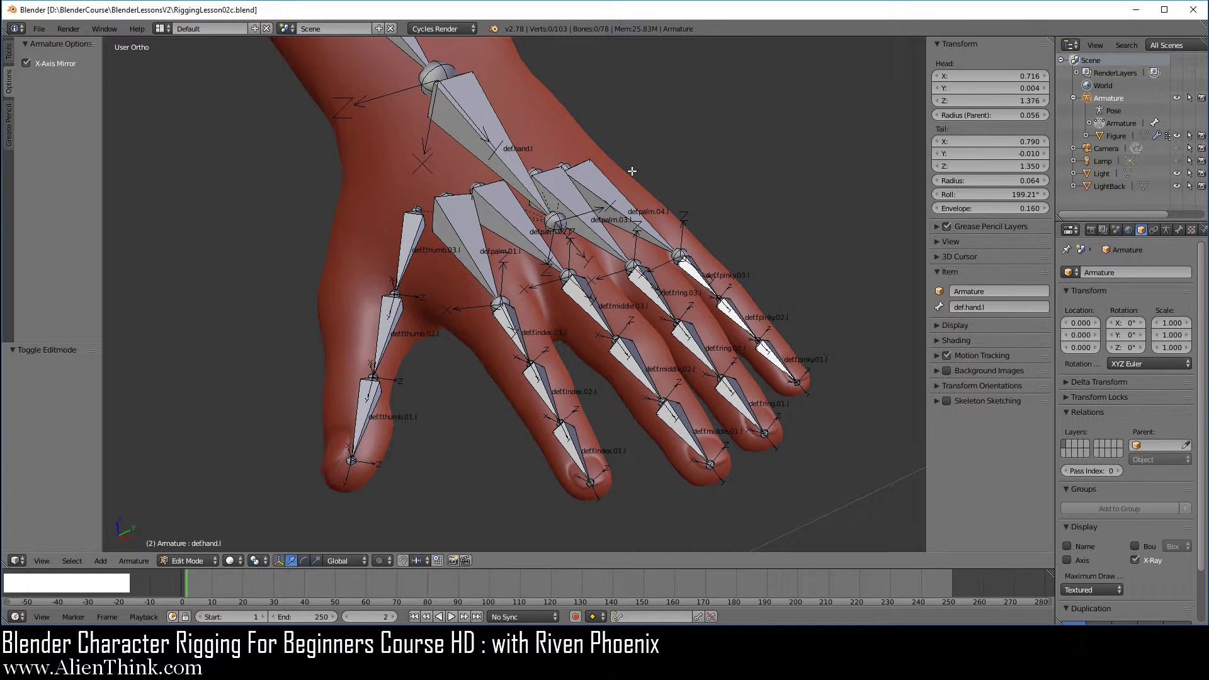
Raise the head joints of the four palm bones, def.palm.01.l to def.palm.04.l, about 0.013 along Z in the back view.
middle_click_drag(633, 258, 599, 290)
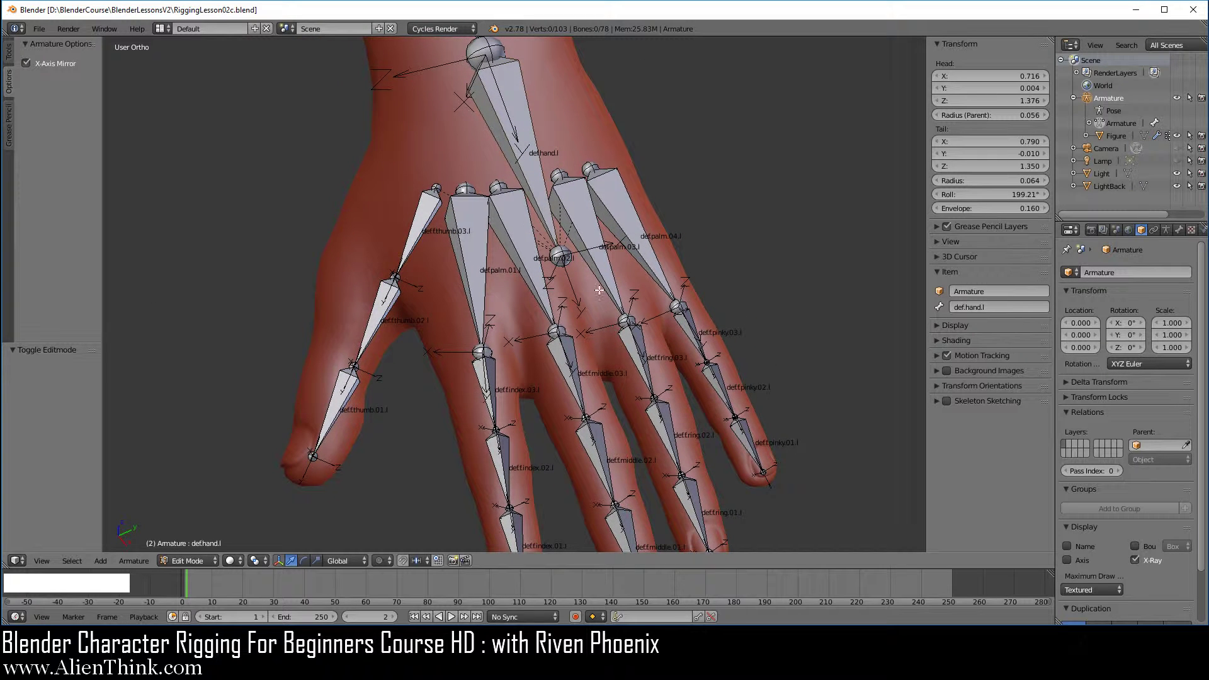
right_click(464, 188)
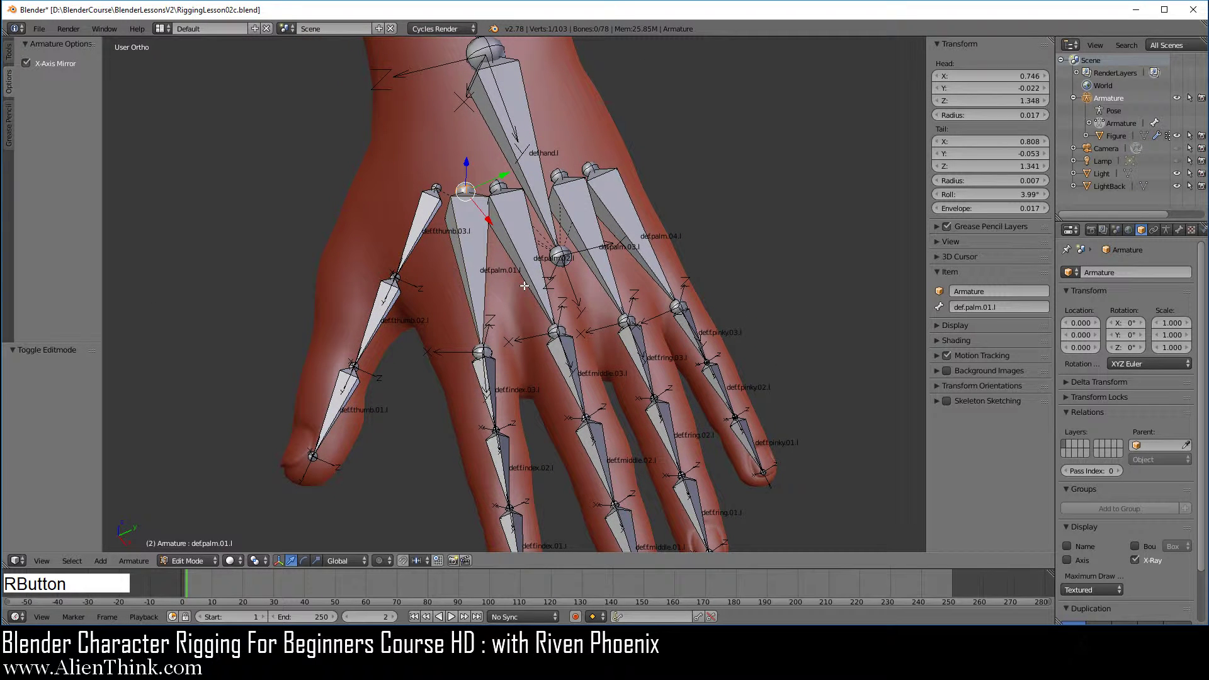
key("shift")
right_click(504, 183, "shift")
right_click(563, 173, "shift")
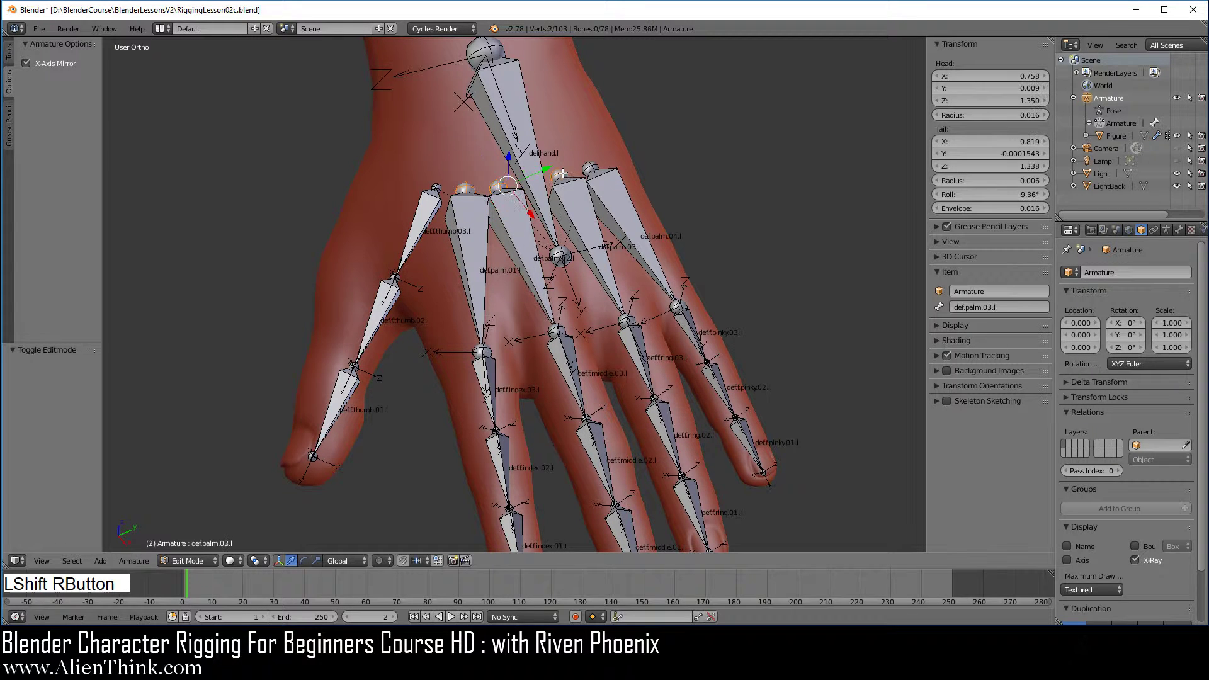
right_click(595, 164, "shift")
key("ctrl")
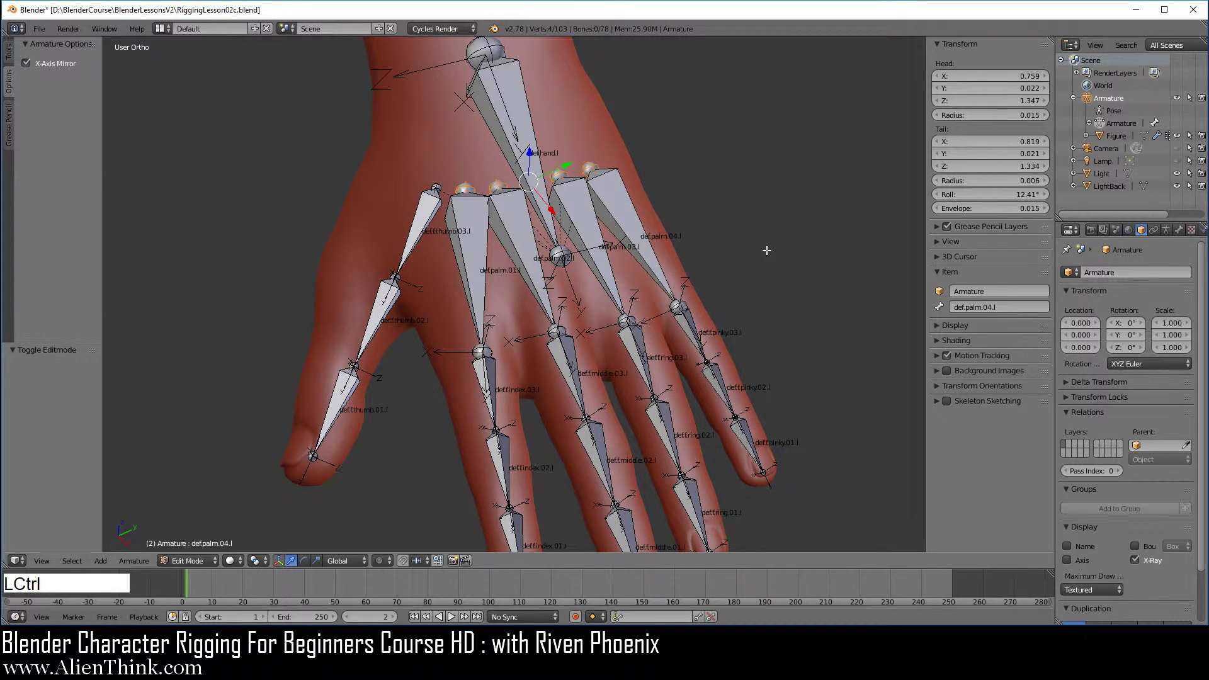
key("ctrl+KP_1")
key("ctrl+KP_1")
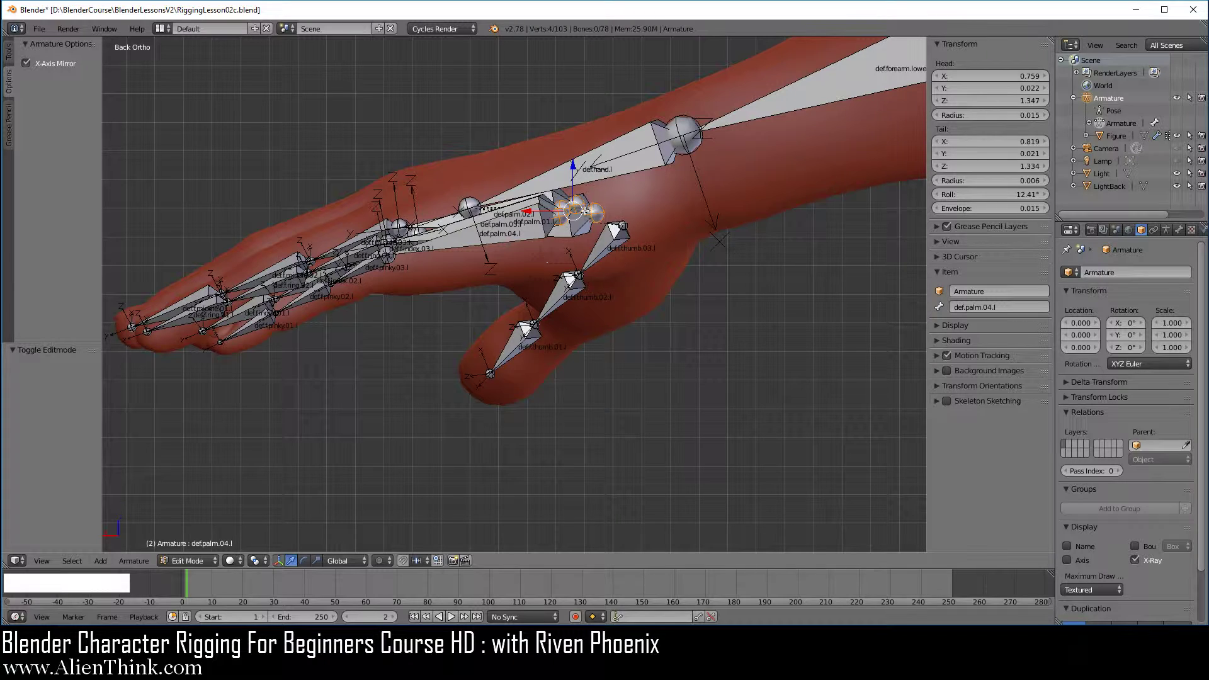
scroll(614, 239, "up", 4)
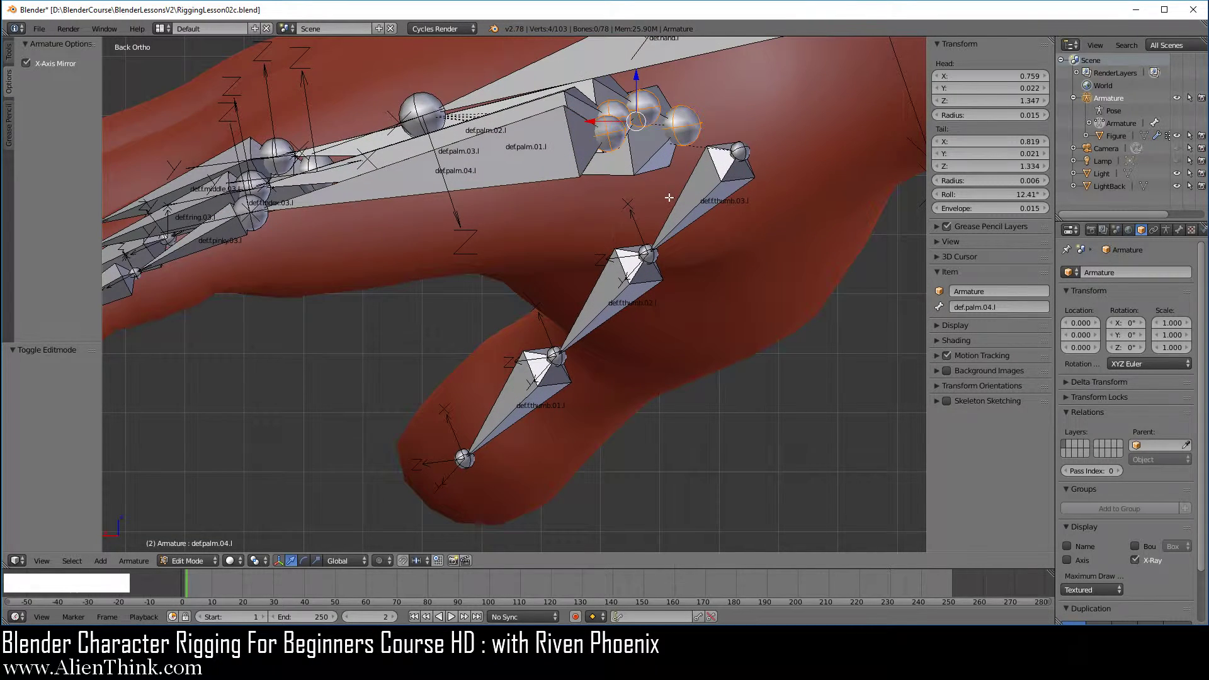
middle_click_drag(669, 198, 689, 341, "shift")
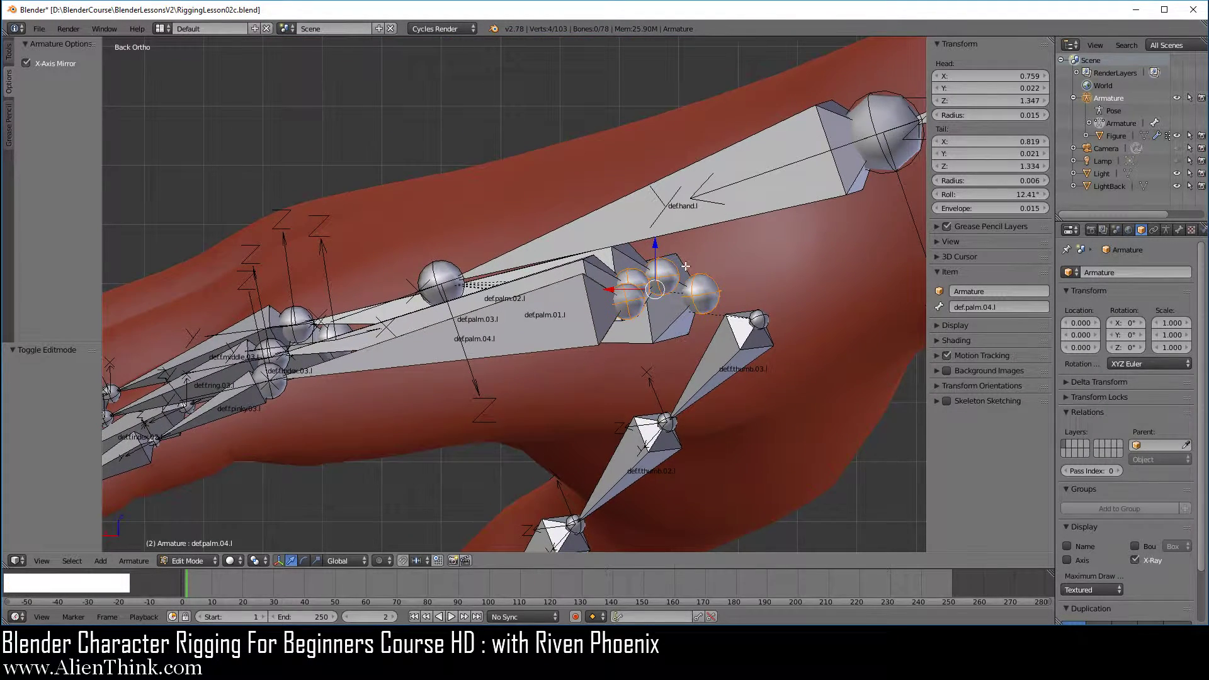
left_click_drag(656, 245, 658, 166)
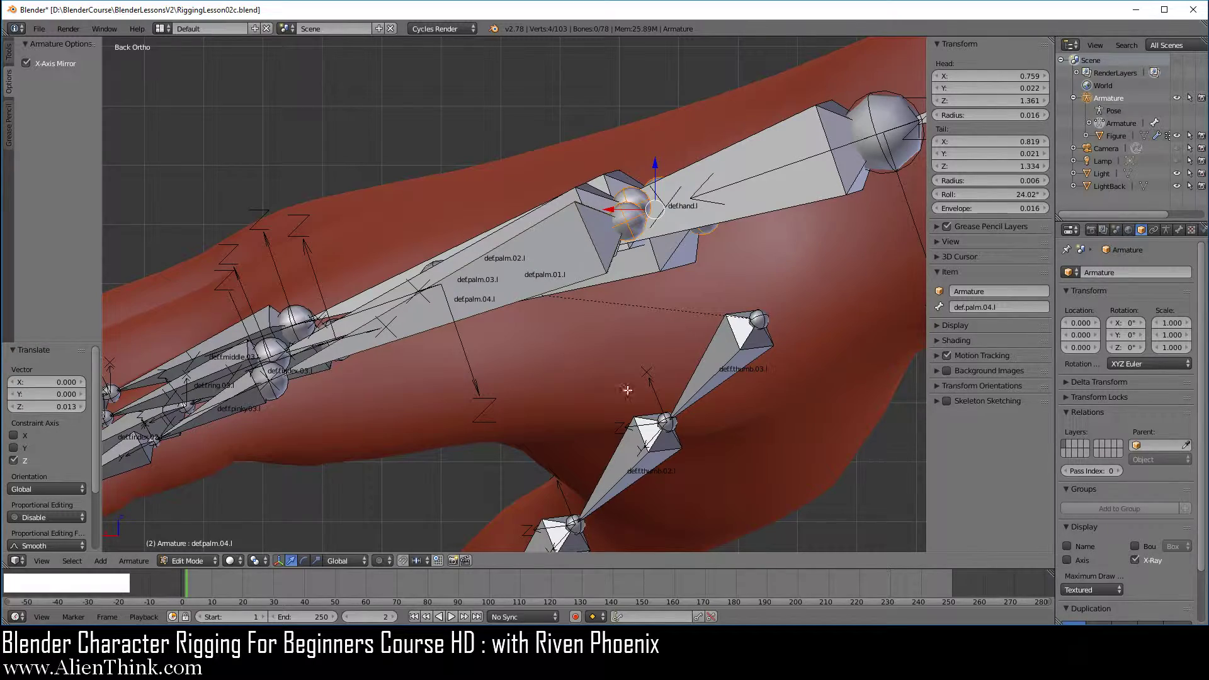
Select the four whole palm bones, def.palm.01.l to def.palm.04.l, and hide all unselected bones in Edit Mode.
middle_click_drag(628, 390, 534, 362)
middle_click_drag(331, 334, 721, 338)
middle_click_drag(758, 281, 774, 304)
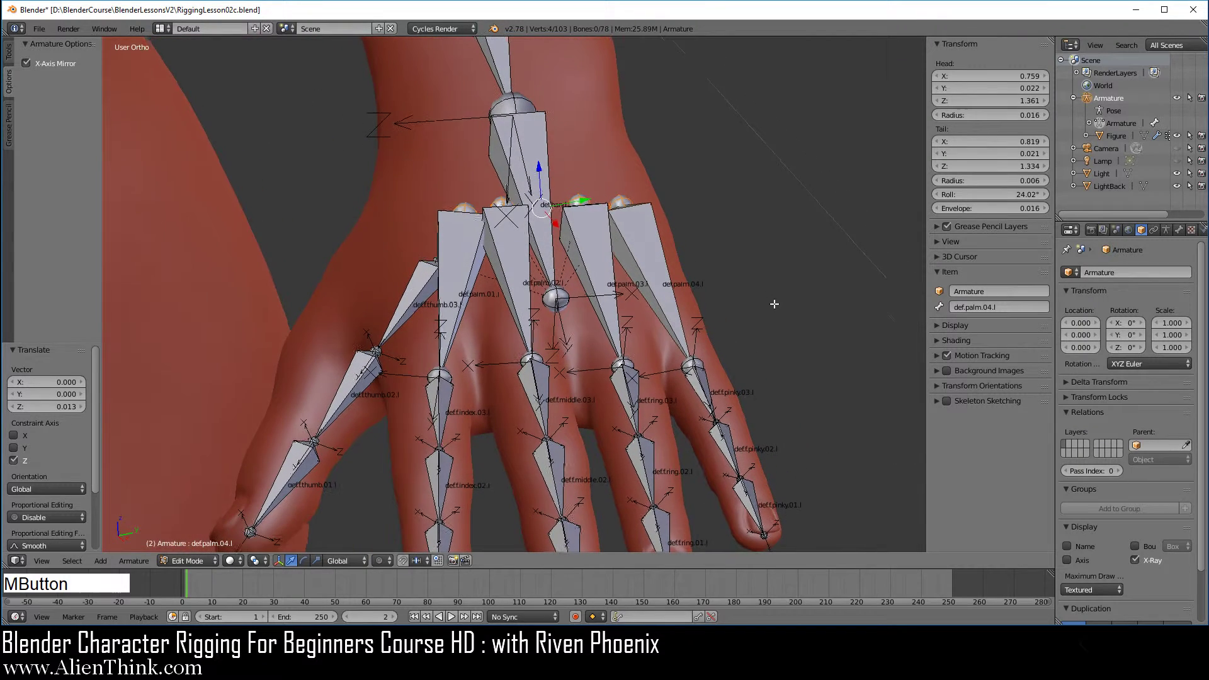
right_click(469, 275)
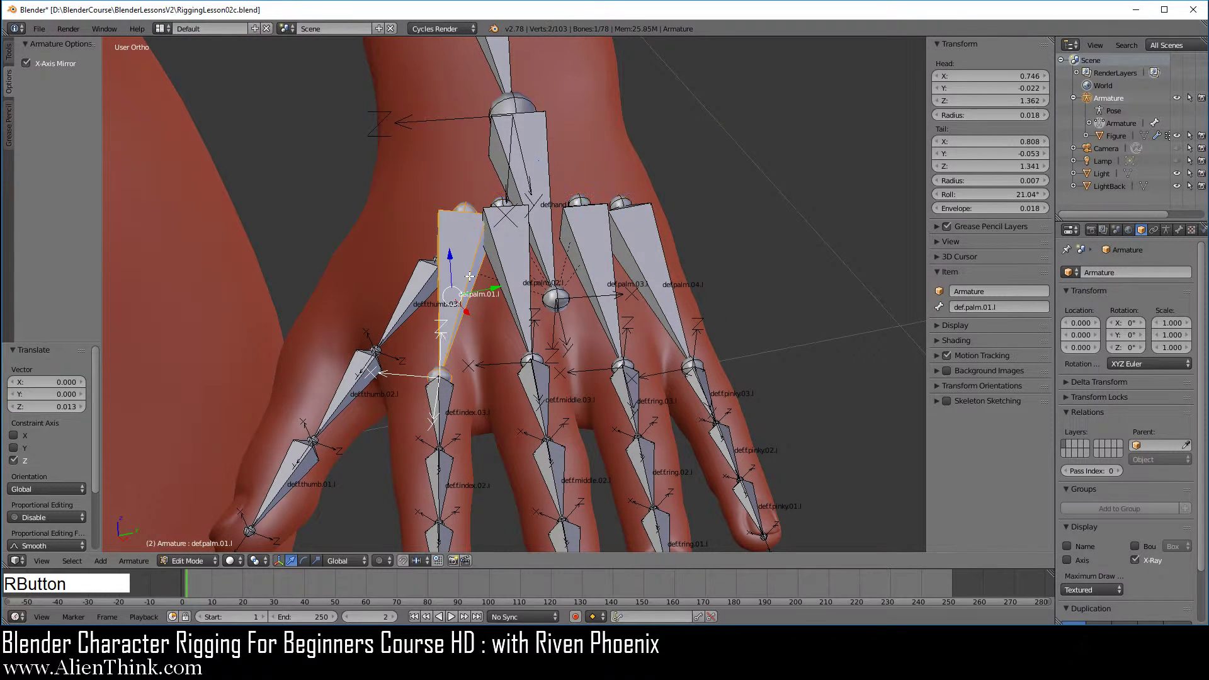
right_click(508, 272, "shift")
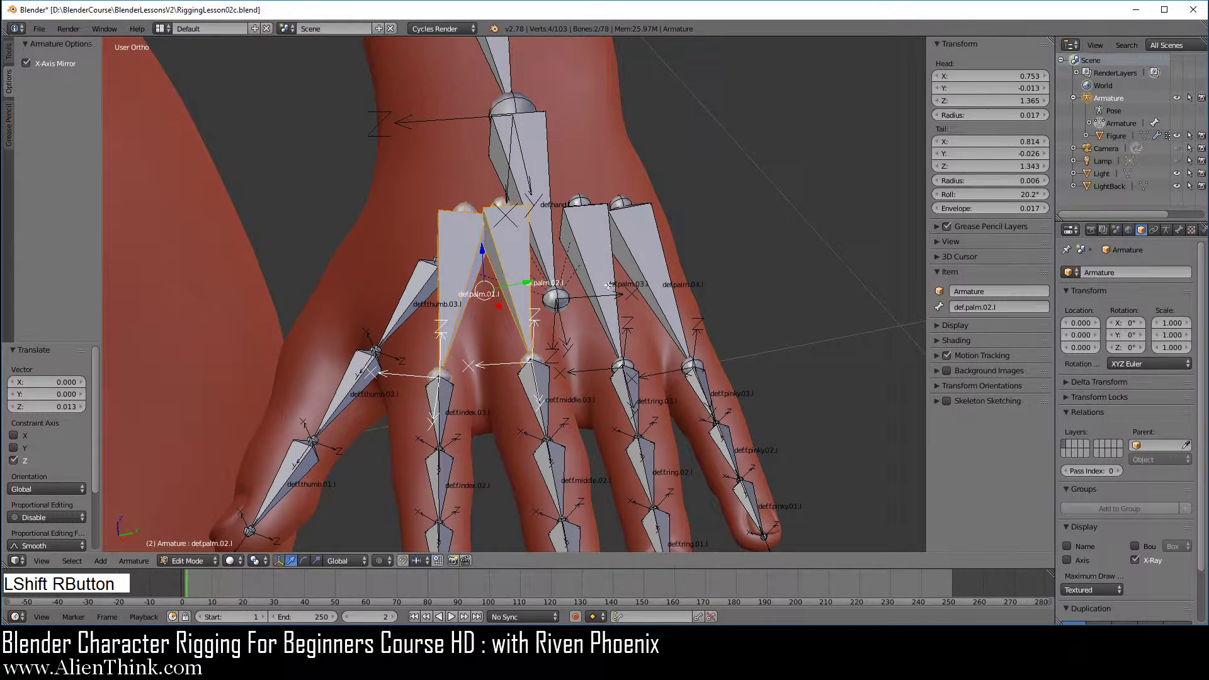
right_click(596, 268, "shift")
right_click(645, 263, "shift")
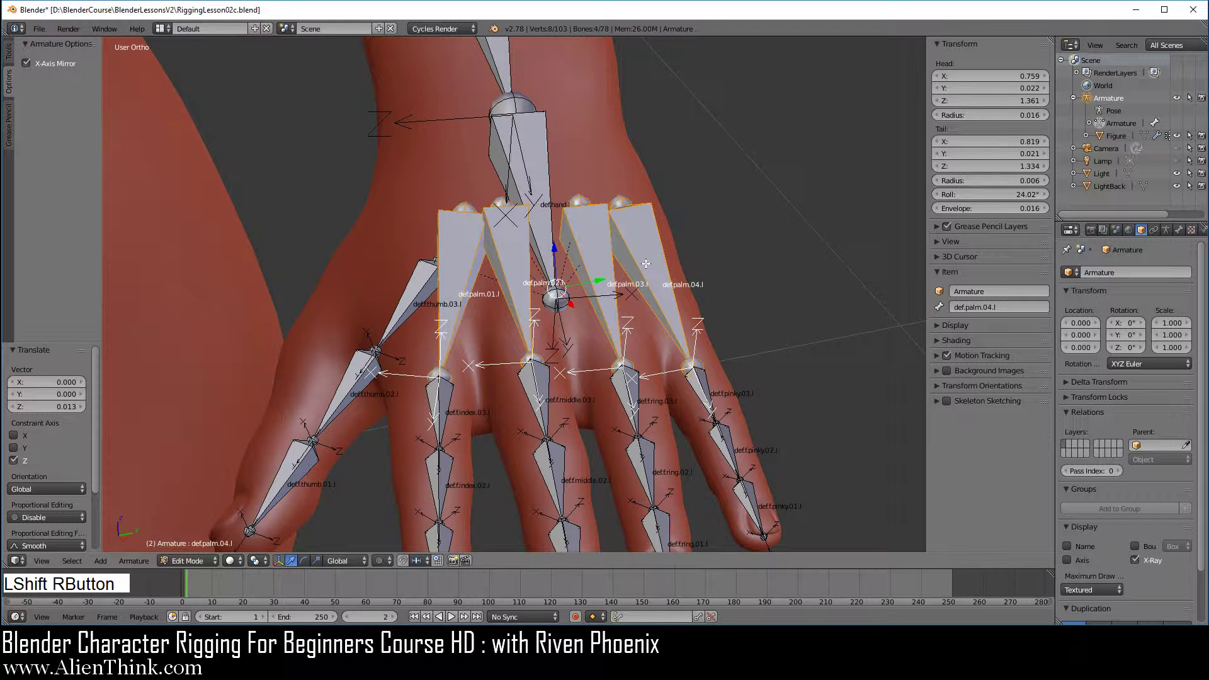
key("shift")
key("shift+h")
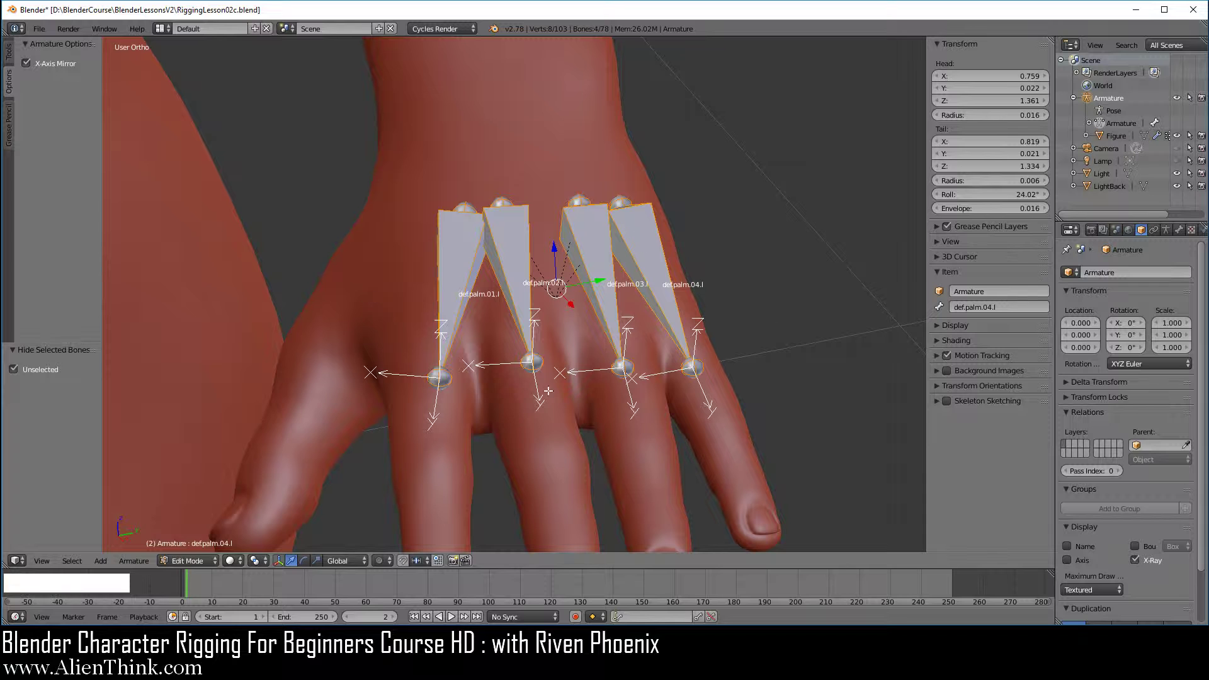
Switch to Pose Mode and hide every bone except the four selected palm bones there too.
left_click(201, 561)
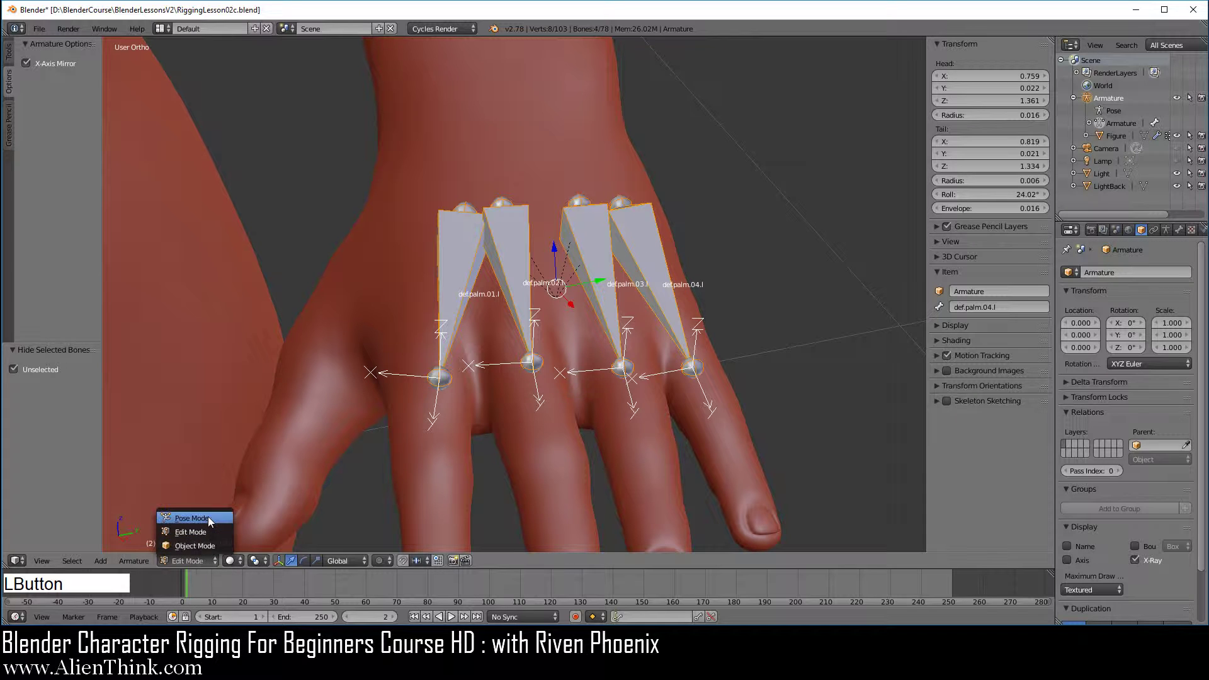
left_click(208, 518)
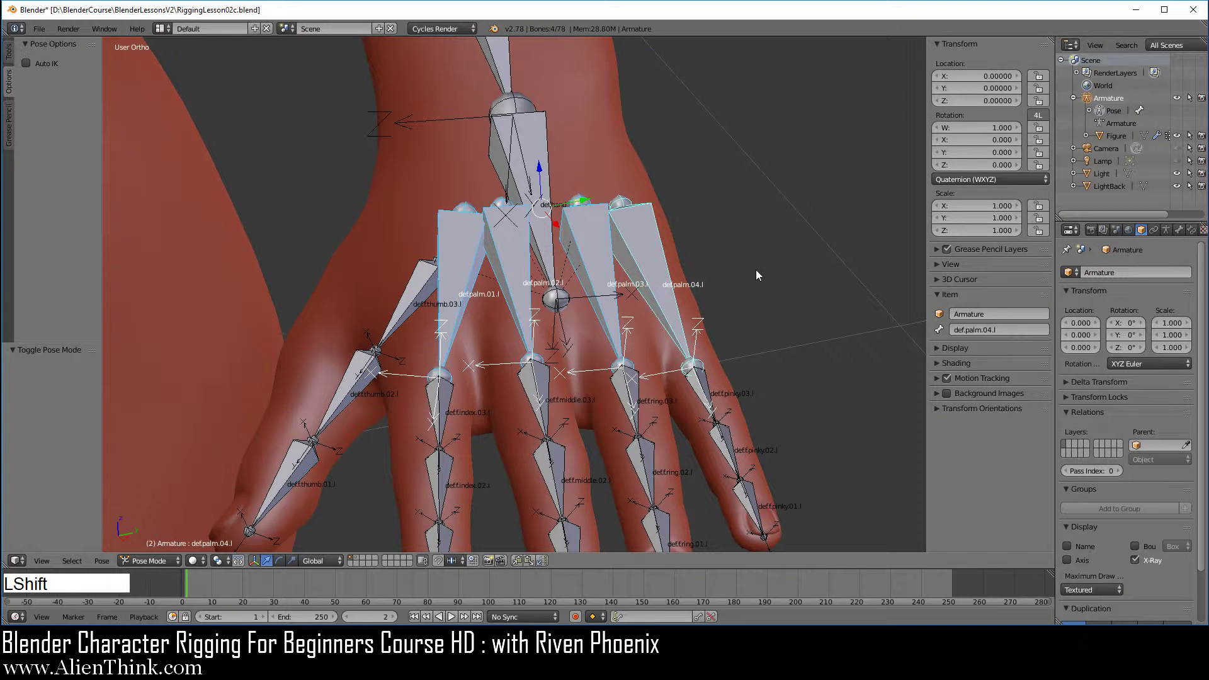
key("shift+h")
middle_click_drag(537, 422, 585, 414)
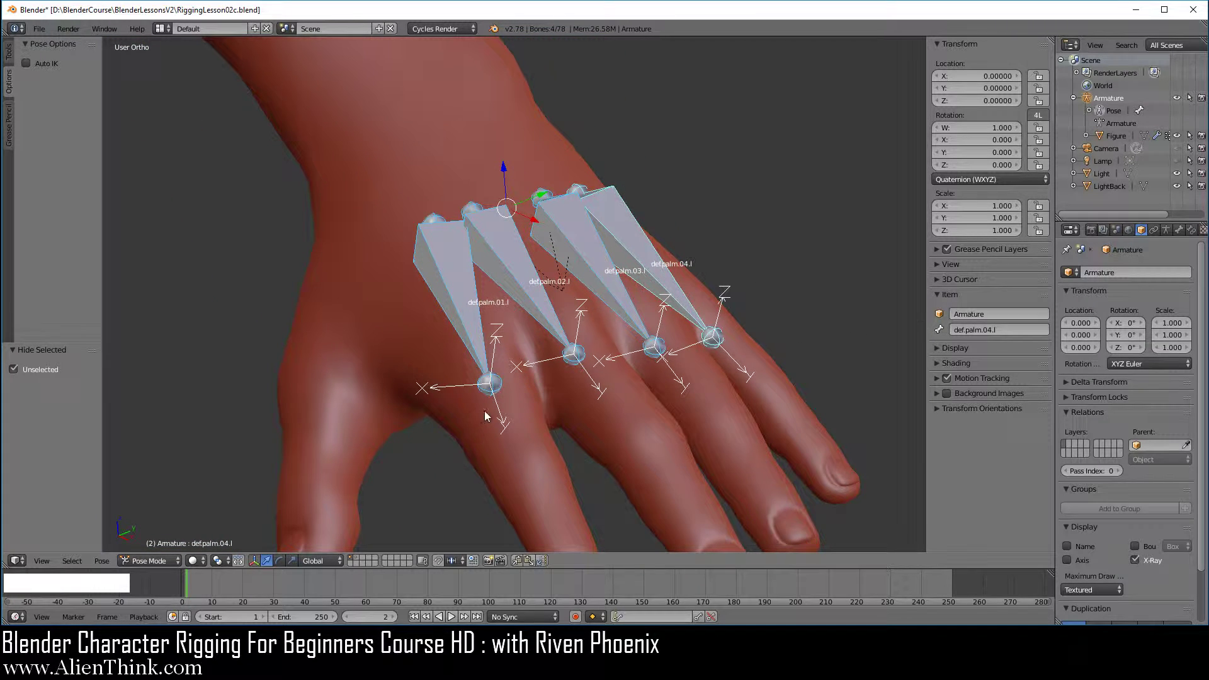
Return to Edit Mode and roll the four palm bones by about -178.7° so their Z axes point toward the palm's underside.
left_click(153, 560)
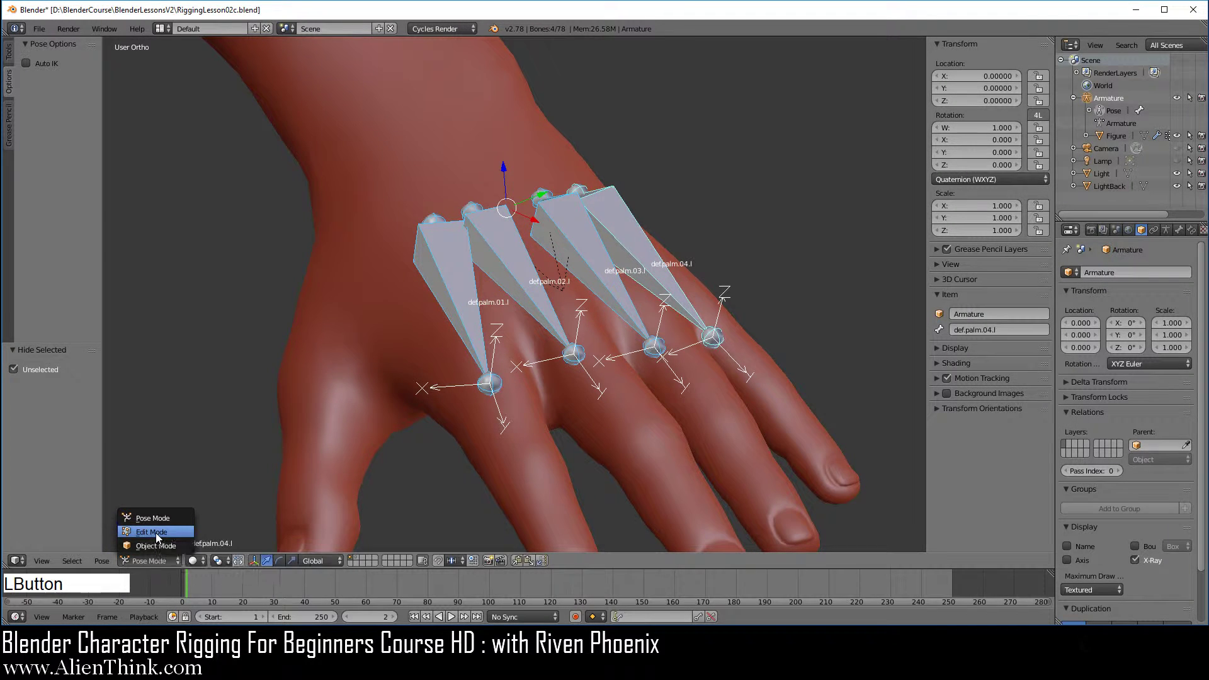
left_click(157, 532)
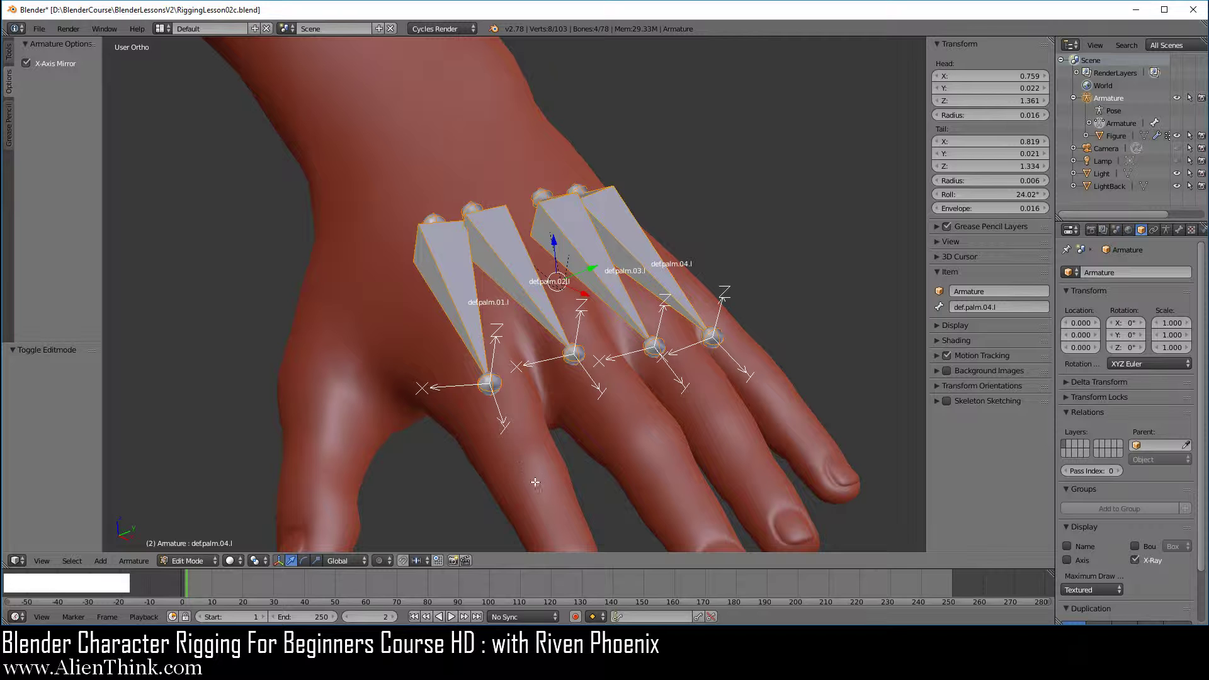
middle_click_drag(533, 482, 464, 402)
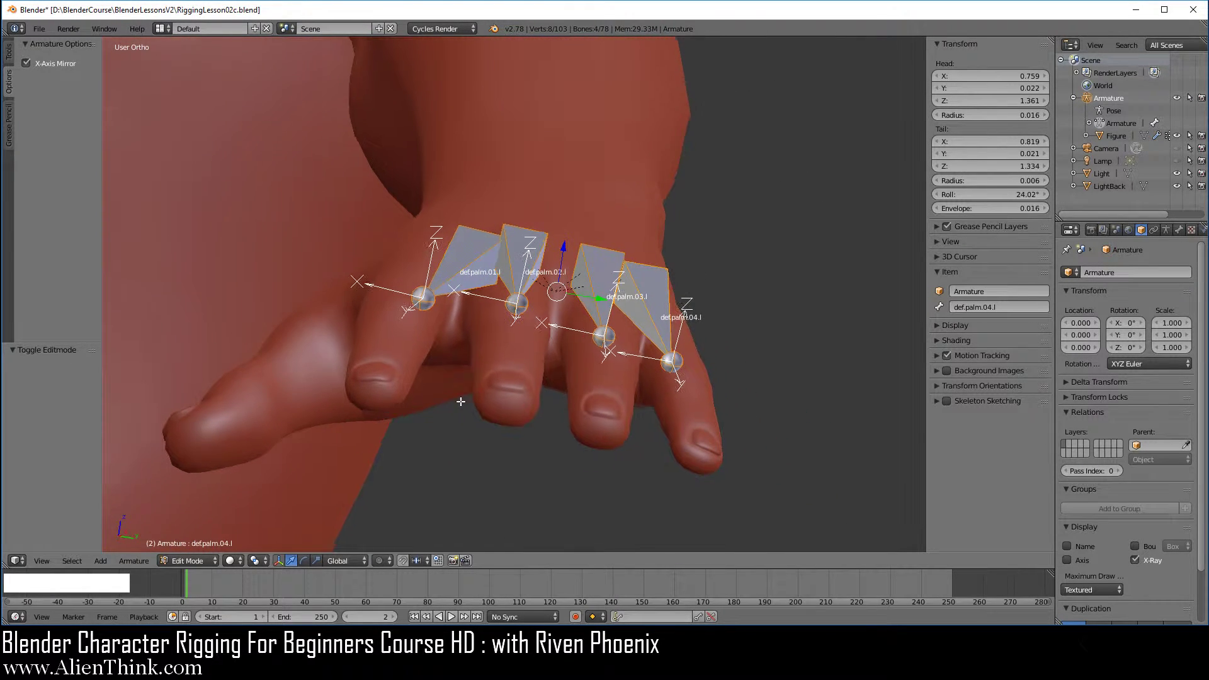
middle_click_drag(862, 331, 851, 304)
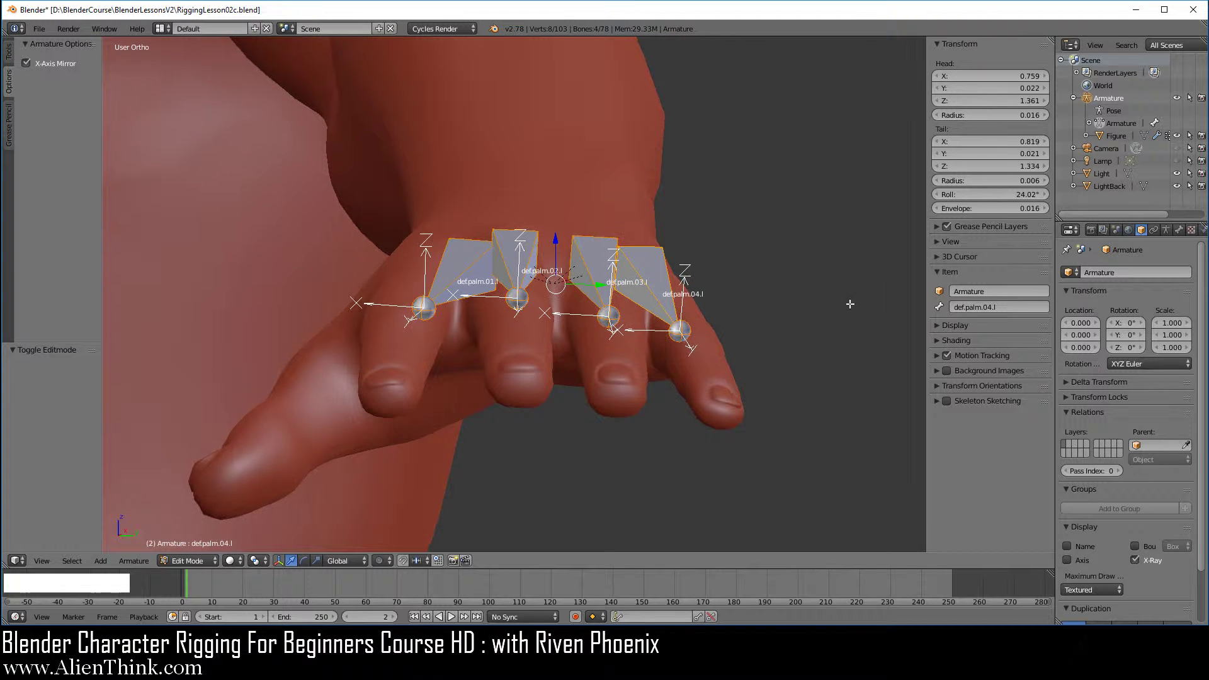
middle_click_drag(551, 373, 551, 333)
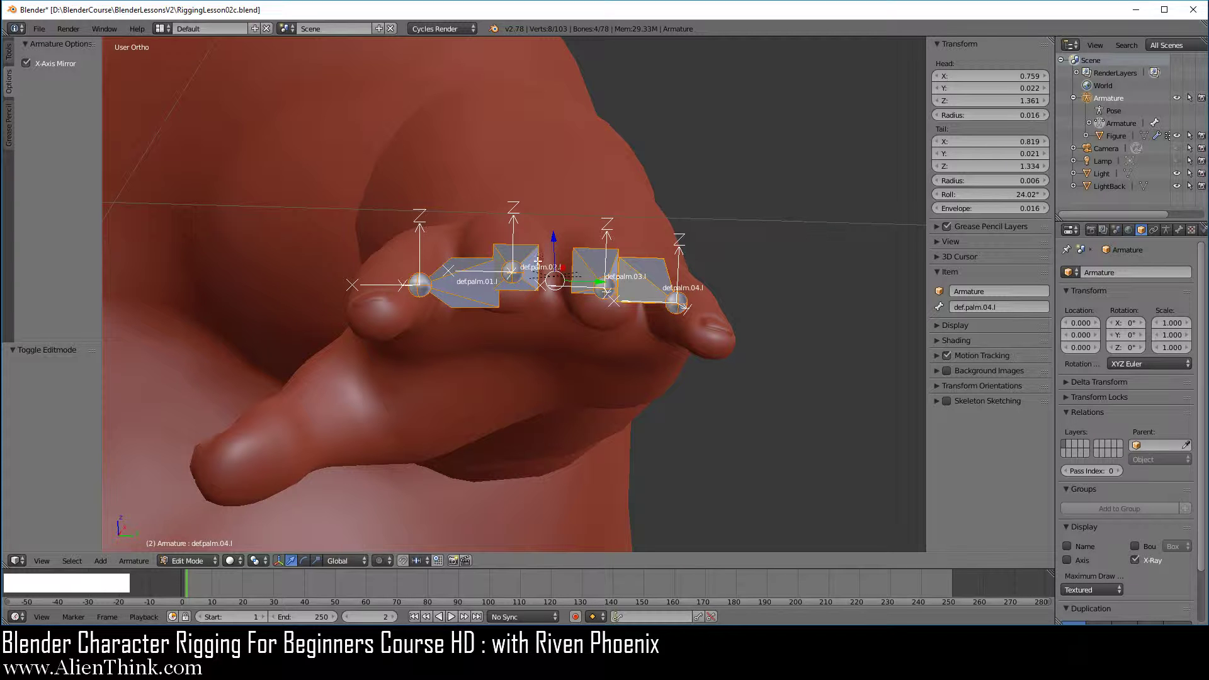
scroll(515, 277, "up", 2)
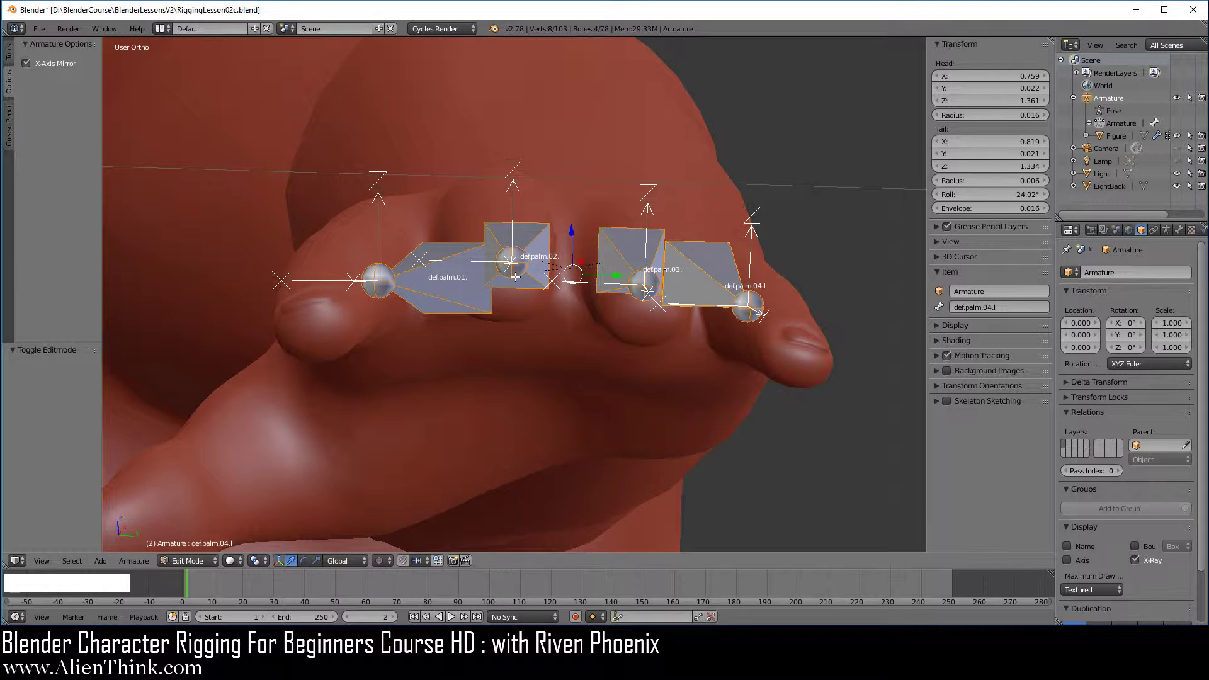
middle_click_drag(892, 312, 905, 255)
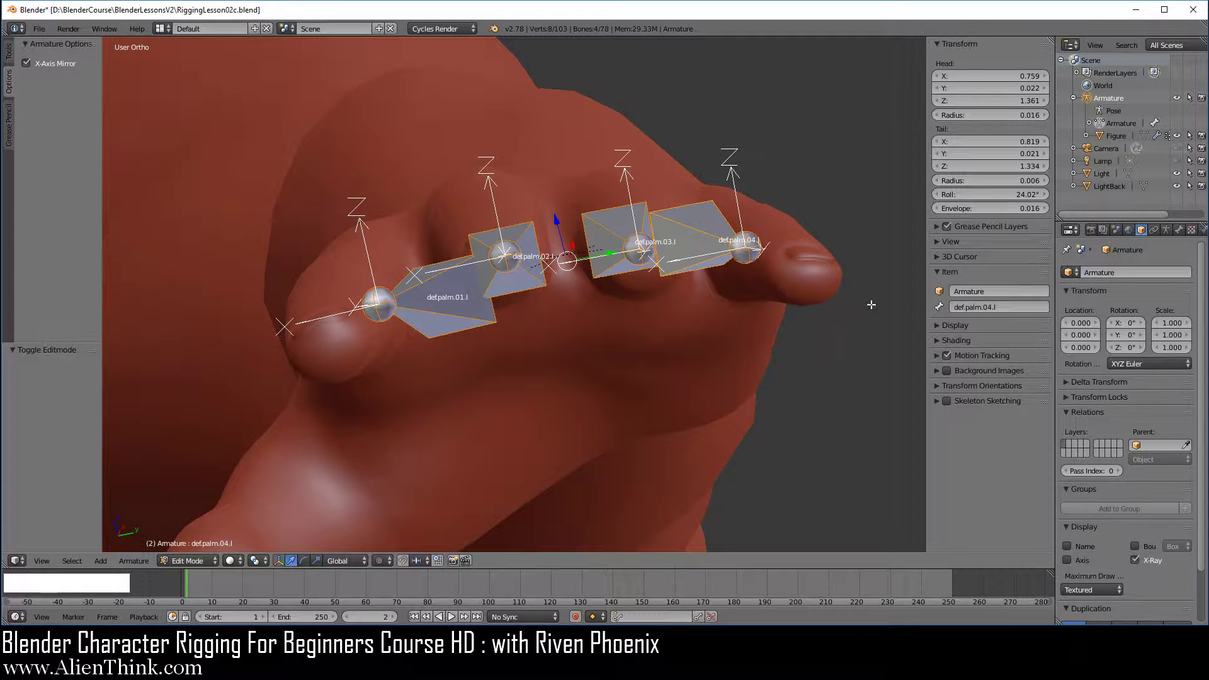
middle_click_drag(920, 290, 908, 331)
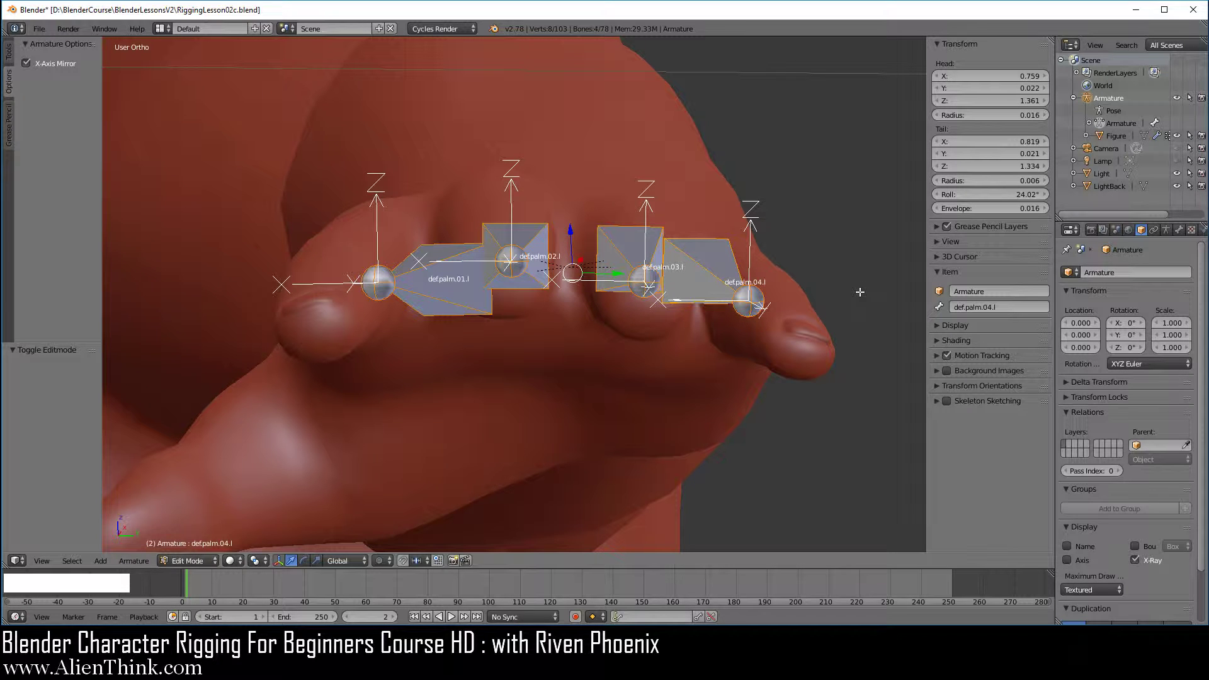
key("ctrl")
key("ctrl+r")
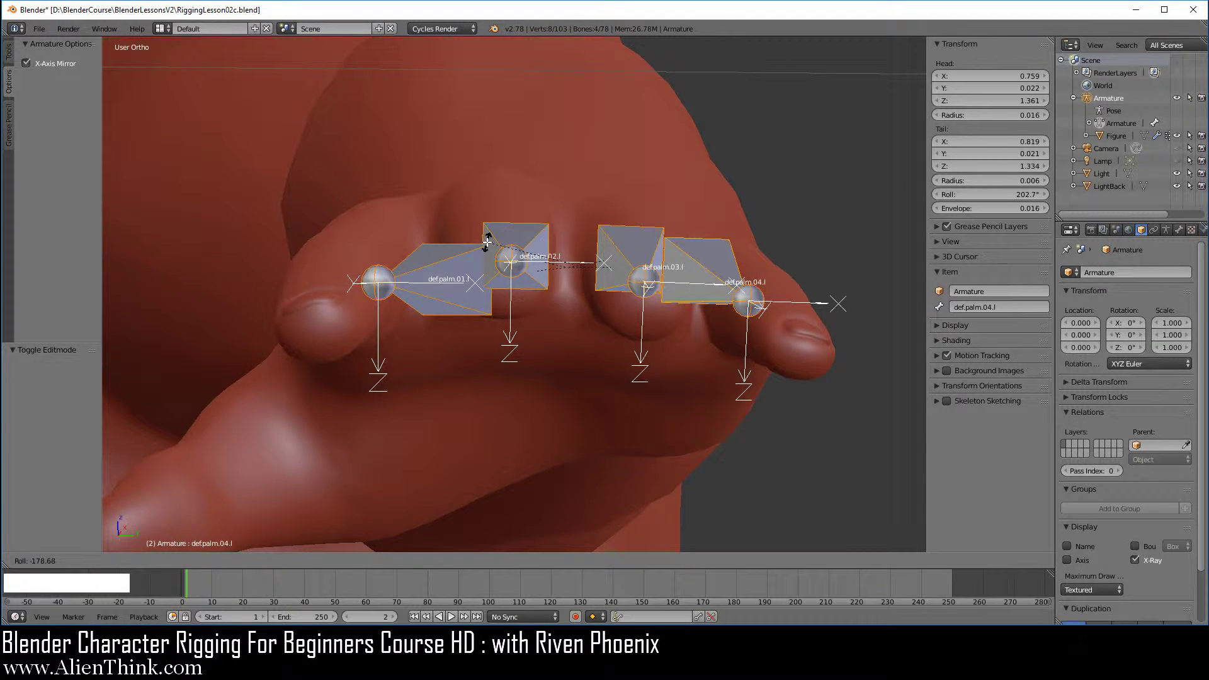
left_click(487, 241)
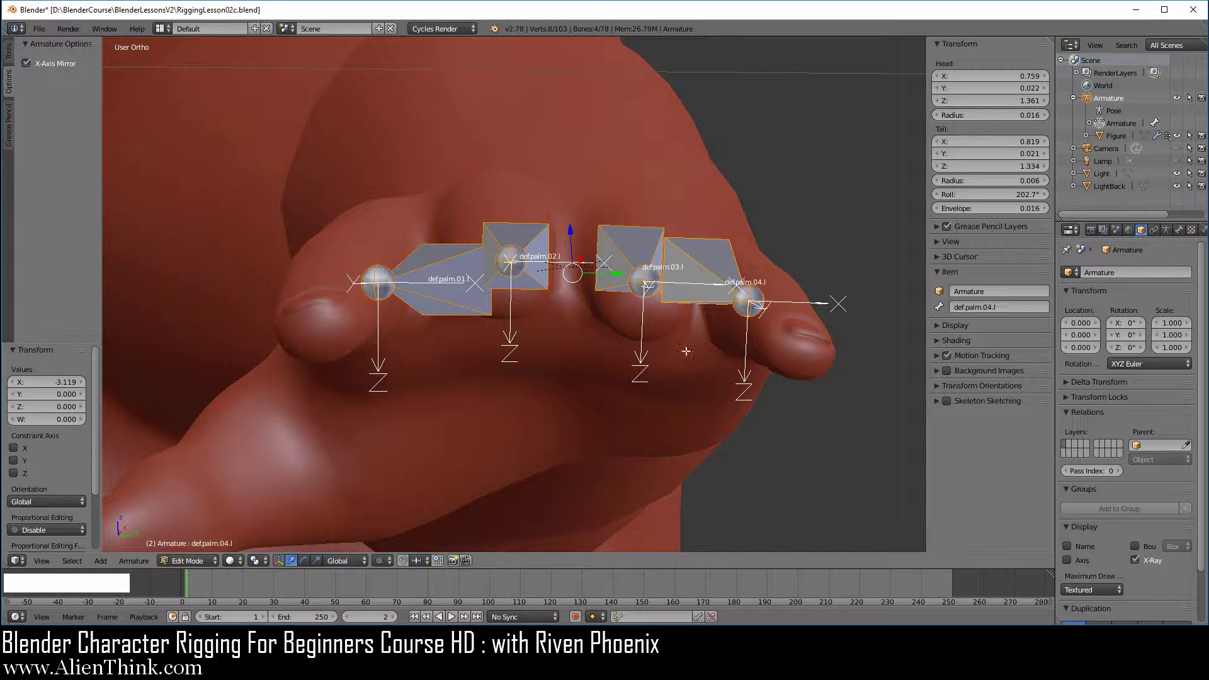
Test the def.palm.02.l bone's rotation around its local X axis in Pose Mode by about 11.6° and cancel the rotation.
middle_click_drag(553, 356, 502, 423)
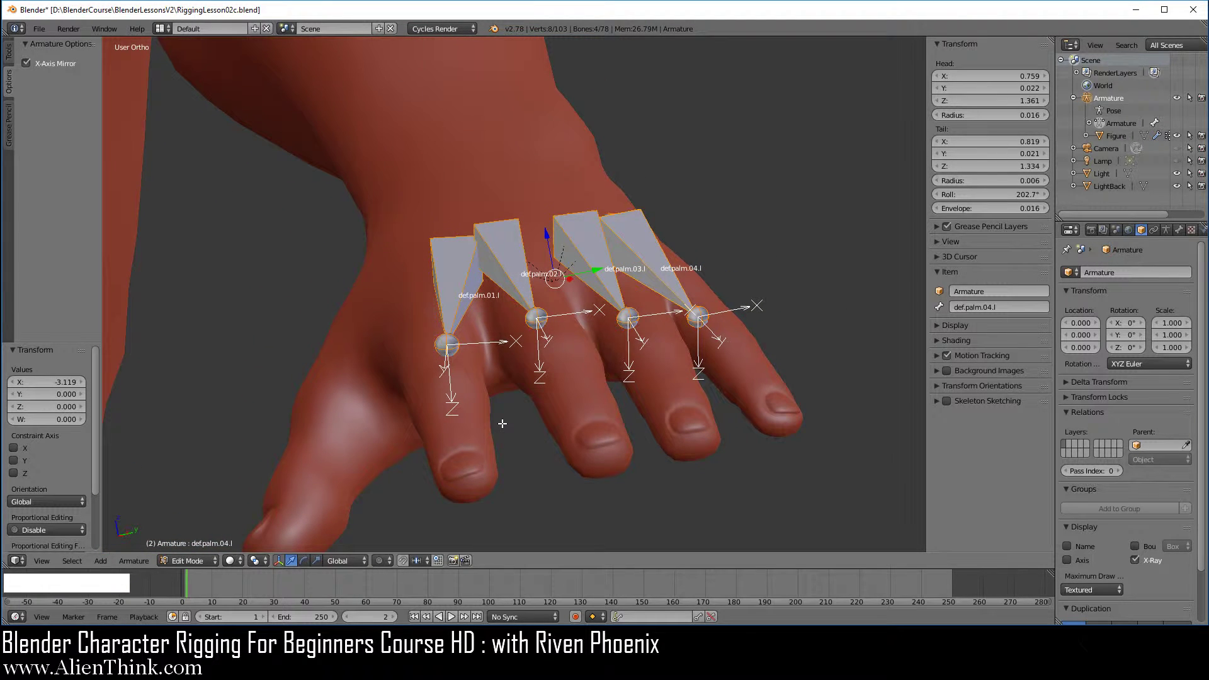
left_click(189, 560)
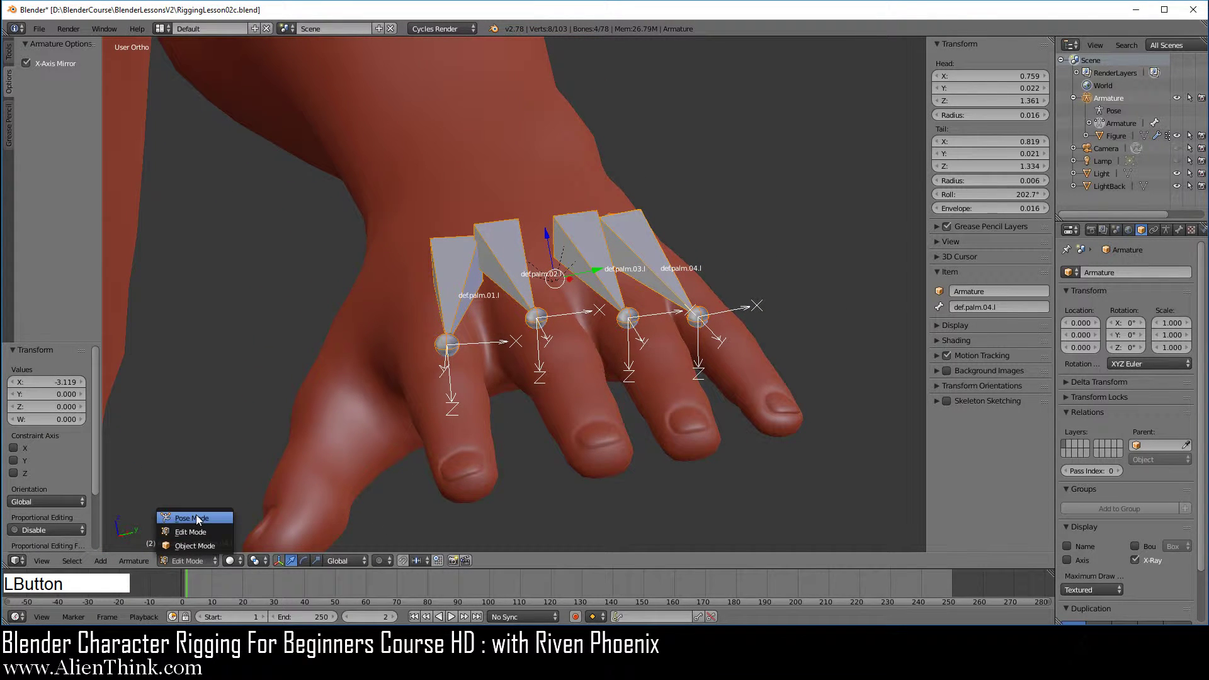
left_click(198, 518)
right_click(503, 263)
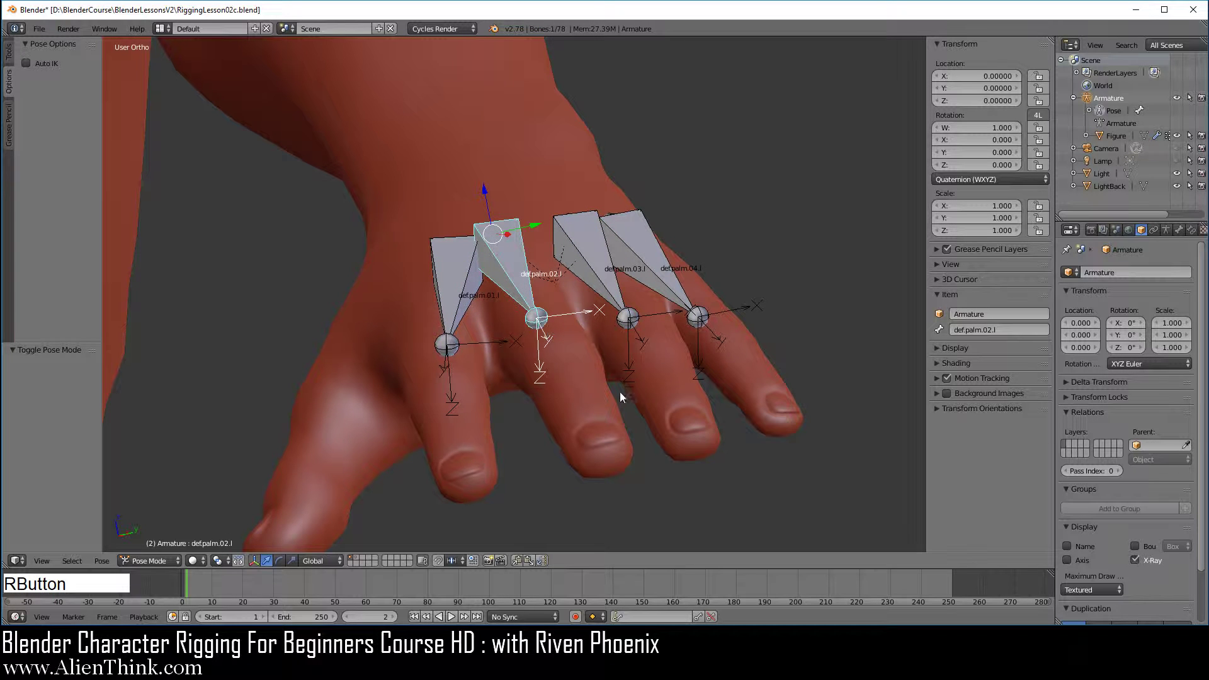
key("r")
key("x")
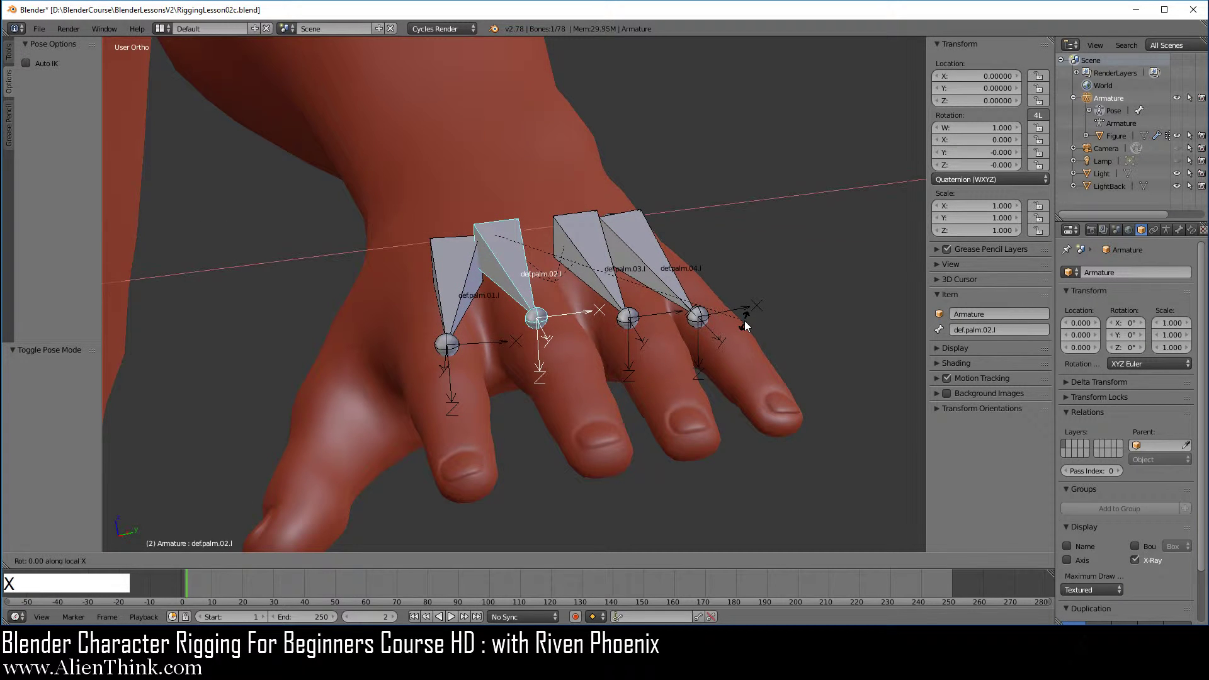
right_click(733, 380)
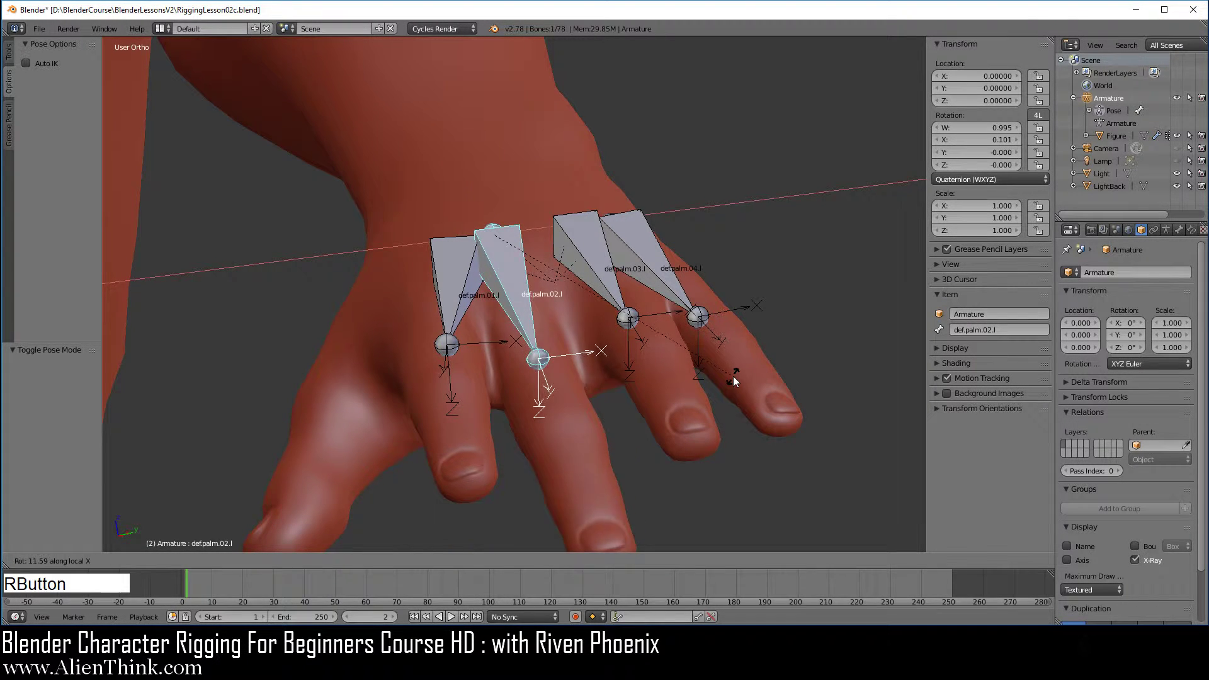
Return to Edit Mode and check the roll of each palm bone from def.palm.01.l to def.palm.04.l, one at a time.
right_click(467, 279)
right_click(647, 291)
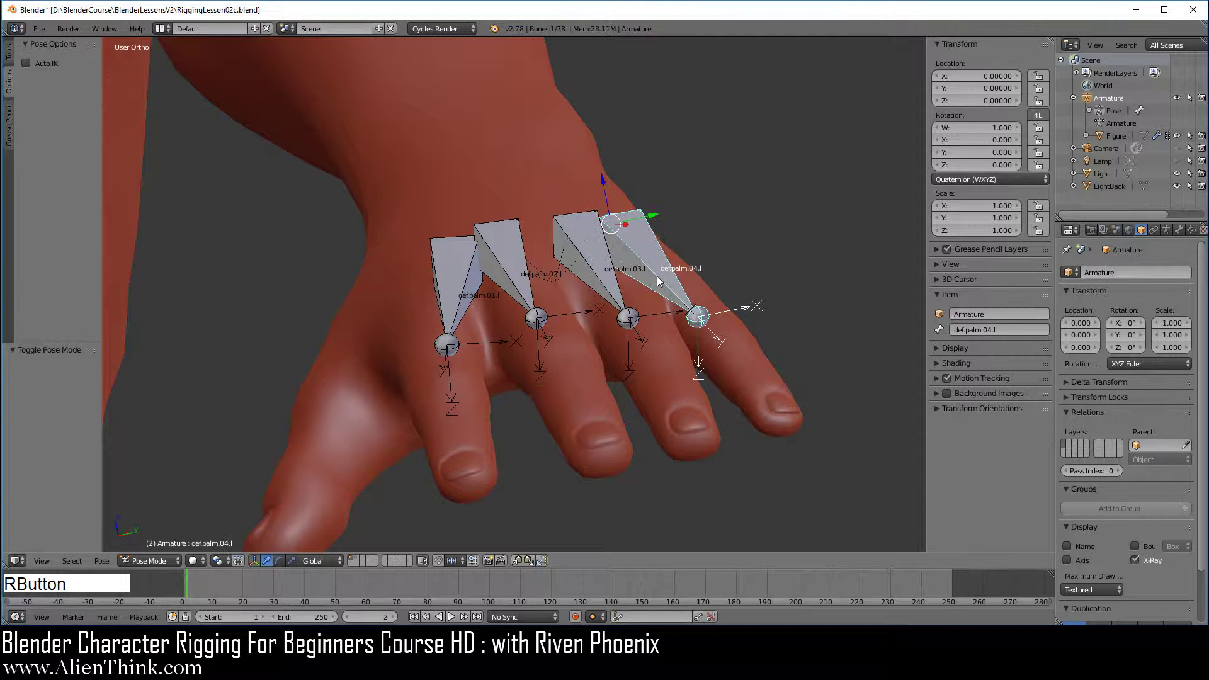
left_click(161, 560)
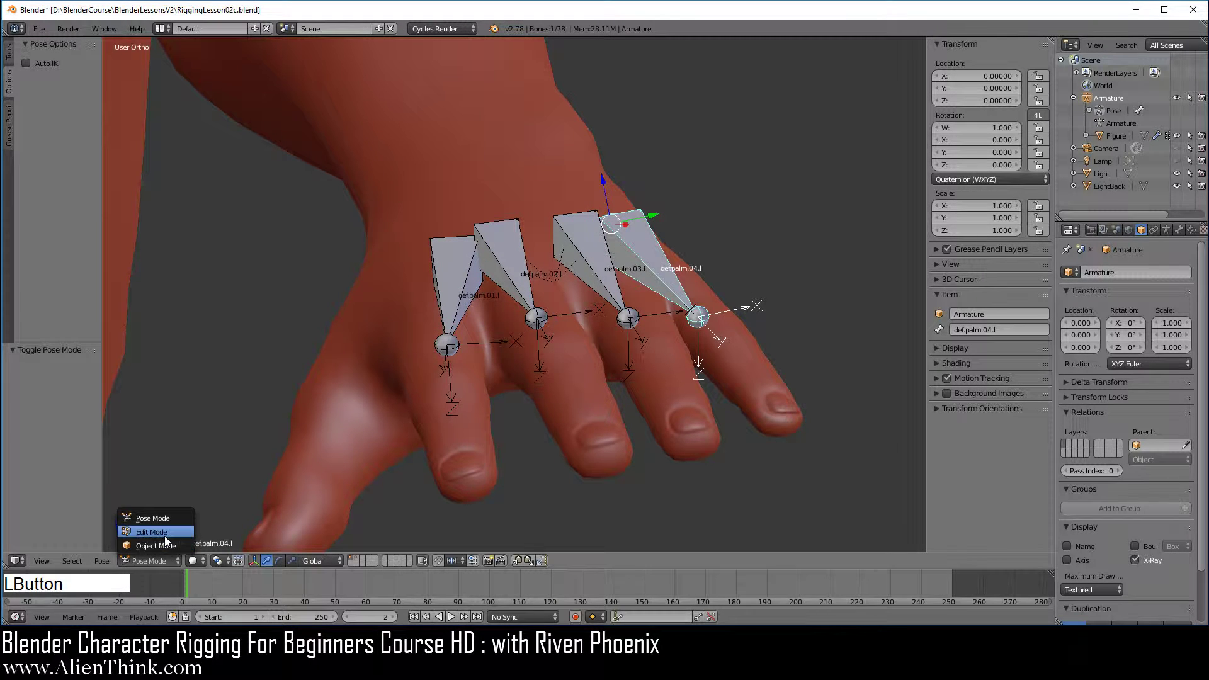
left_click(163, 539)
right_click(452, 287)
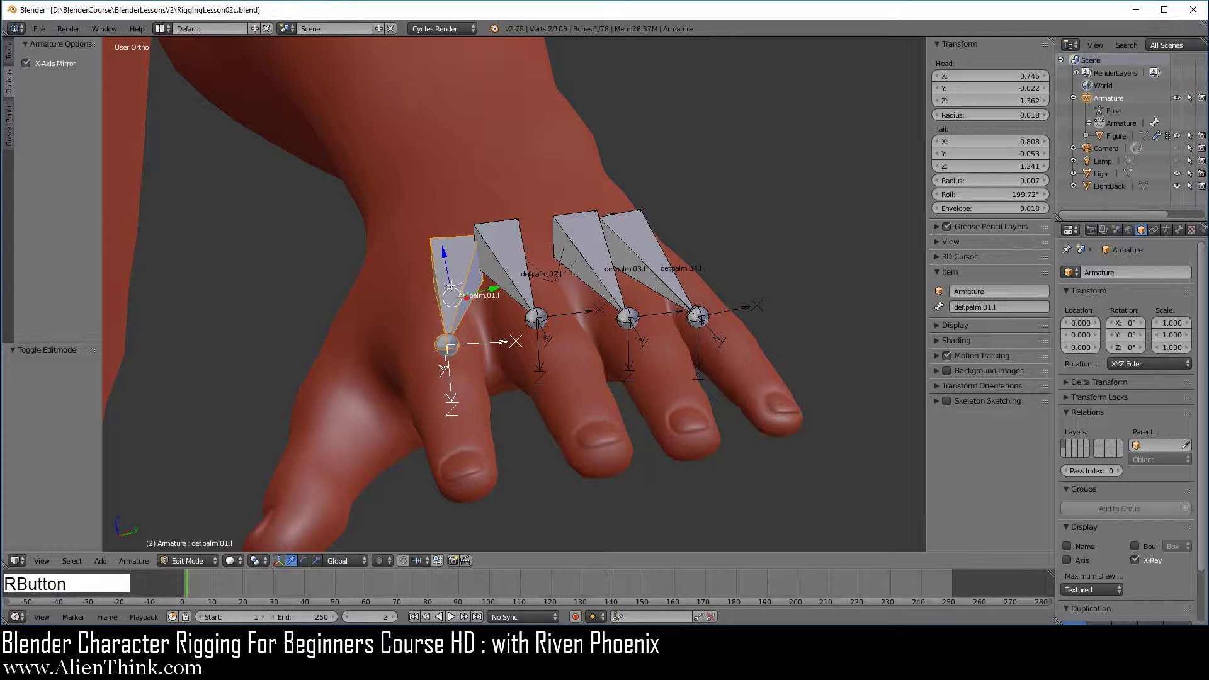
right_click(519, 269)
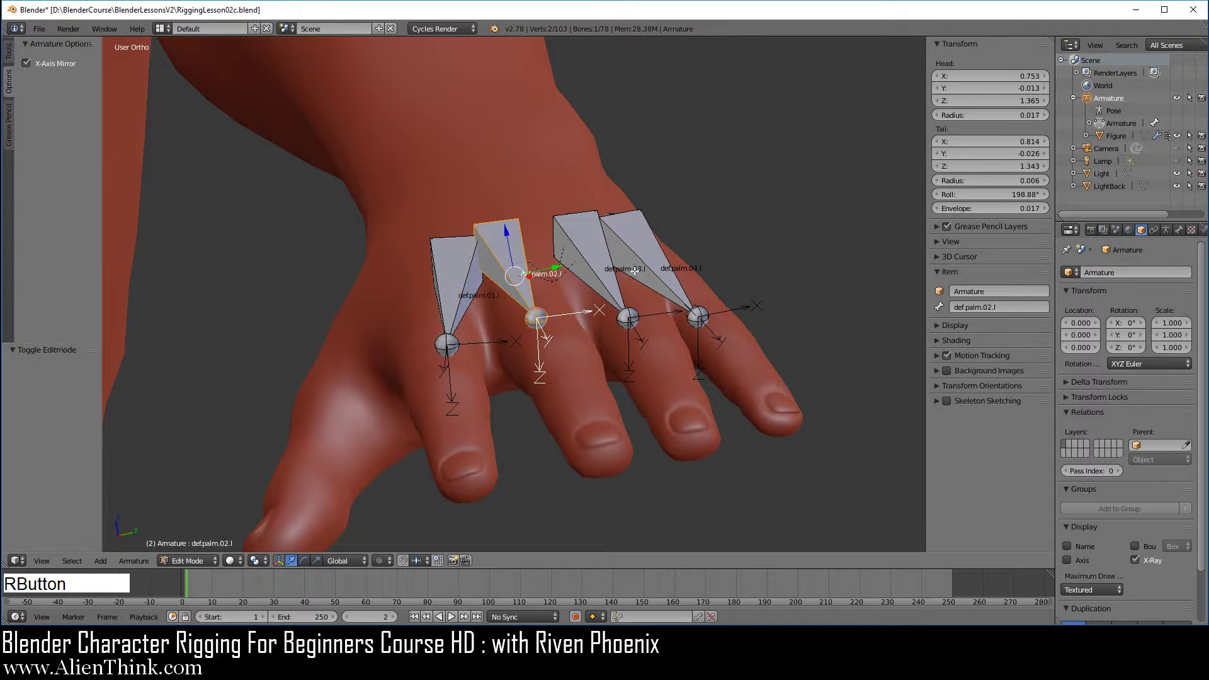
right_click(591, 260)
right_click(645, 254)
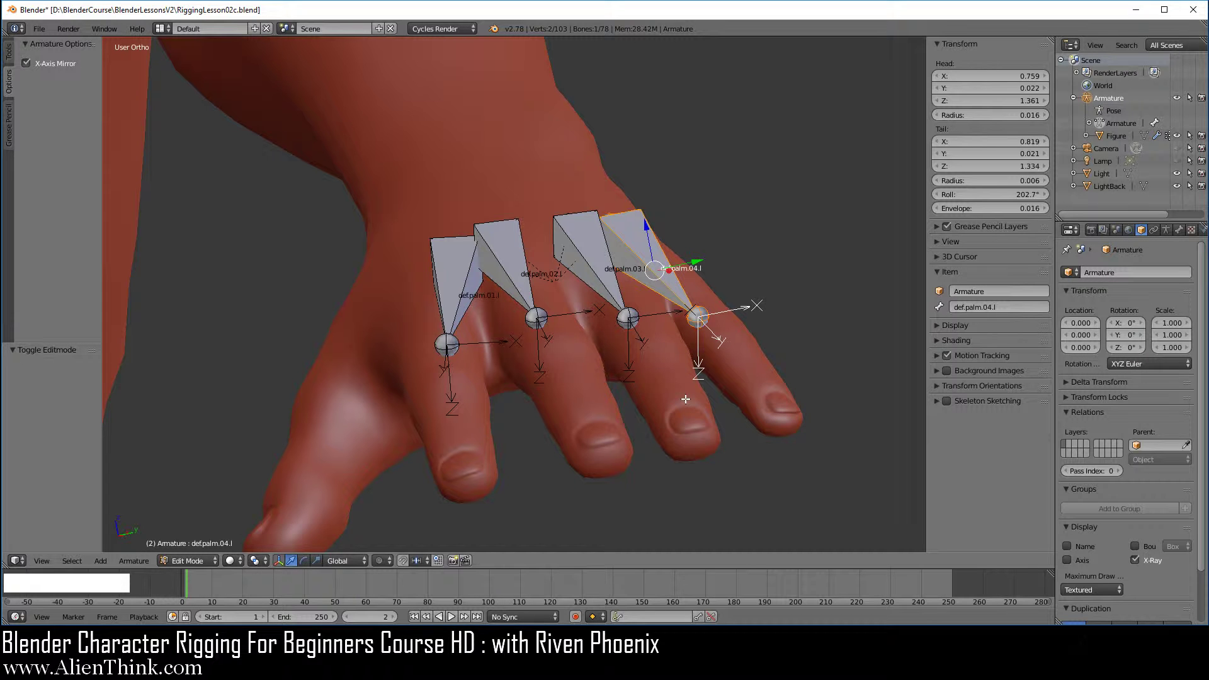
Reveal all hidden bones in both Edit Mode and Pose Mode, deselect everything, and return to Edit Mode.
key("alt")
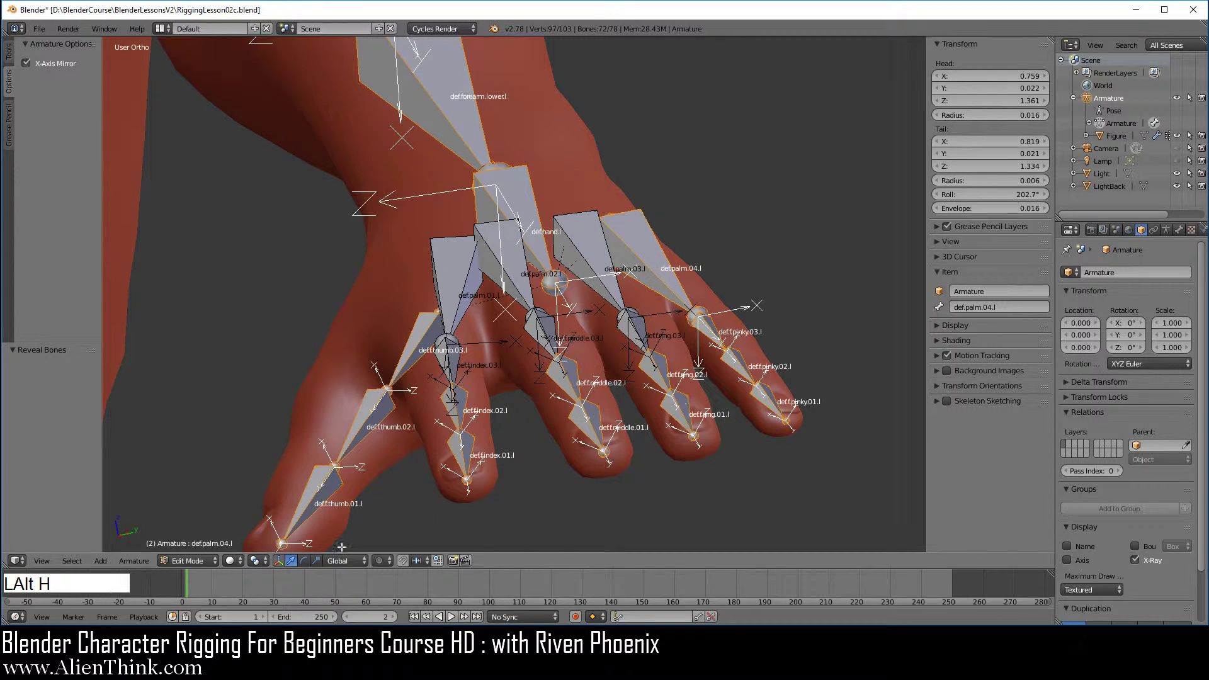
left_click(190, 562)
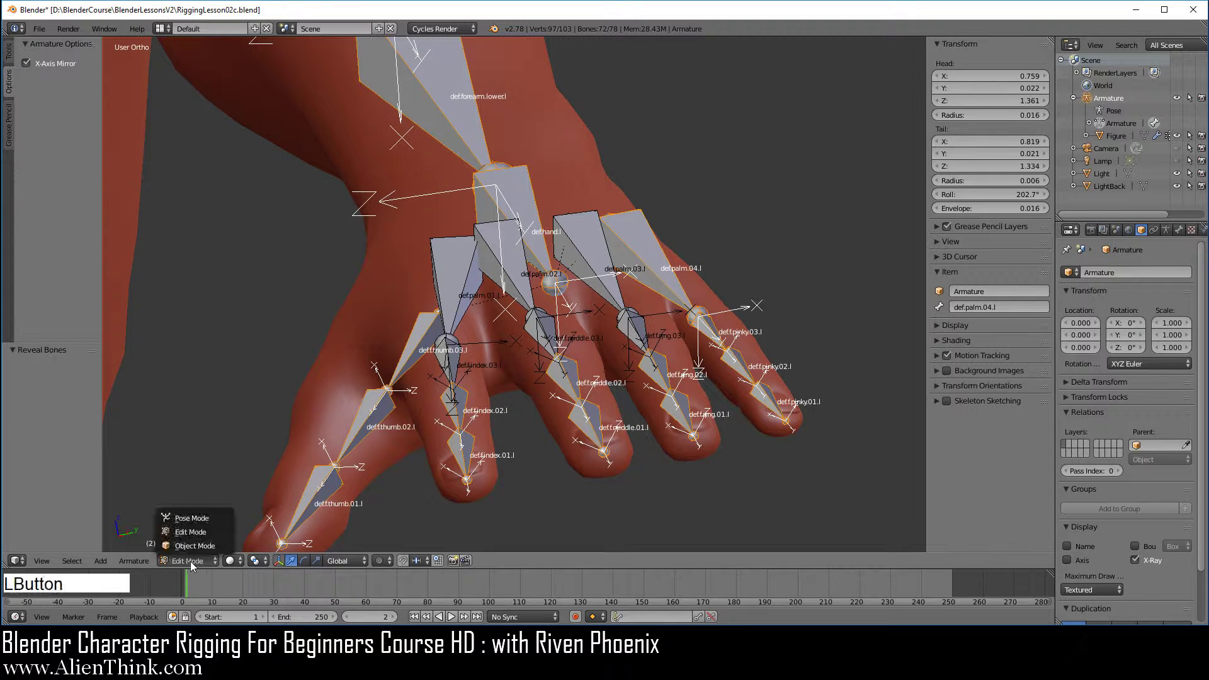
left_click(208, 518)
key("alt+h")
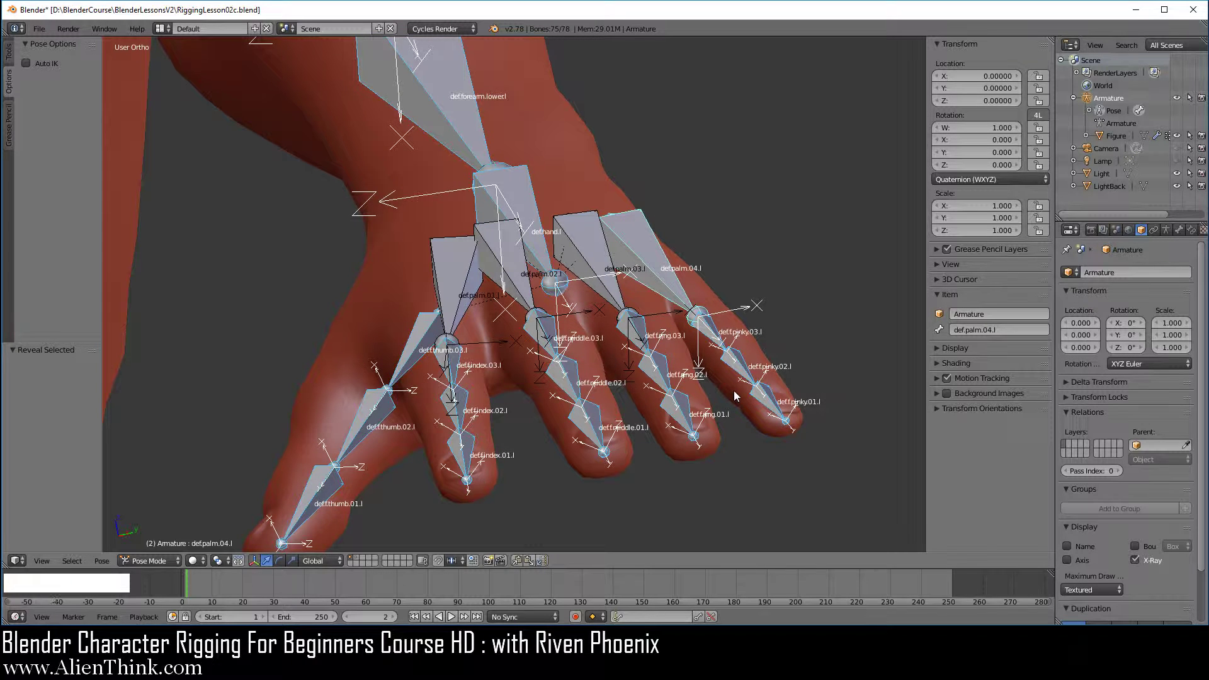
key("a")
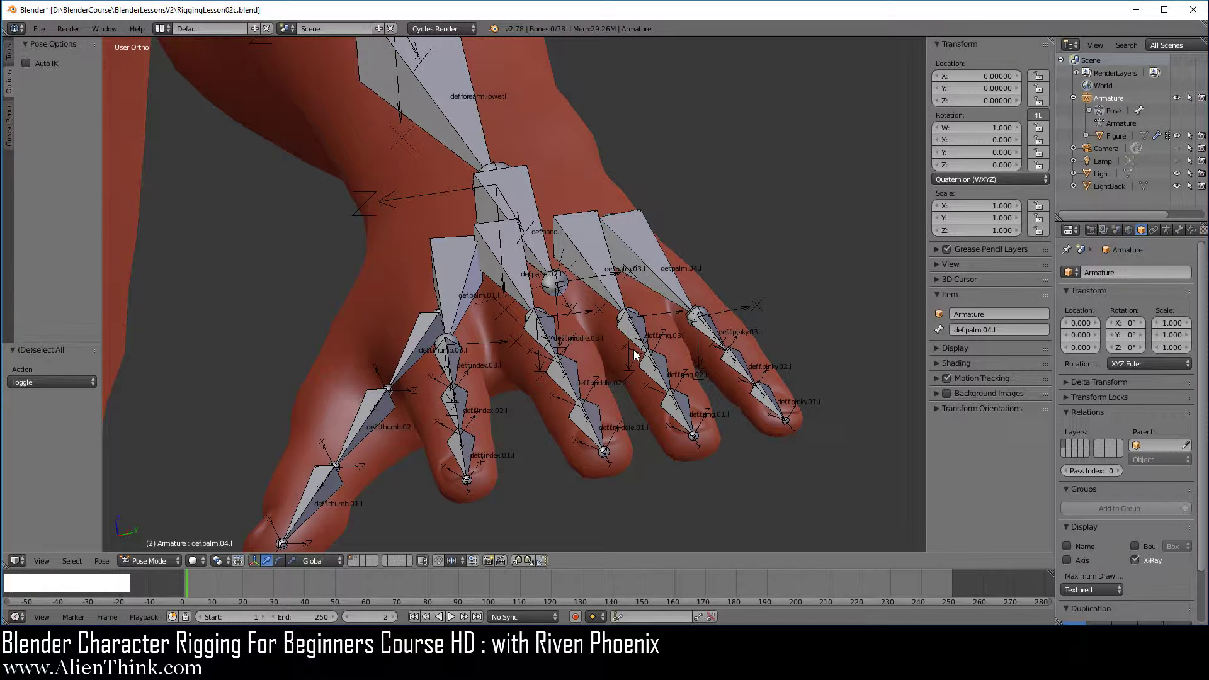
middle_click_drag(607, 307, 530, 308)
middle_click_drag(530, 209, 517, 209)
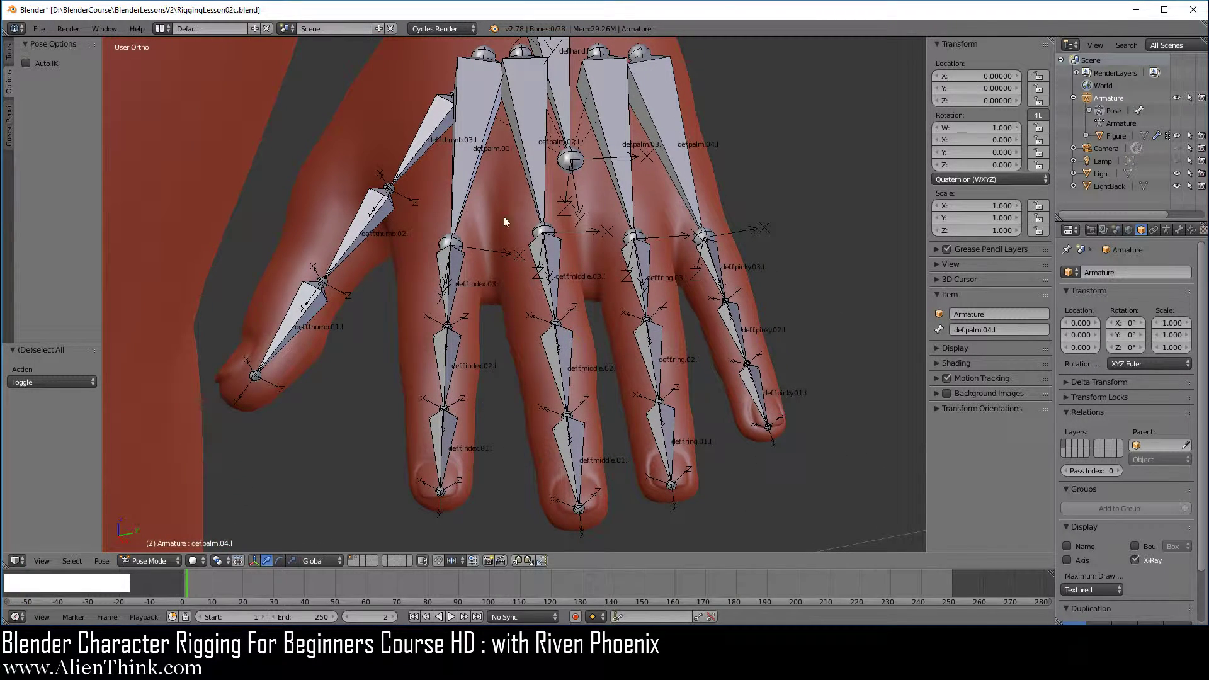
left_click(155, 561)
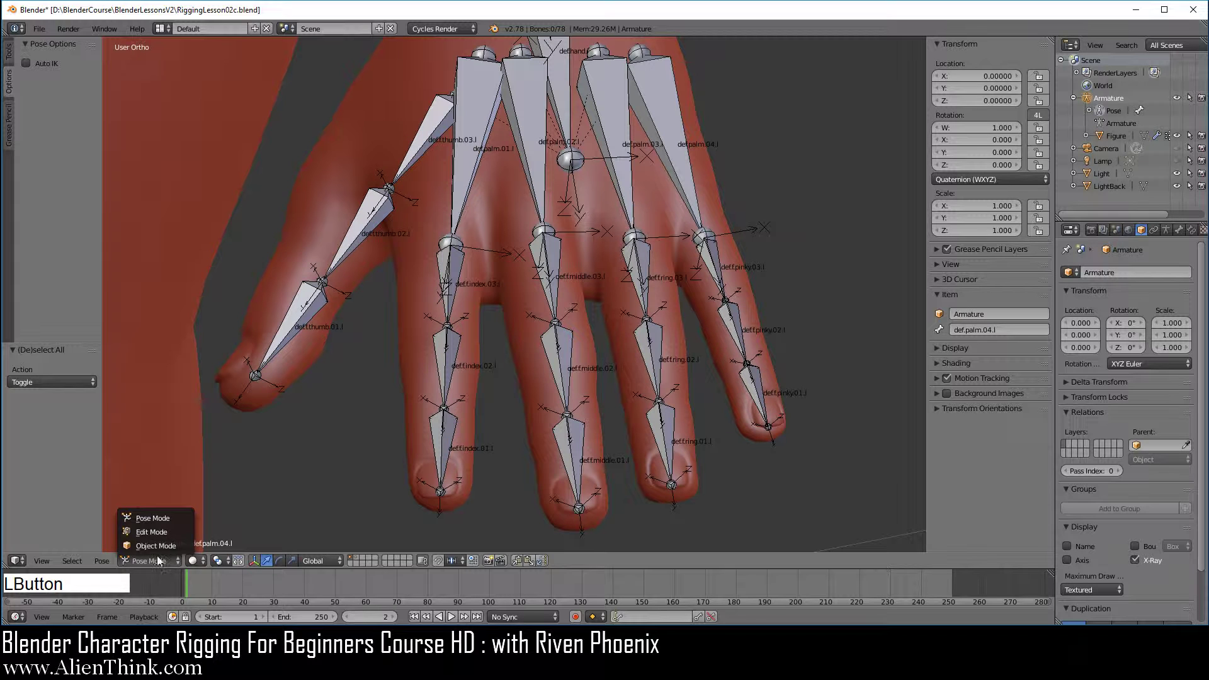
left_click(163, 536)
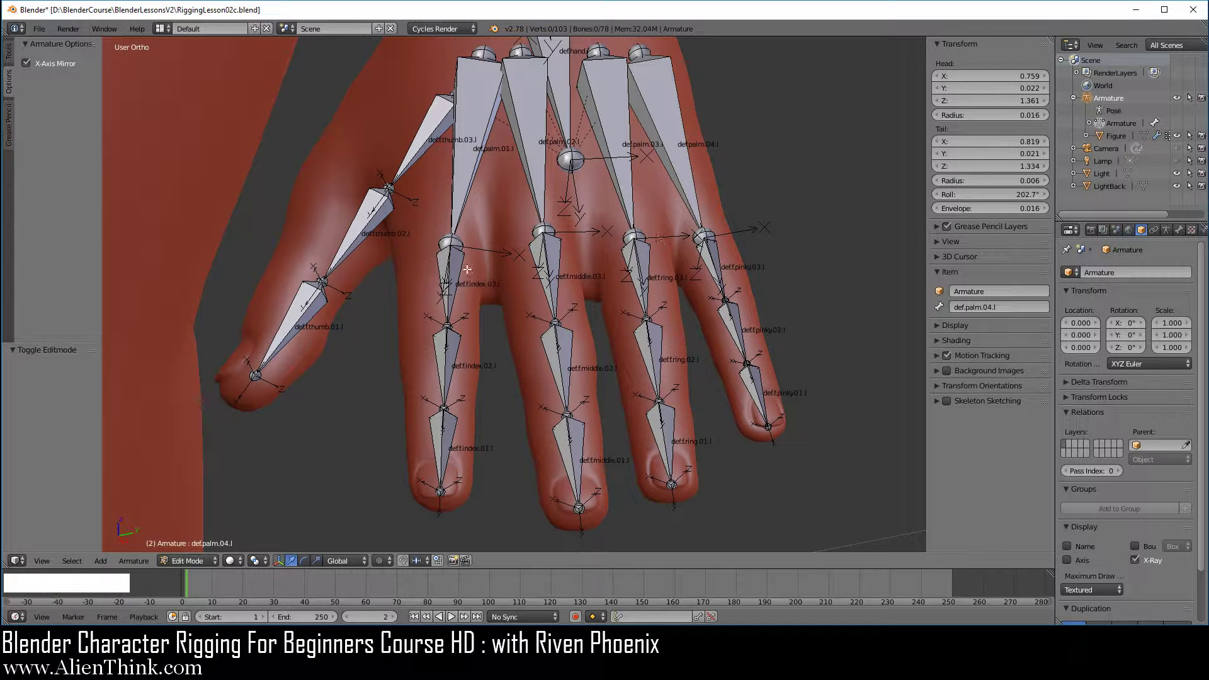
Try to isolate the three left index finger bones by hiding all unselected bones, and undo the hiding.
right_click(449, 279)
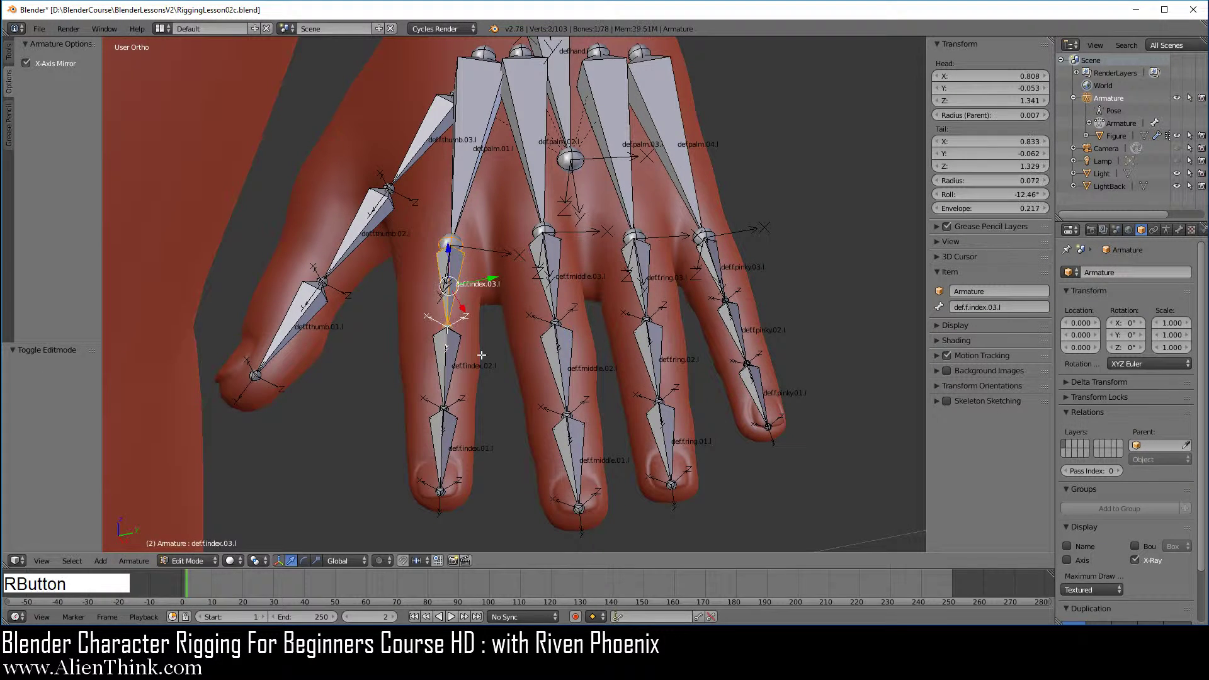
right_click(446, 355, "shift")
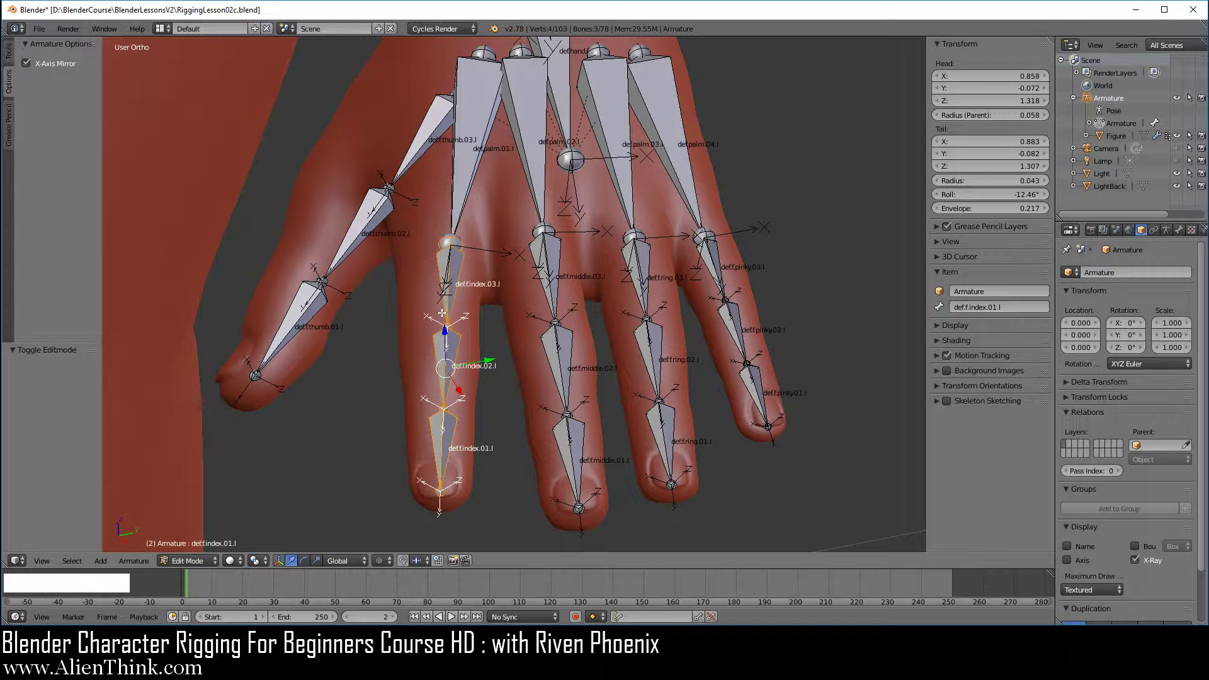
key("shift")
key("shift+h")
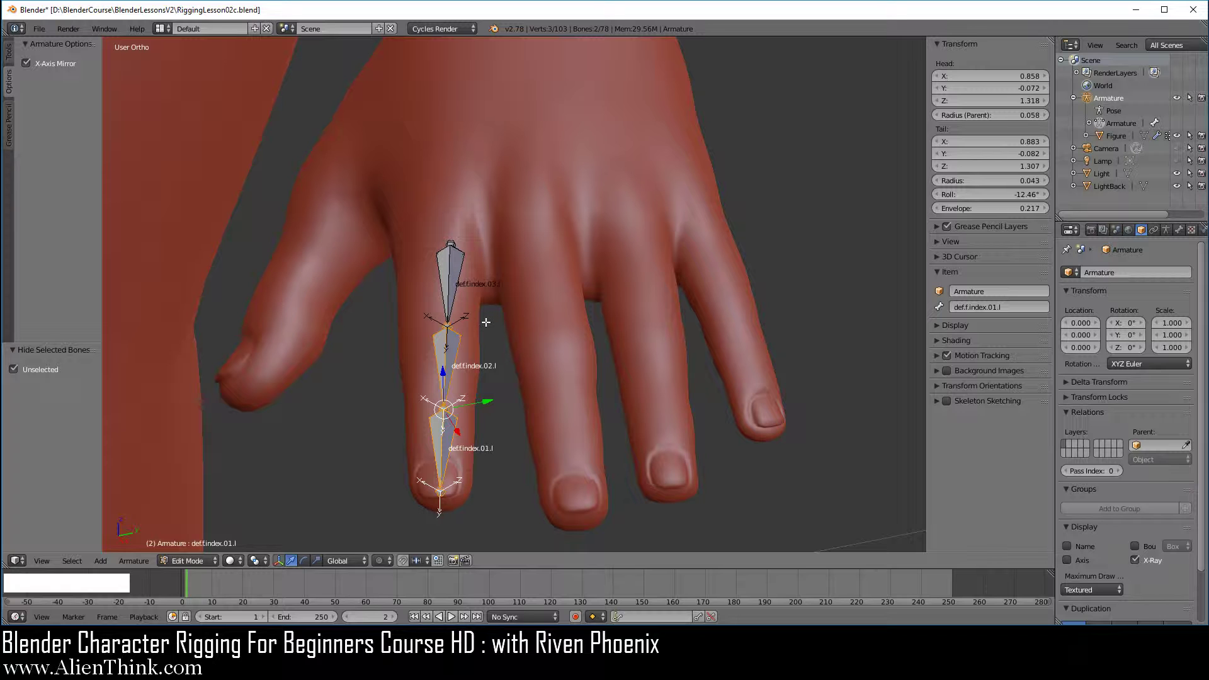
key("ctrl+z")
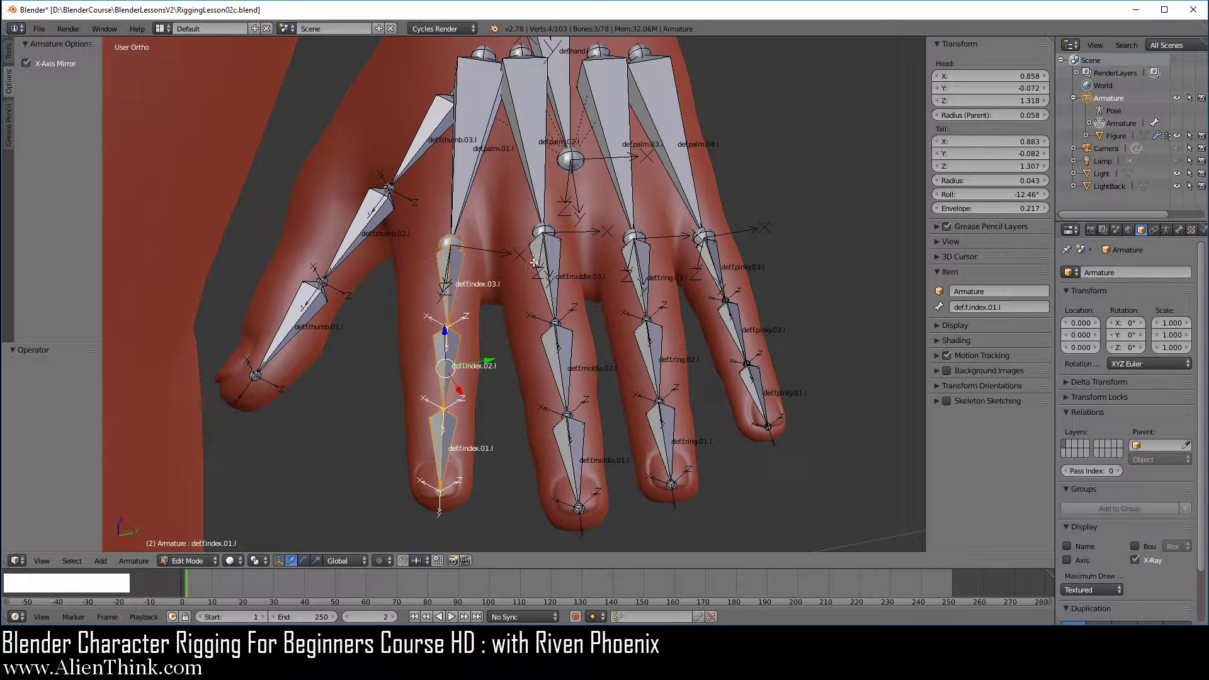
Disconnect the def.f.index.03.l bone from its parent palm bone in the bone's relations settings.
right_click(447, 270)
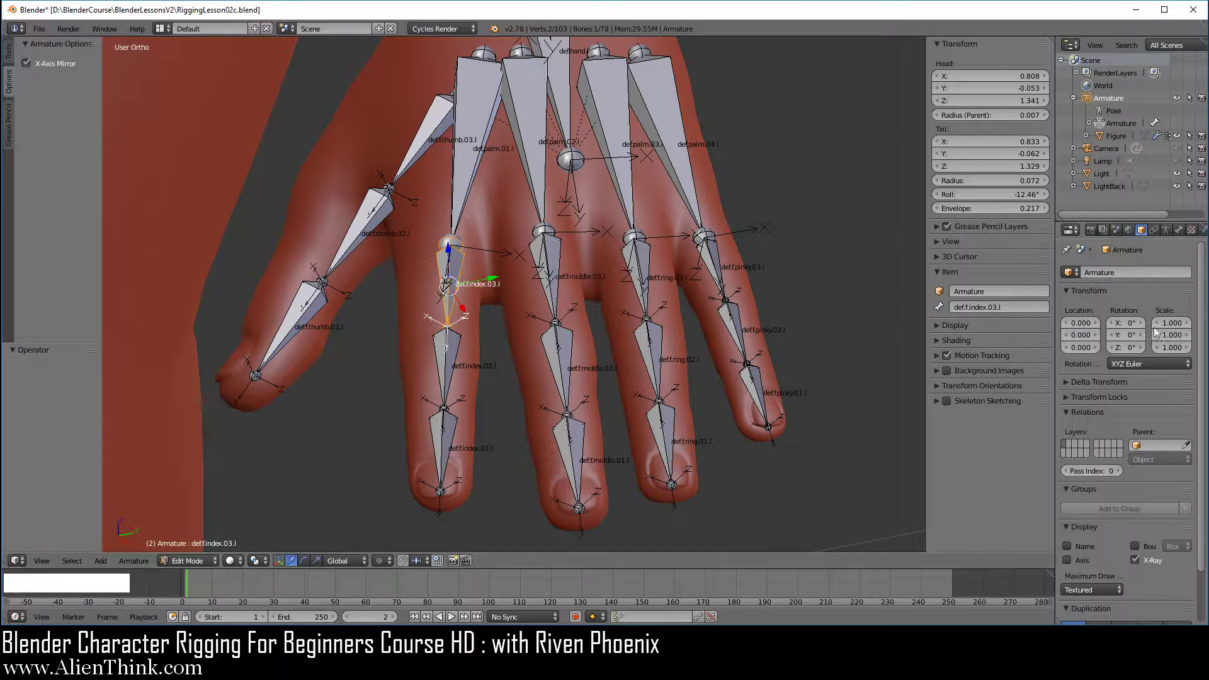
left_click(1177, 231)
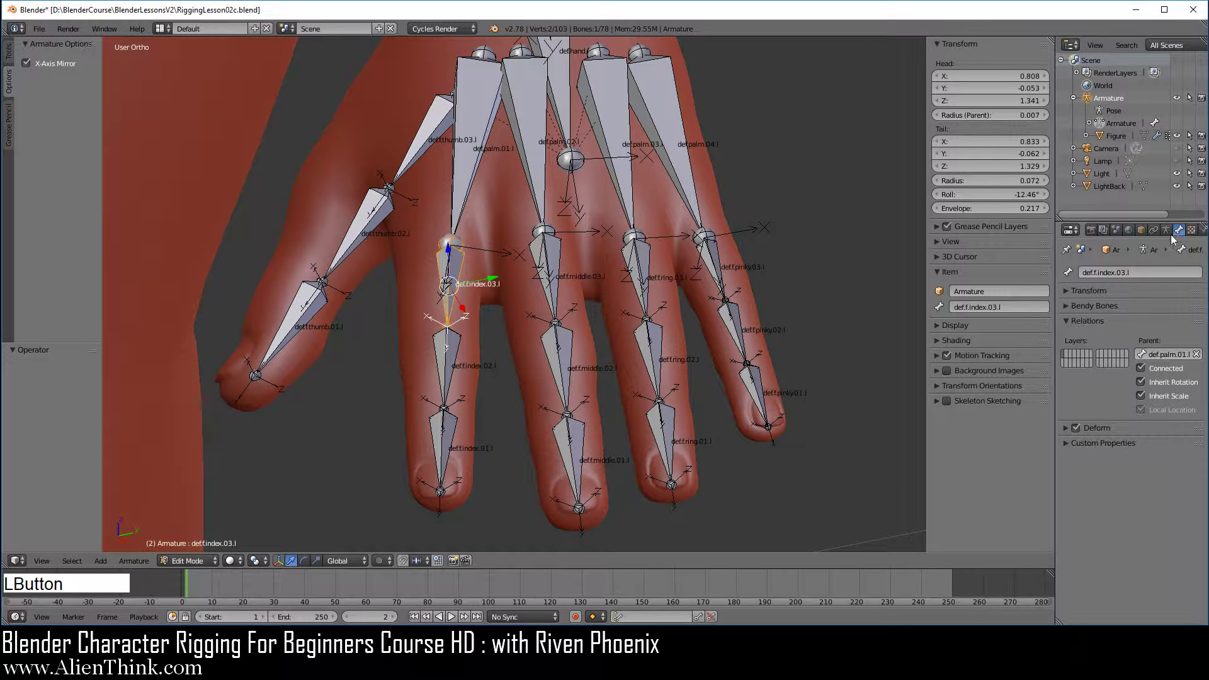
left_click(1142, 369)
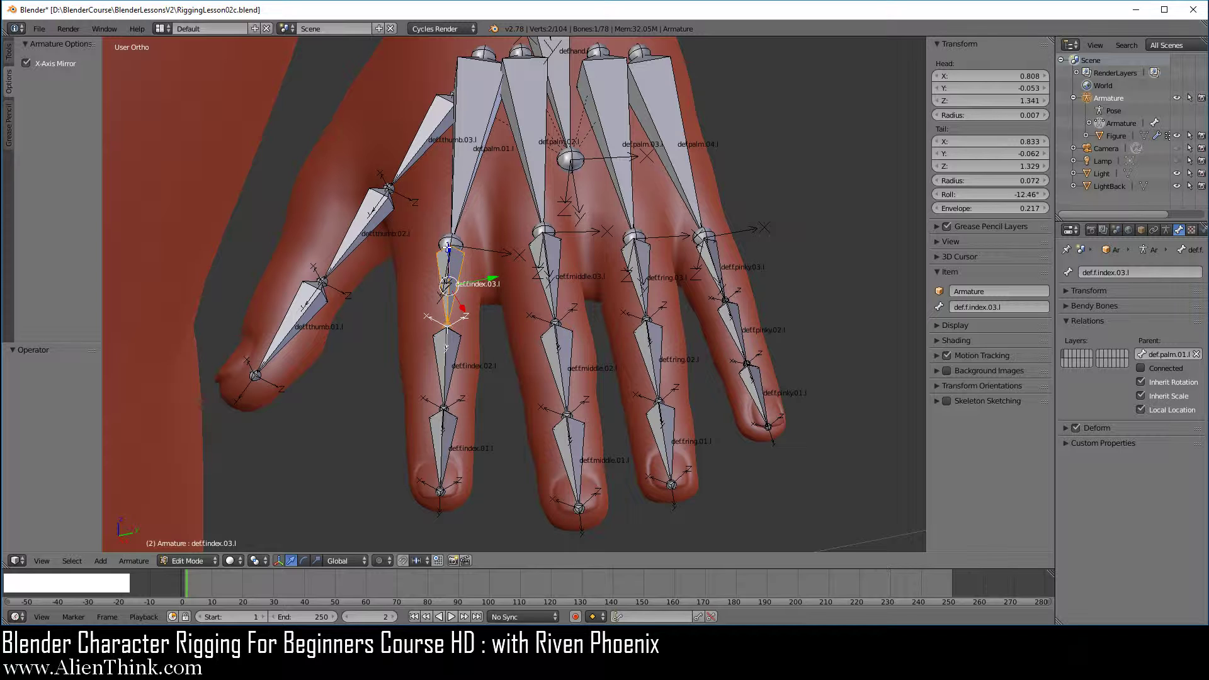
Add def.f.index.02.l and def.f.index.01.l to the selection, test hiding all unselected bones, and undo the hiding.
right_click(451, 363, "shift")
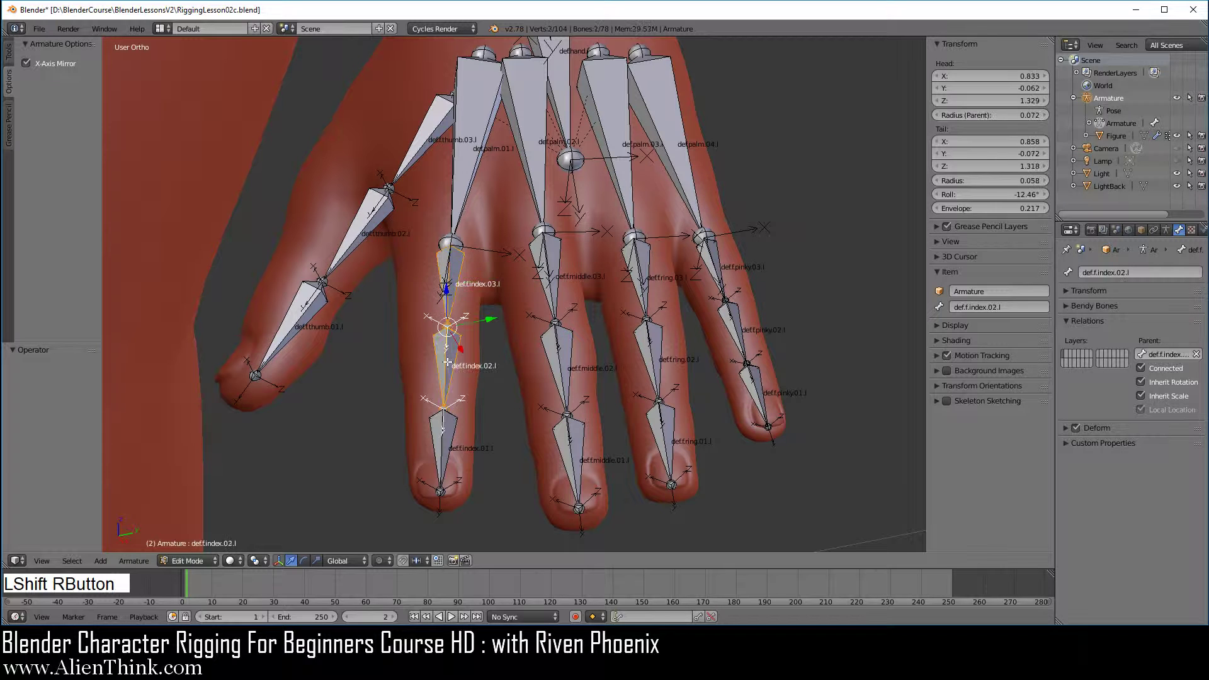
right_click(440, 442, "shift")
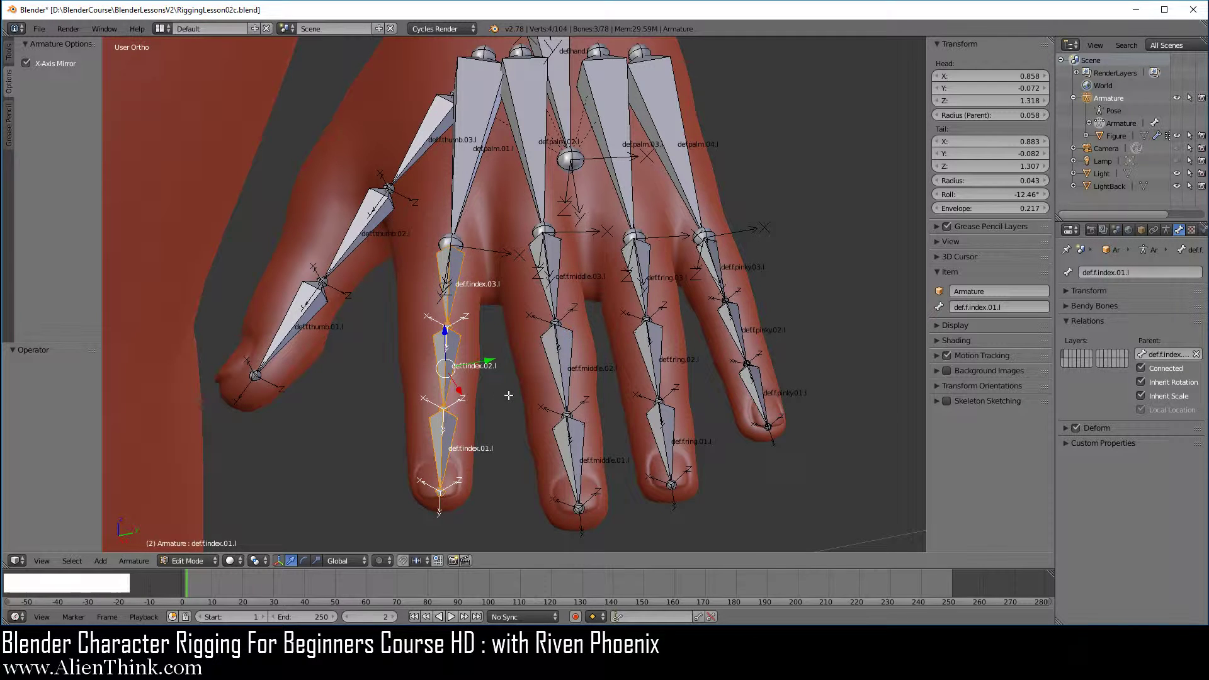
key("shift")
key("shift+h")
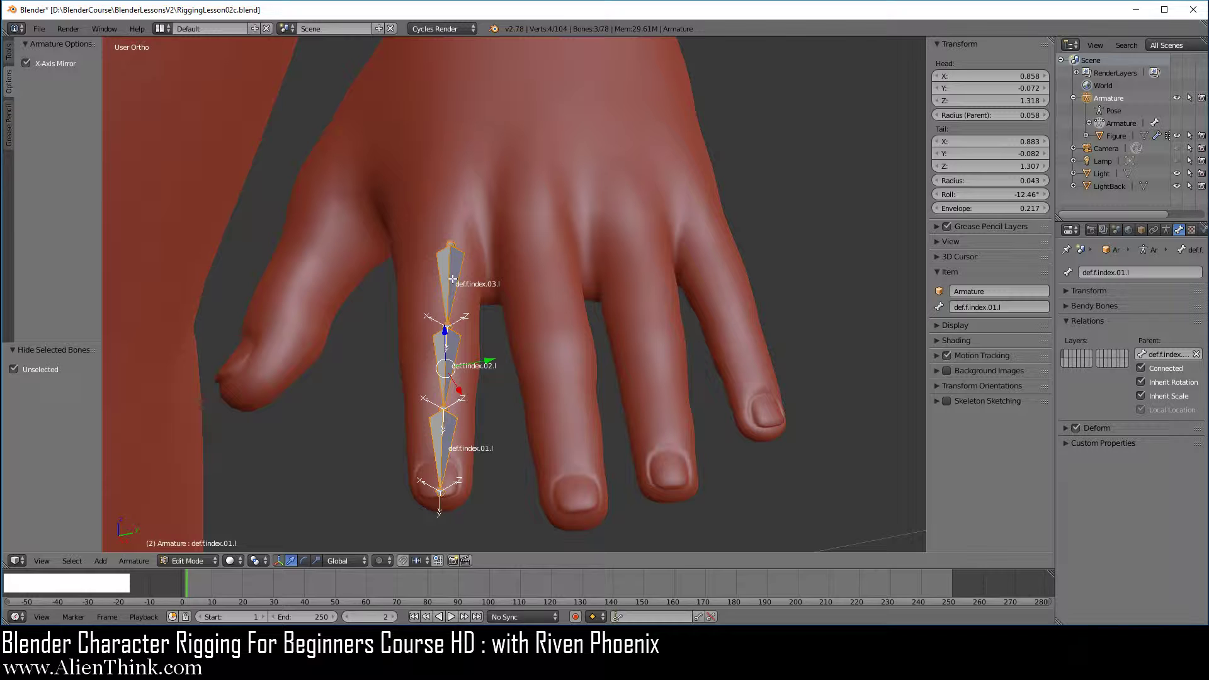
key("ctrl+z")
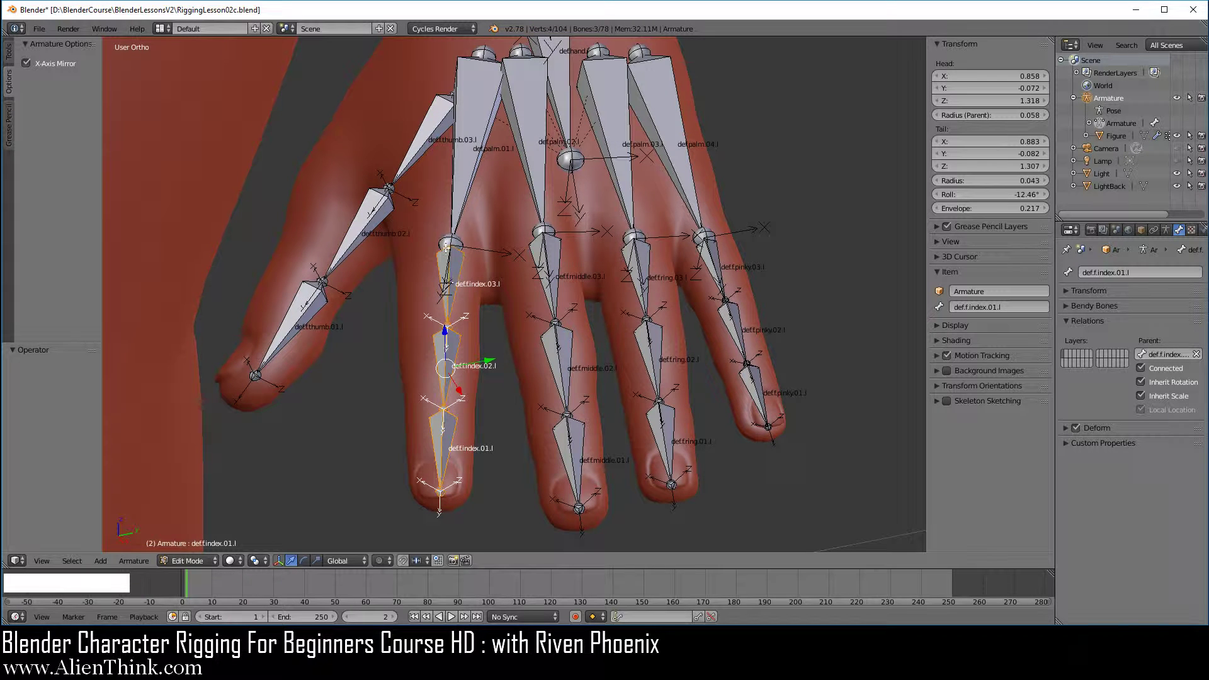
Clear the selection, select only def.f.index.03.l, and connect it to its parent palm bone again.
key("a")
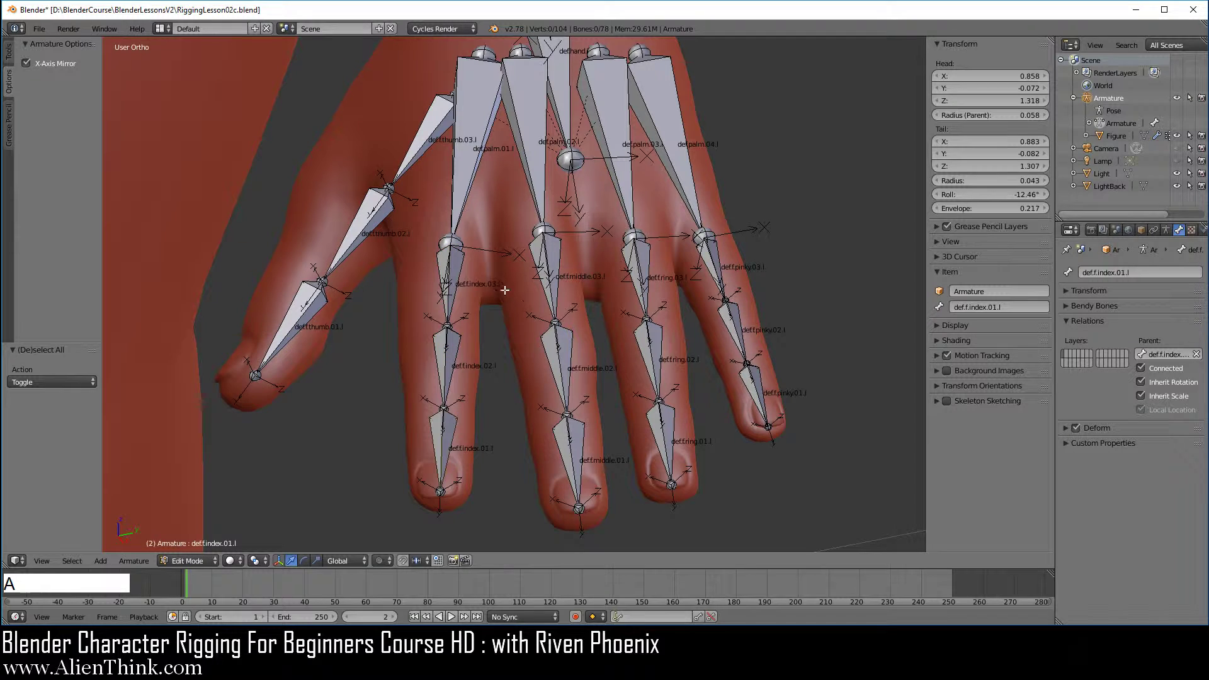
right_click(454, 278)
left_click(1141, 368)
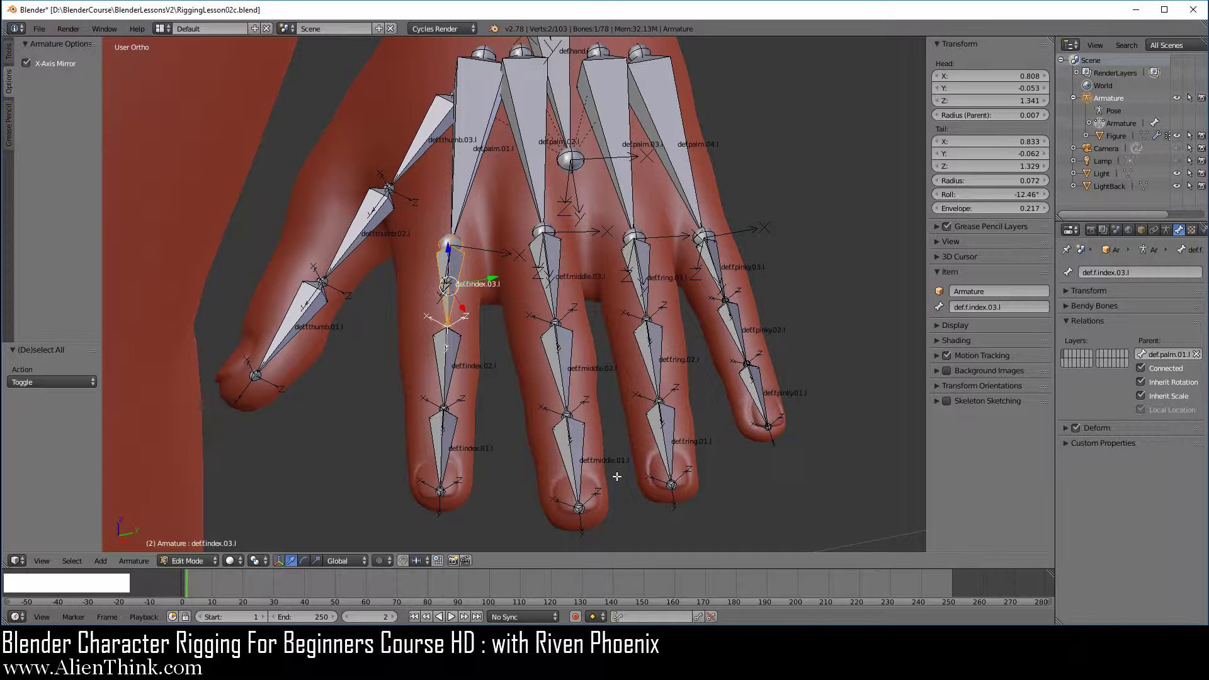
Extend the selection to all twelve left index, middle, ring and pinky finger bones, leaving out the thumb and palm bones.
right_click(448, 360, "shift")
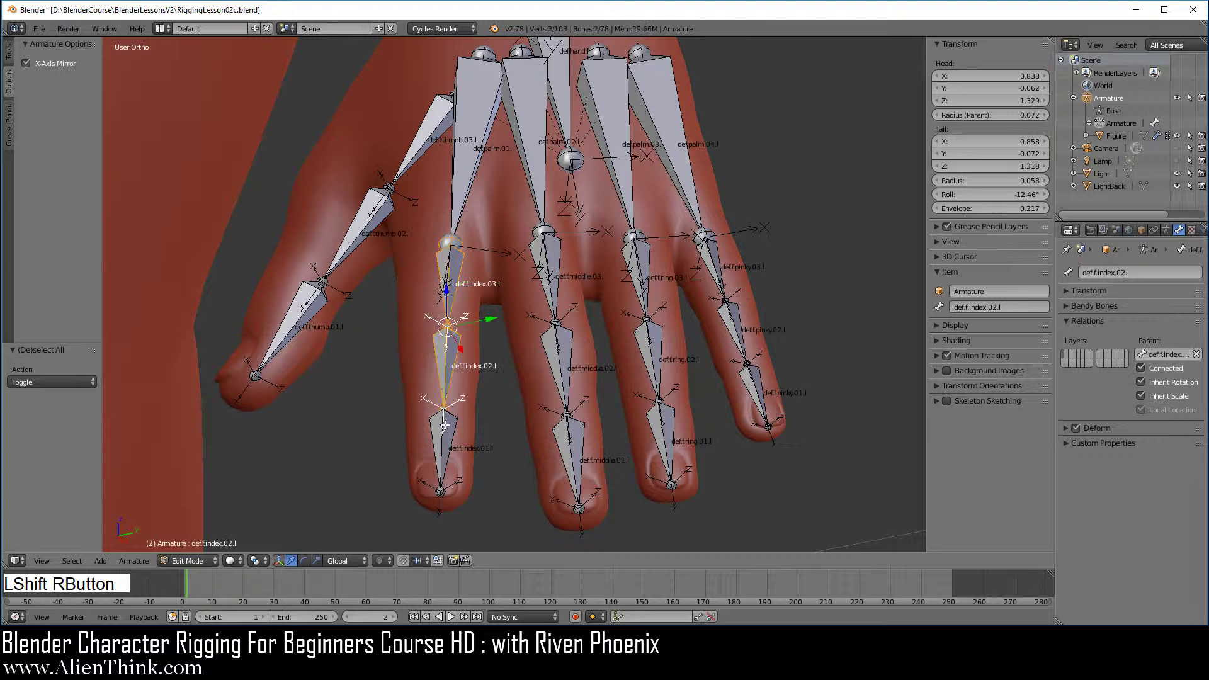
right_click(447, 425, "shift")
right_click(545, 305, "shift")
right_click(558, 374, "shift")
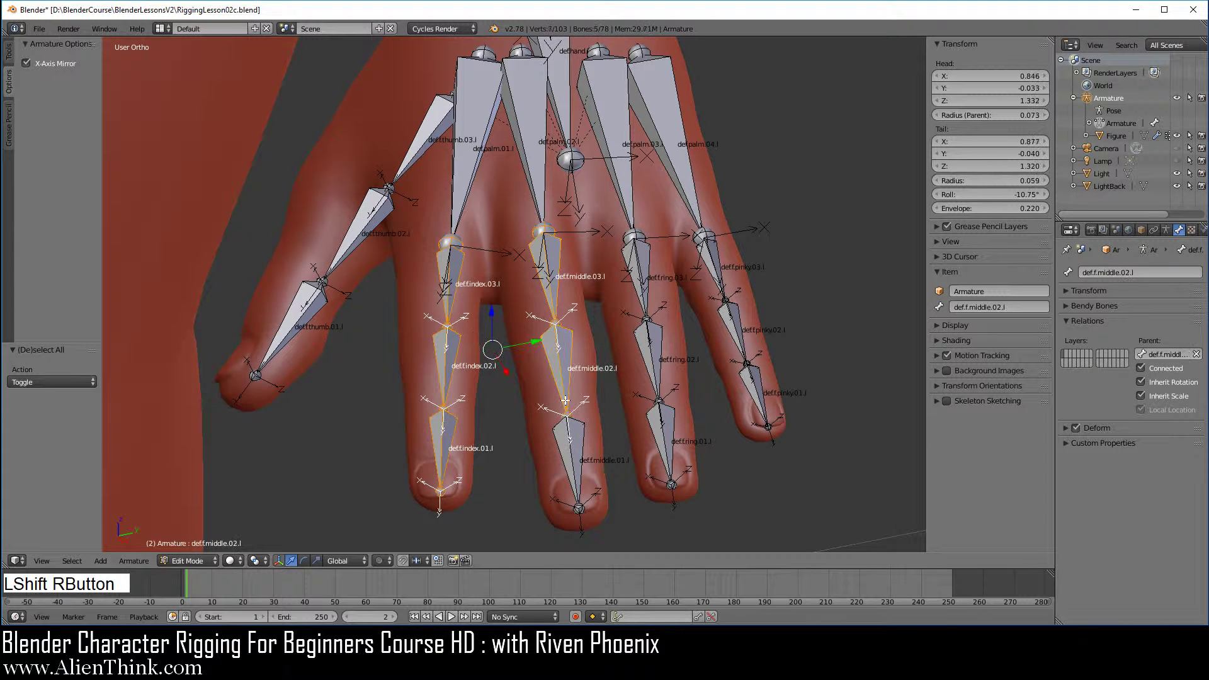
right_click(576, 451, "shift")
right_click(634, 267, "shift")
right_click(645, 352, "shift")
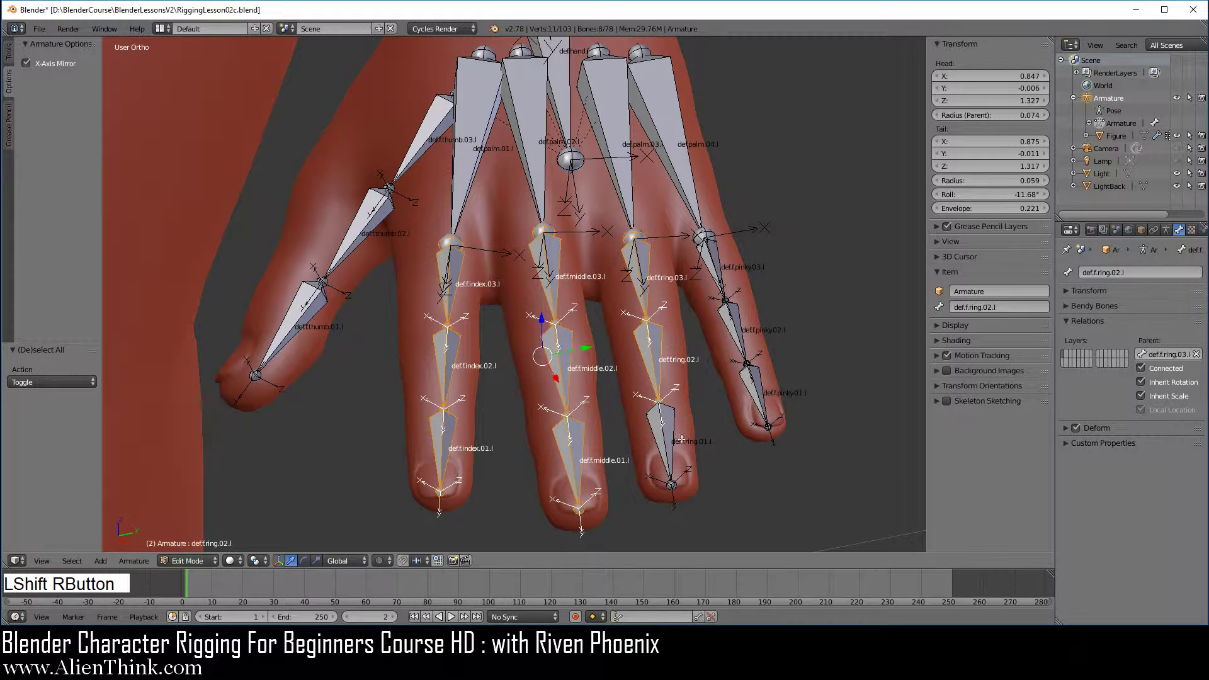
right_click(663, 436, "shift")
right_click(710, 264, "shift")
right_click(735, 320, "shift")
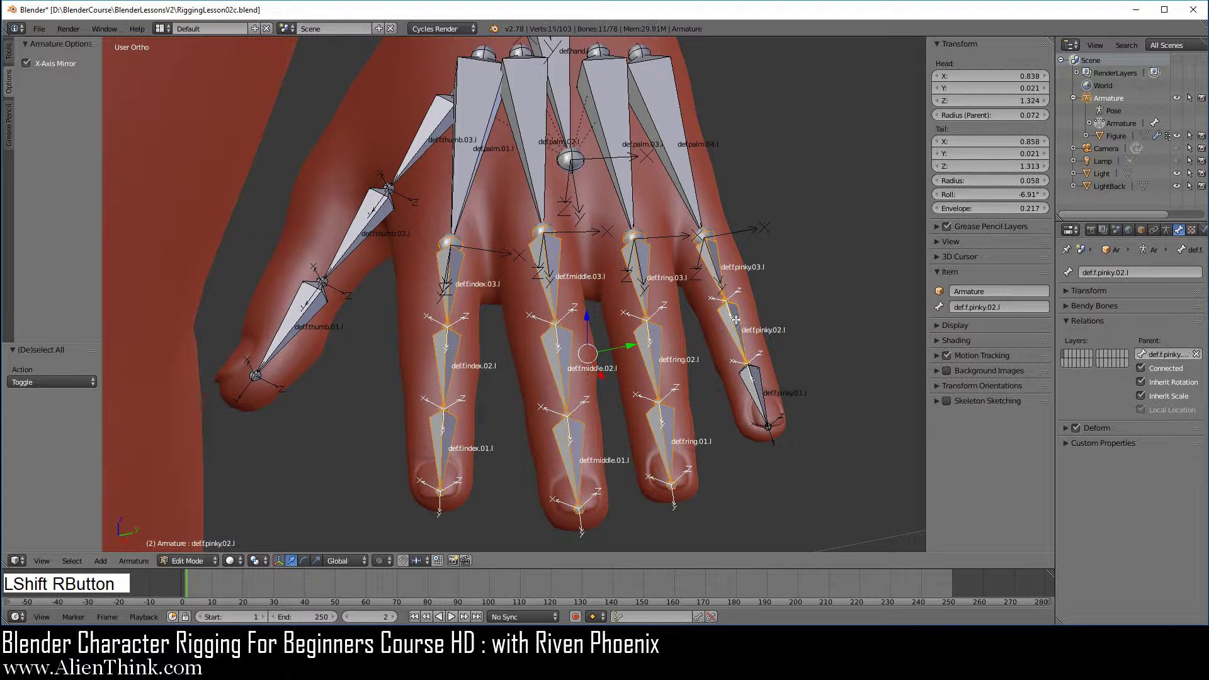
right_click(757, 388, "shift")
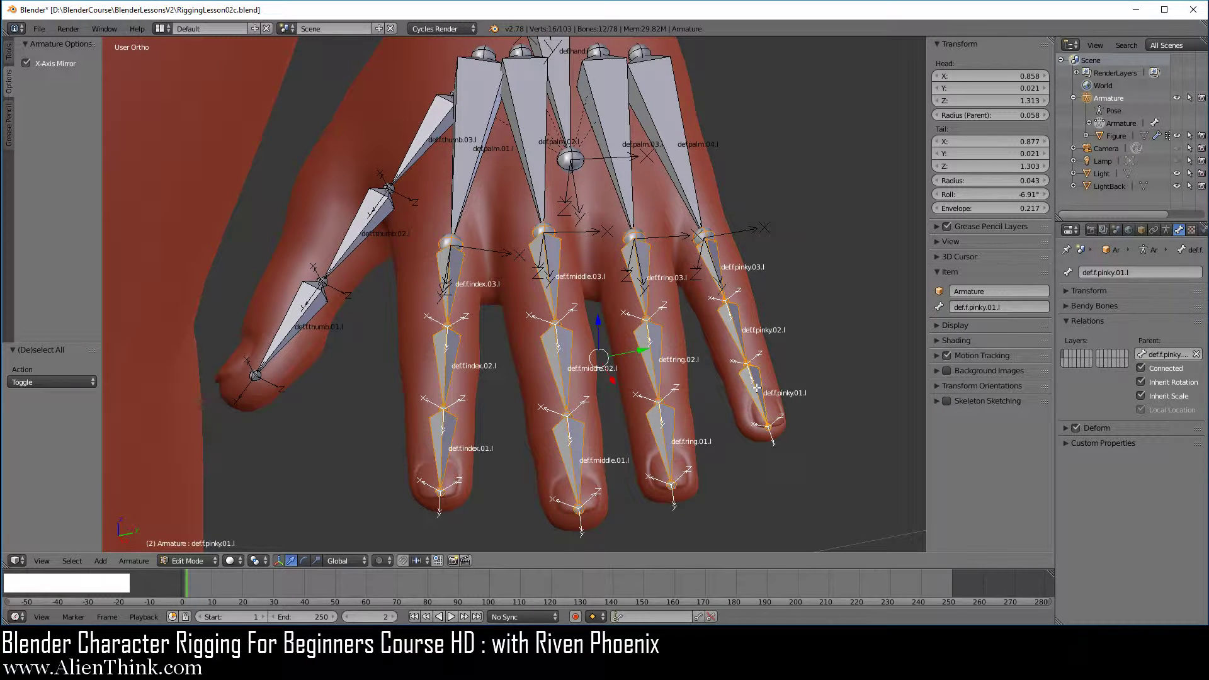
Try hiding every unselected bone around the twelve finger bones in Edit Mode, and undo the hiding.
key("shift")
key("shift+h")
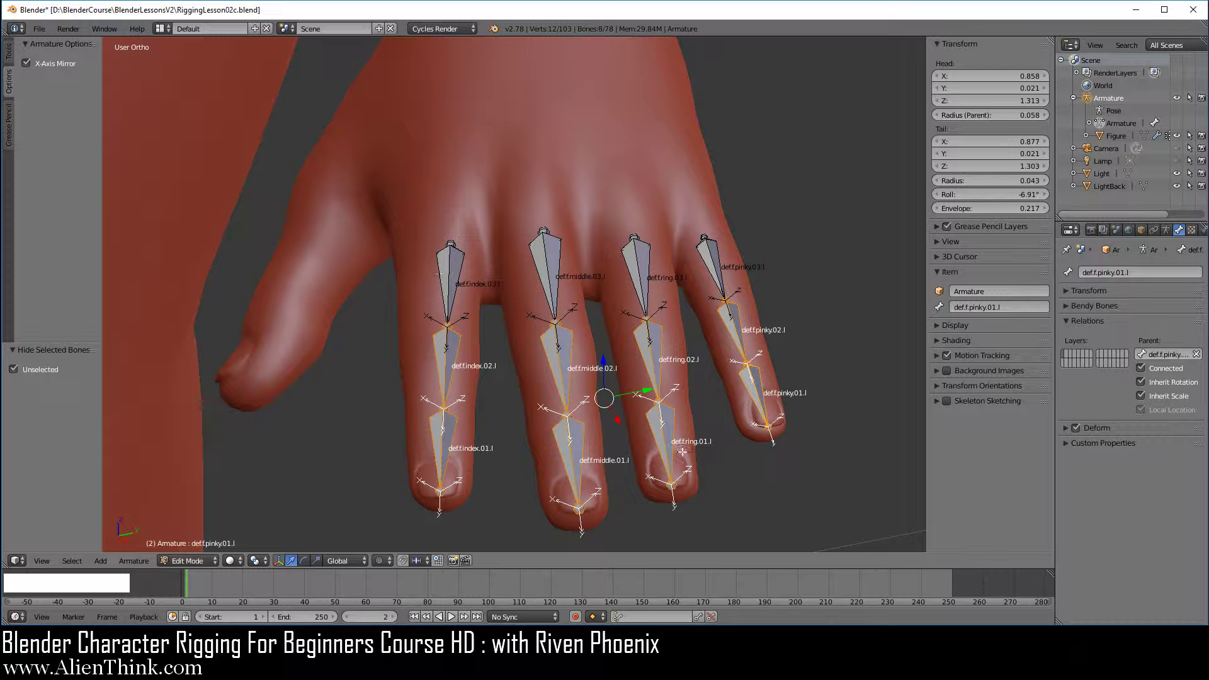
key("ctrl")
key("ctrl+z")
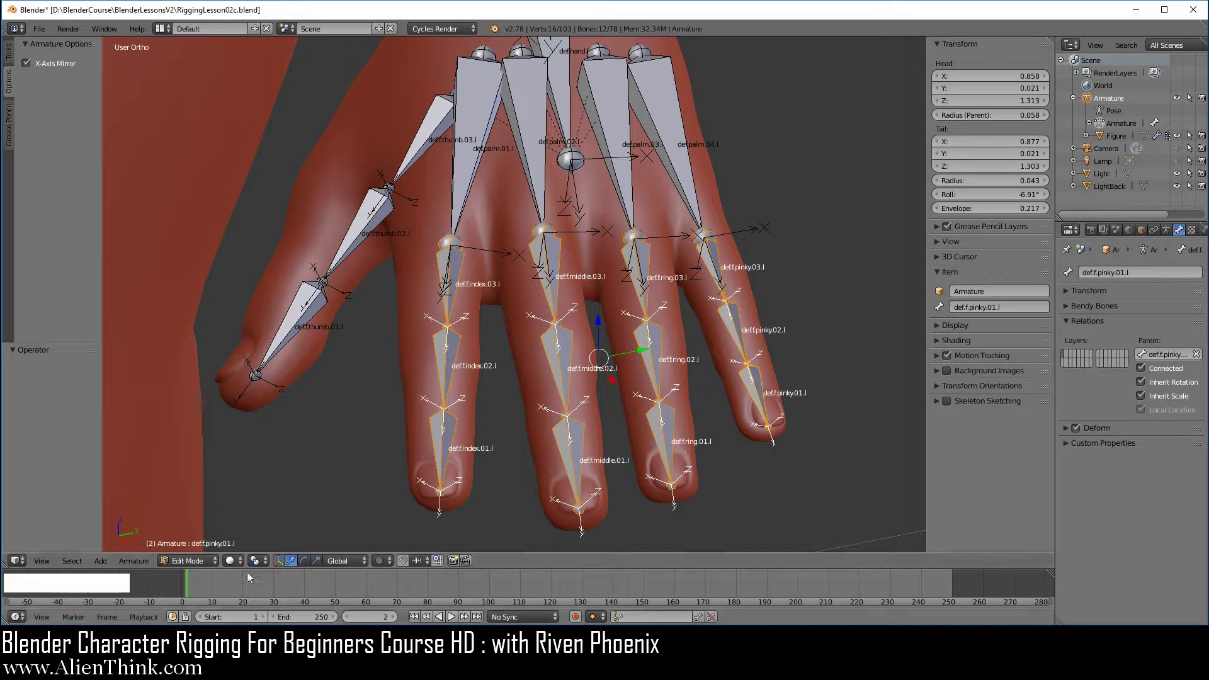
Switch to Pose Mode and hide every bone except the twelve selected finger bones.
left_click(187, 560)
left_click(199, 518)
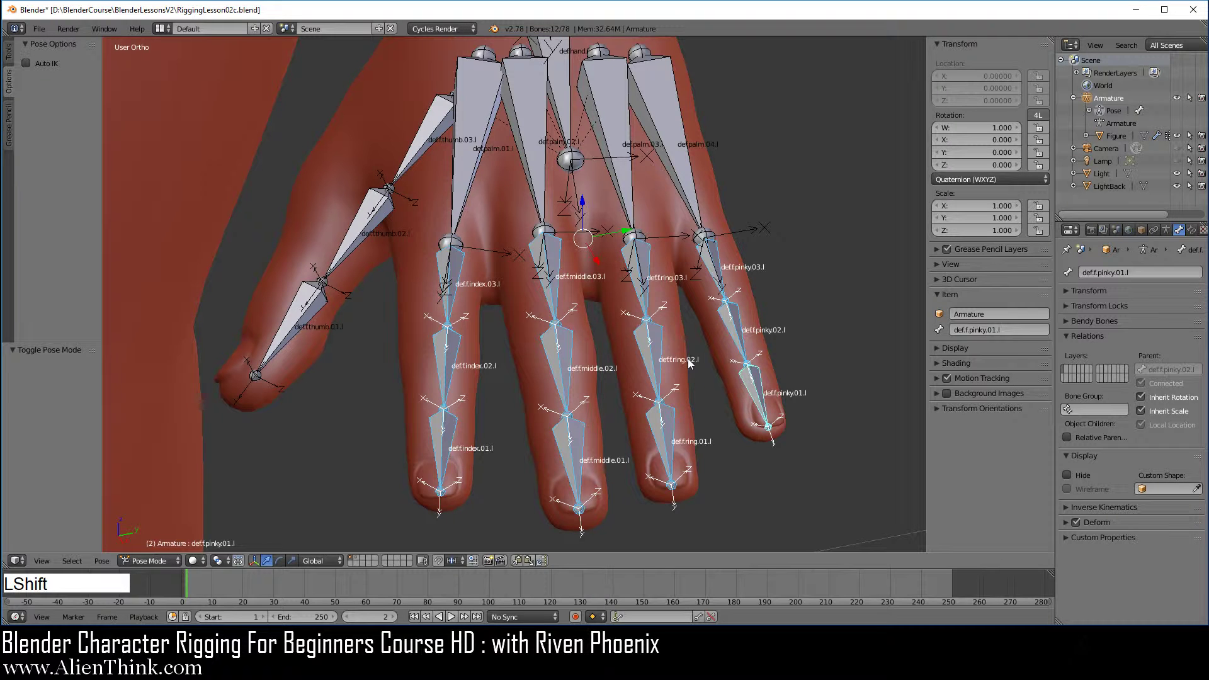
key("shift+h")
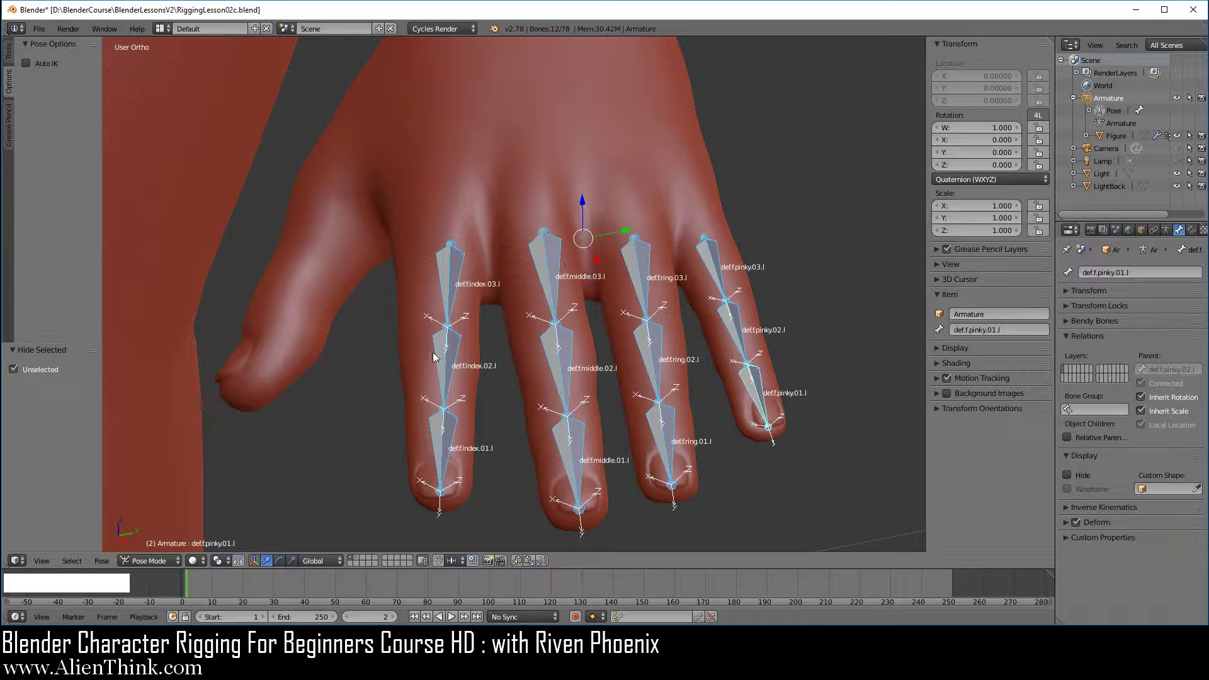
Return to Edit Mode and hide every unselected bone around the left finger bones.
left_click(159, 556)
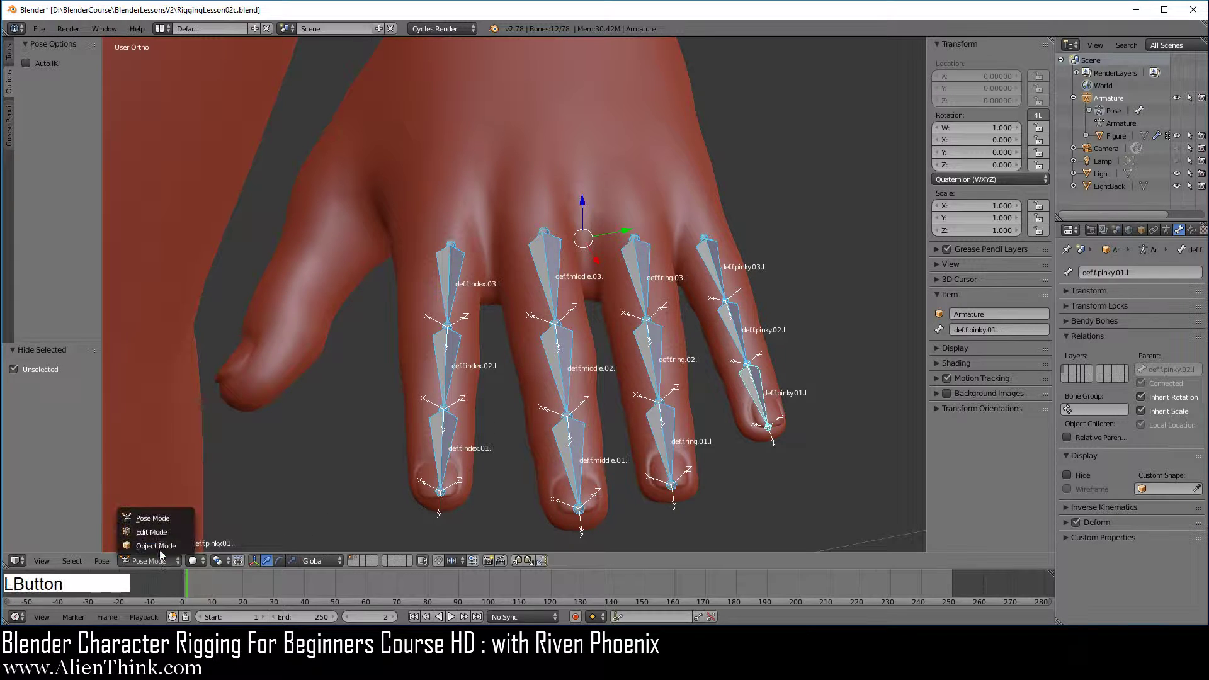
left_click(160, 534)
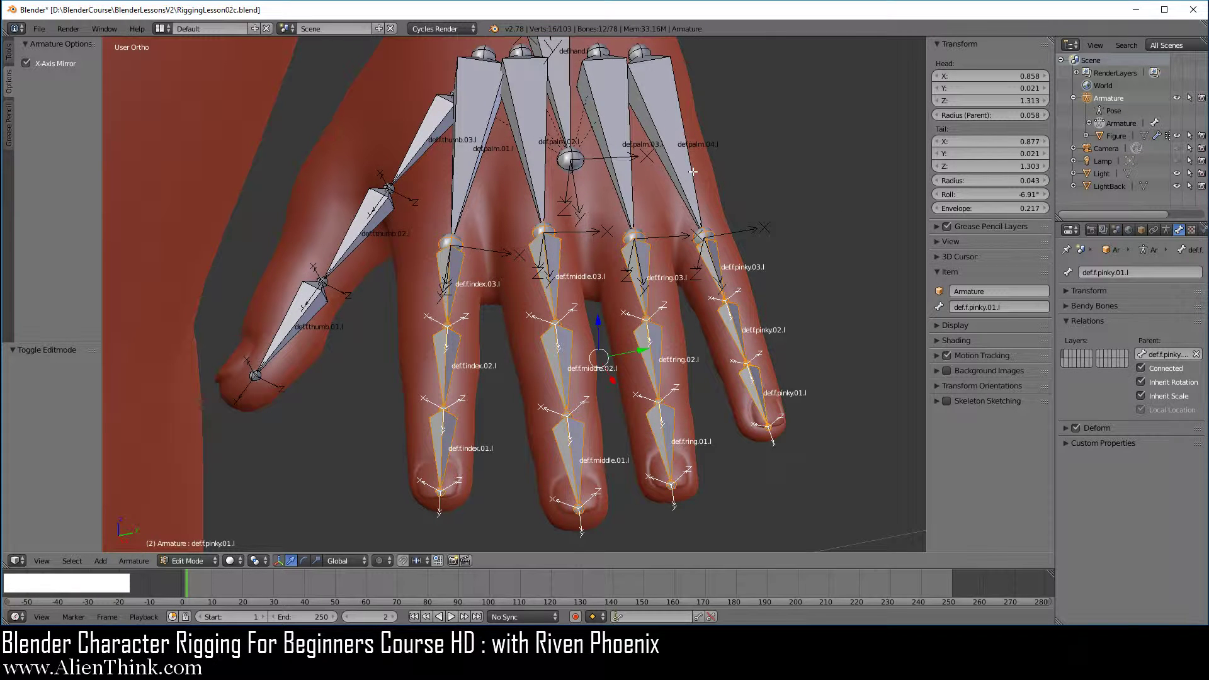
key("shift+h")
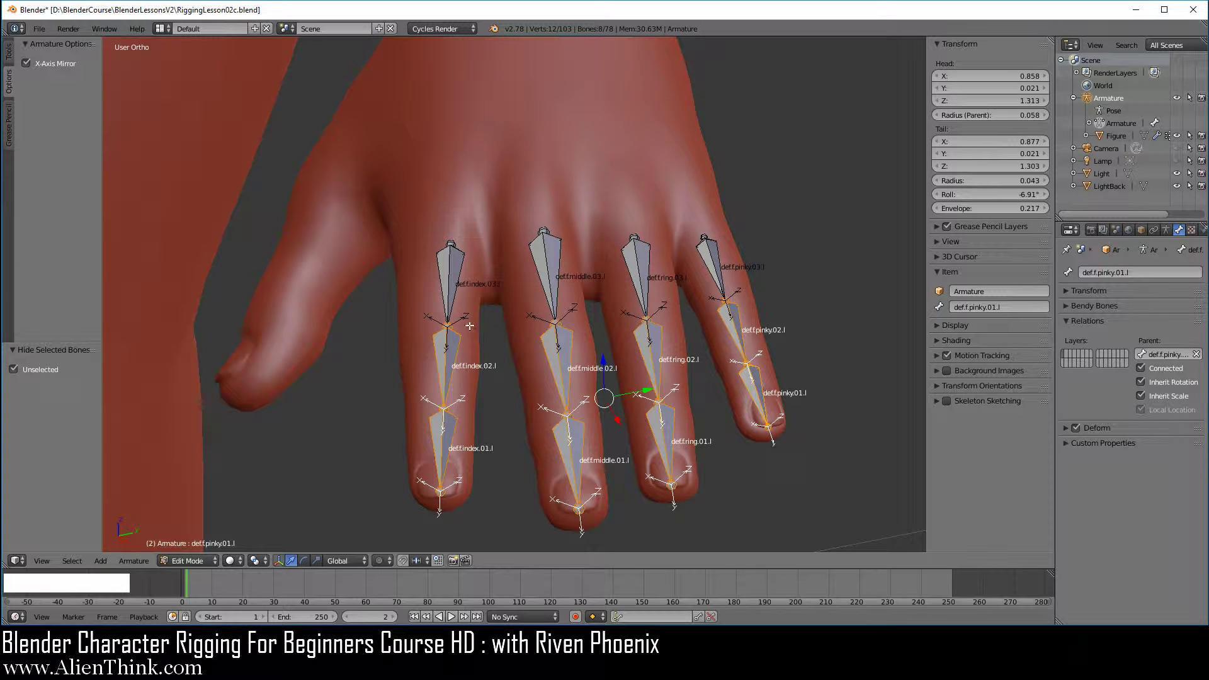
Add def.f.index.03.l, def.f.middle.03.l, def.f.ring.03.l and def.f.pinky.03.l back to the finger bone selection.
right_click(449, 264, "shift")
right_click(548, 270, "shift")
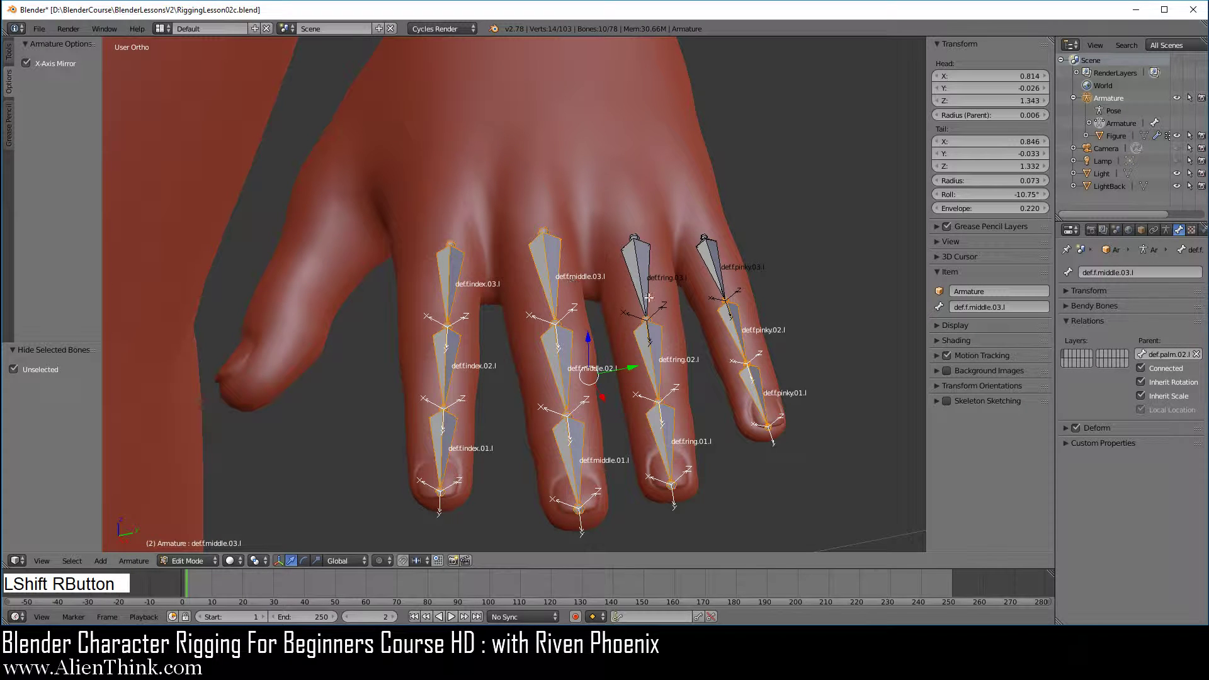
right_click(649, 270, "shift")
right_click(710, 265, "shift")
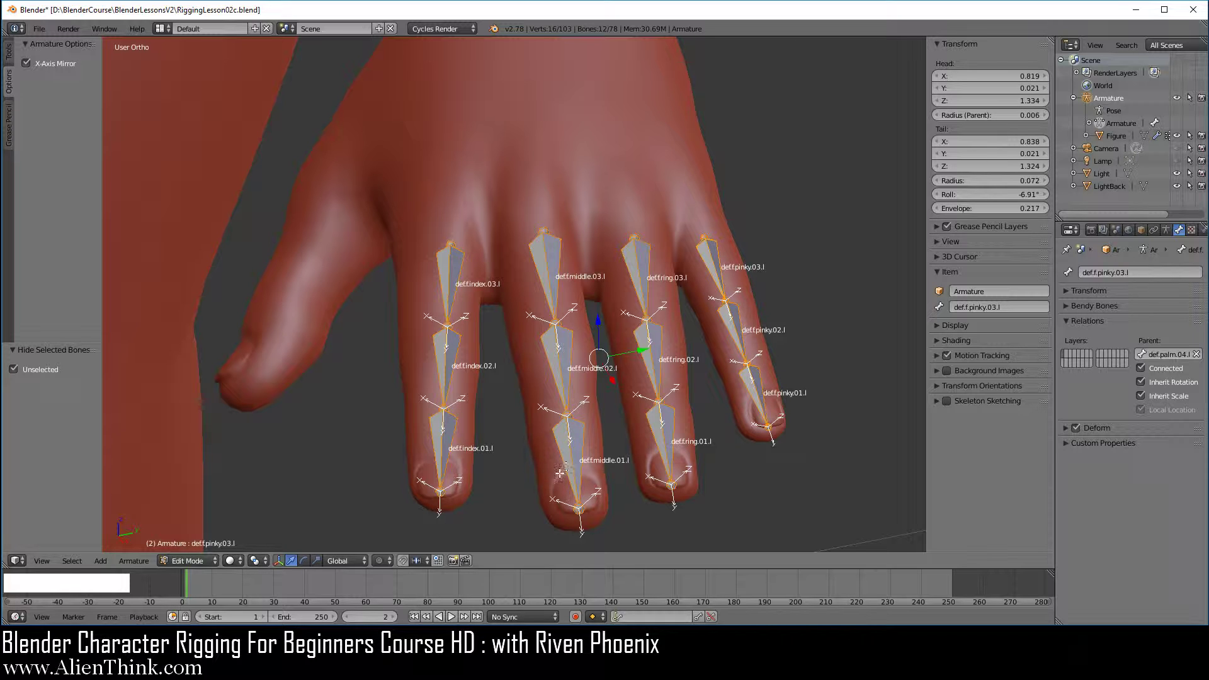
Looking along the index finger from its tip, roll all twelve finger bones by about -230 degrees so their Z axes point toward the palm side.
middle_click_drag(552, 478, 539, 332)
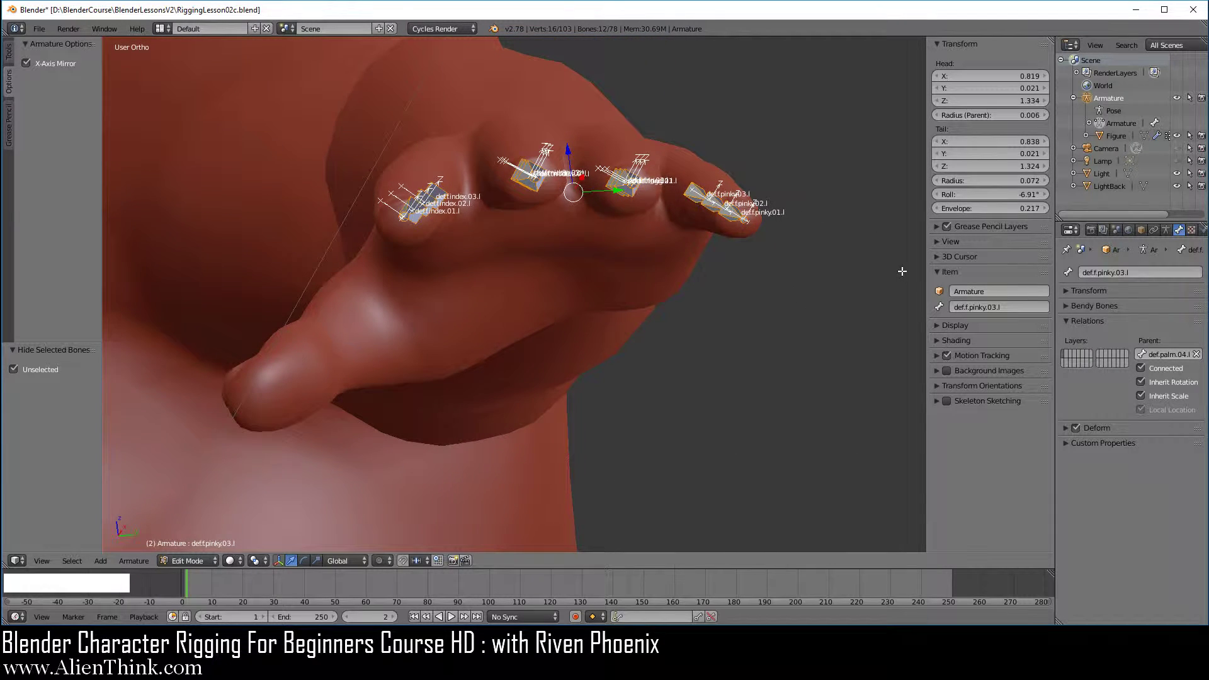
middle_click_drag(904, 267, 901, 289)
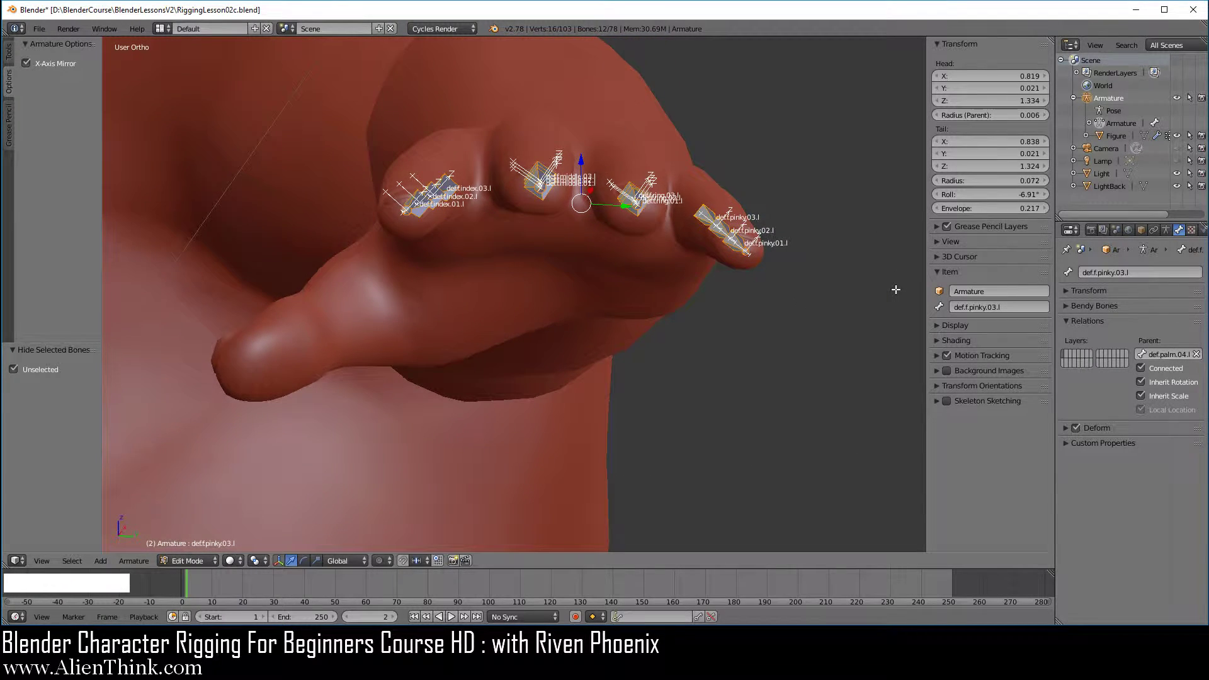
scroll(896, 290, "up", 3)
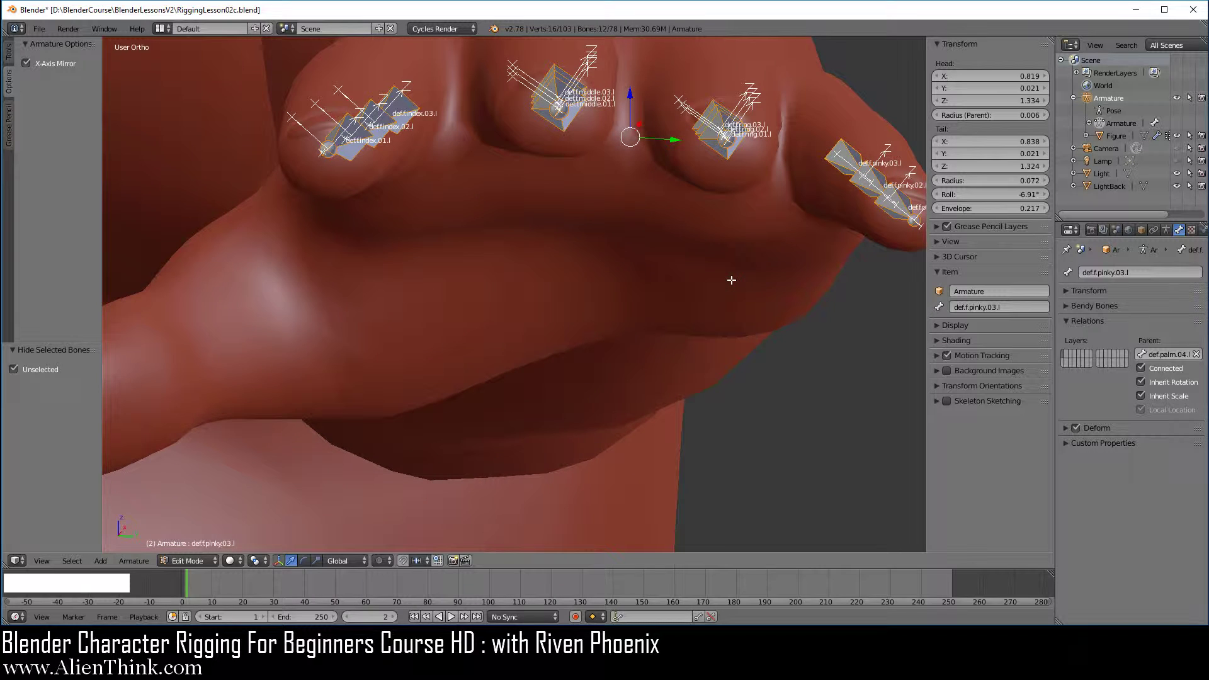
middle_click_drag(729, 278, 688, 345, "shift")
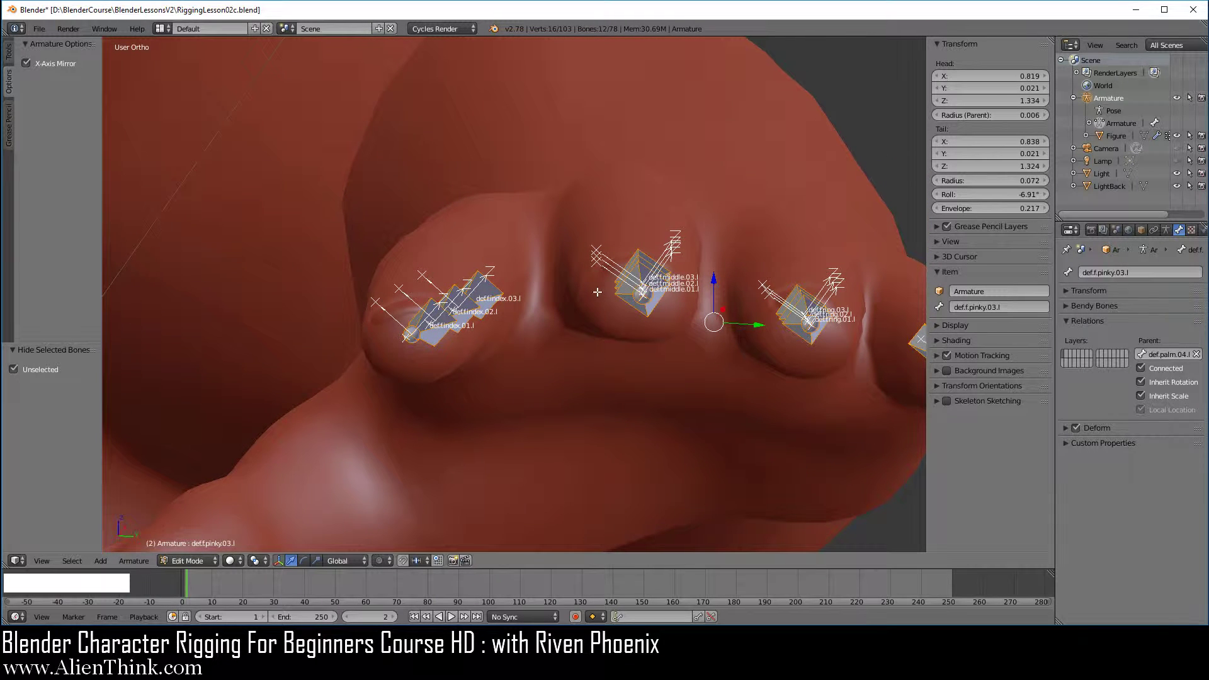
middle_click_drag(567, 267, 583, 251)
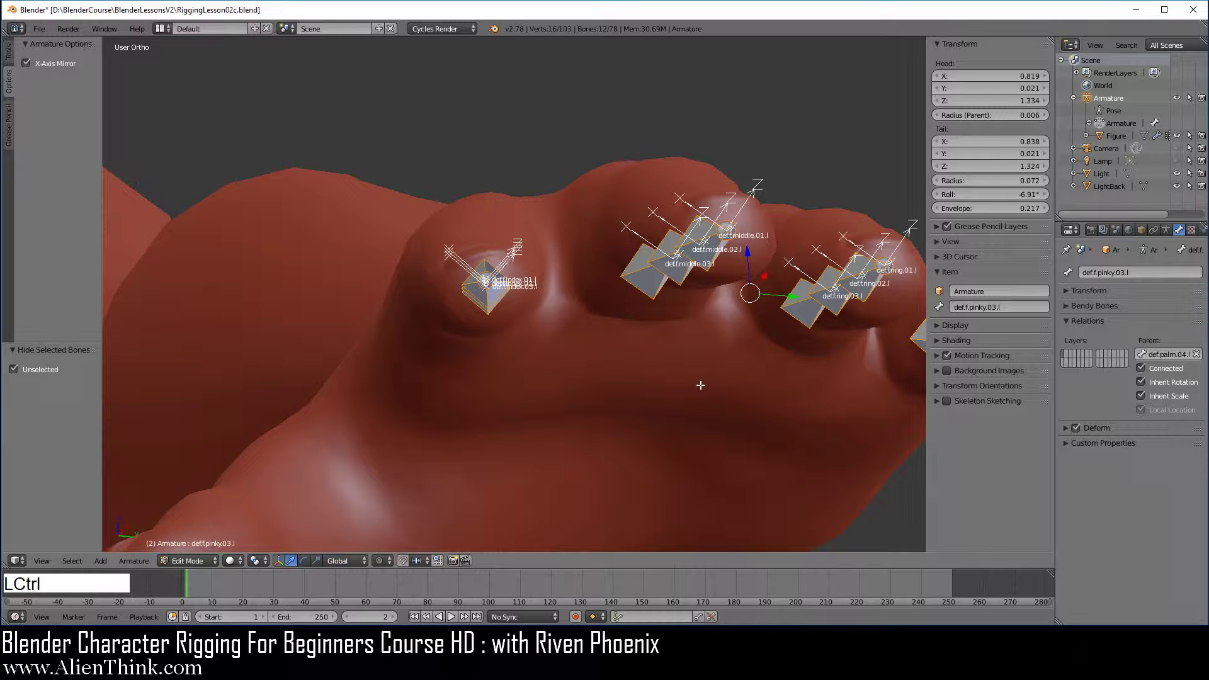
key("ctrl+r")
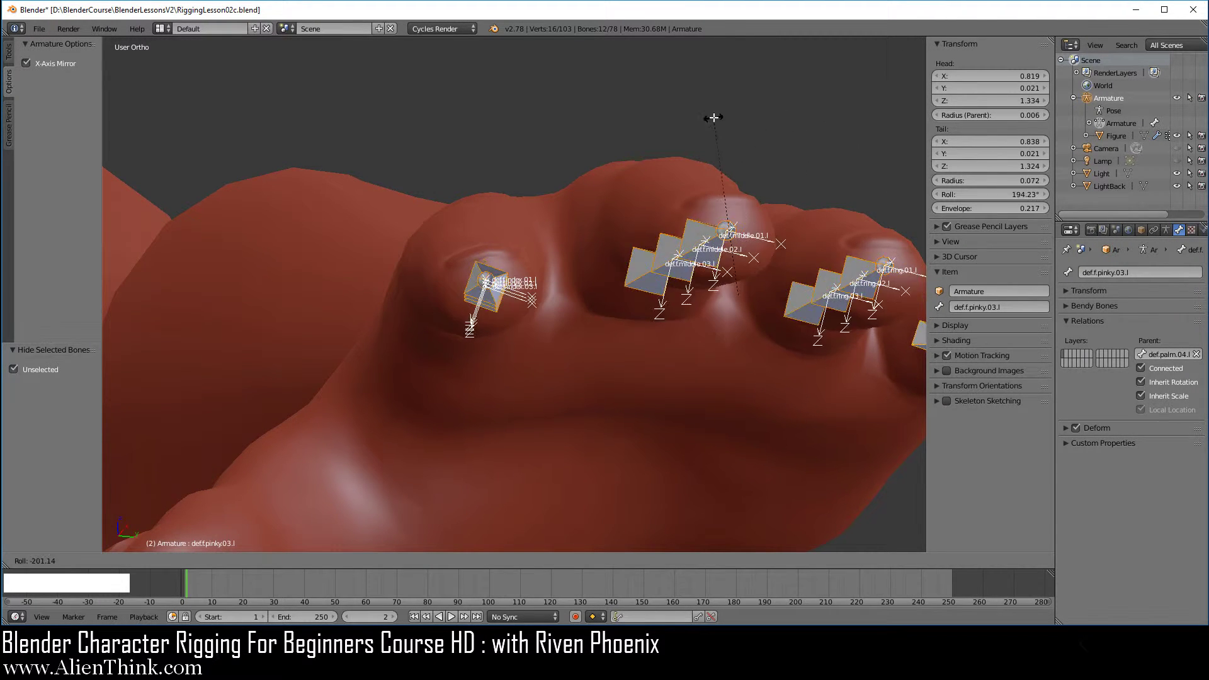
left_click(616, 130)
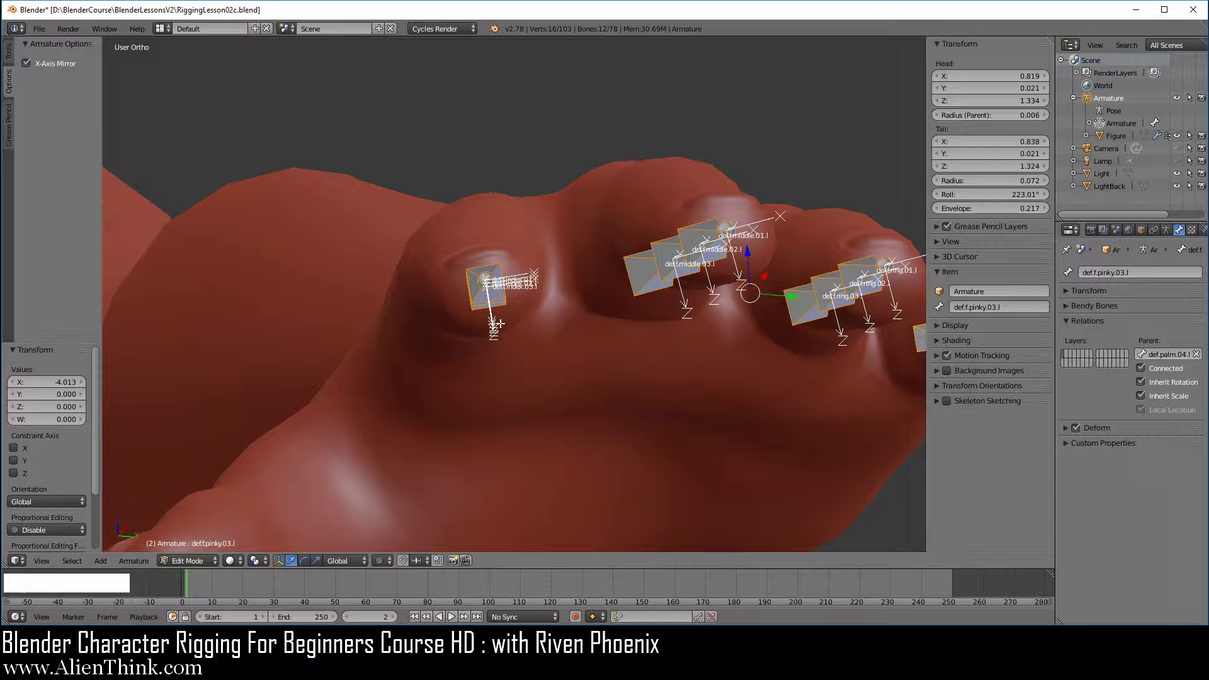
Remove the three index finger bones from the selection, keeping the middle, ring and pinky bones selected.
middle_click_drag(507, 325, 528, 392)
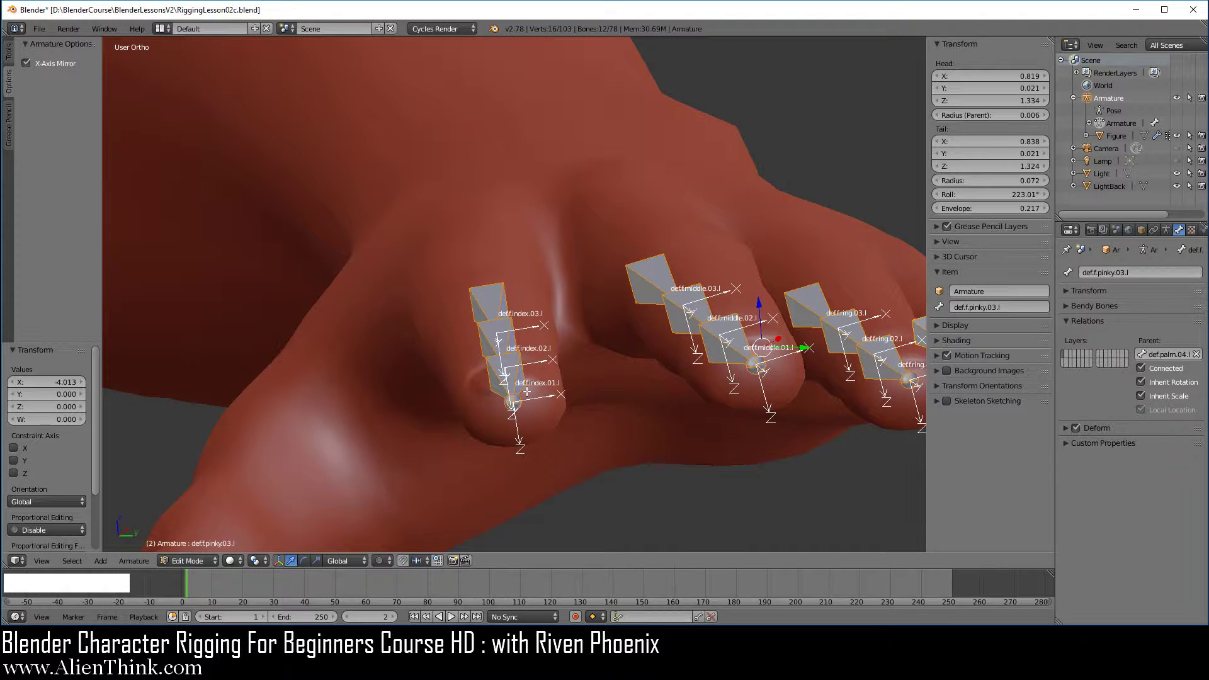
key("c")
middle_click_drag(491, 287, 511, 419)
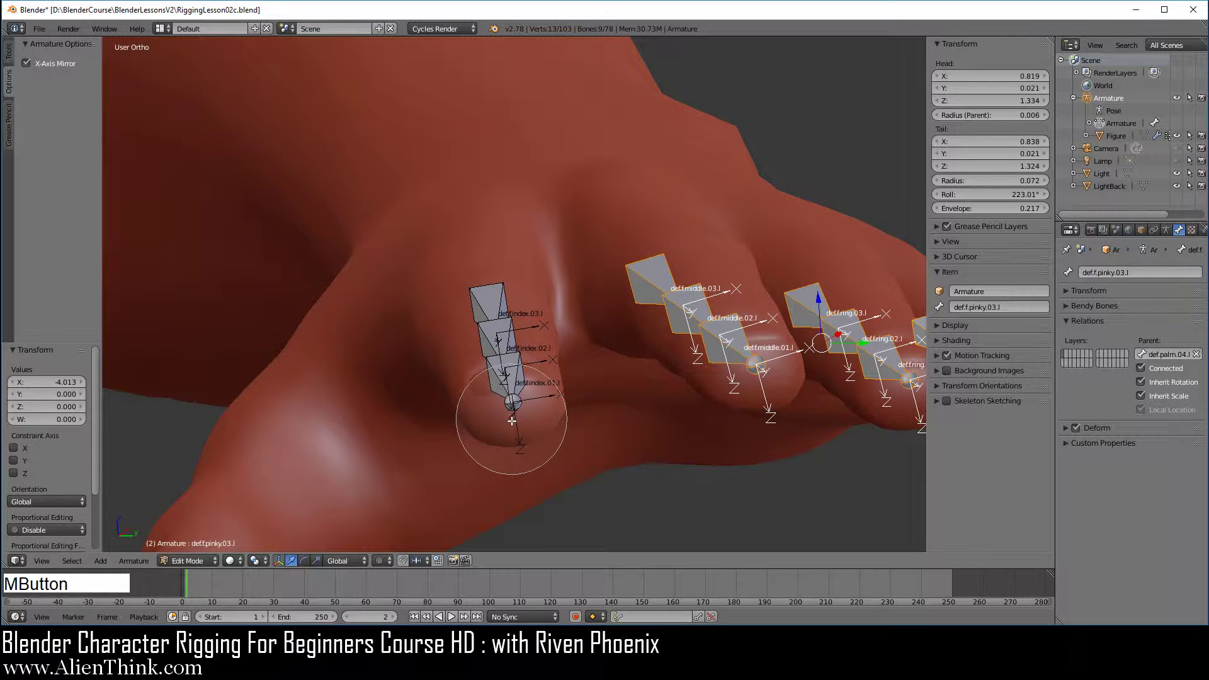
right_click(620, 400)
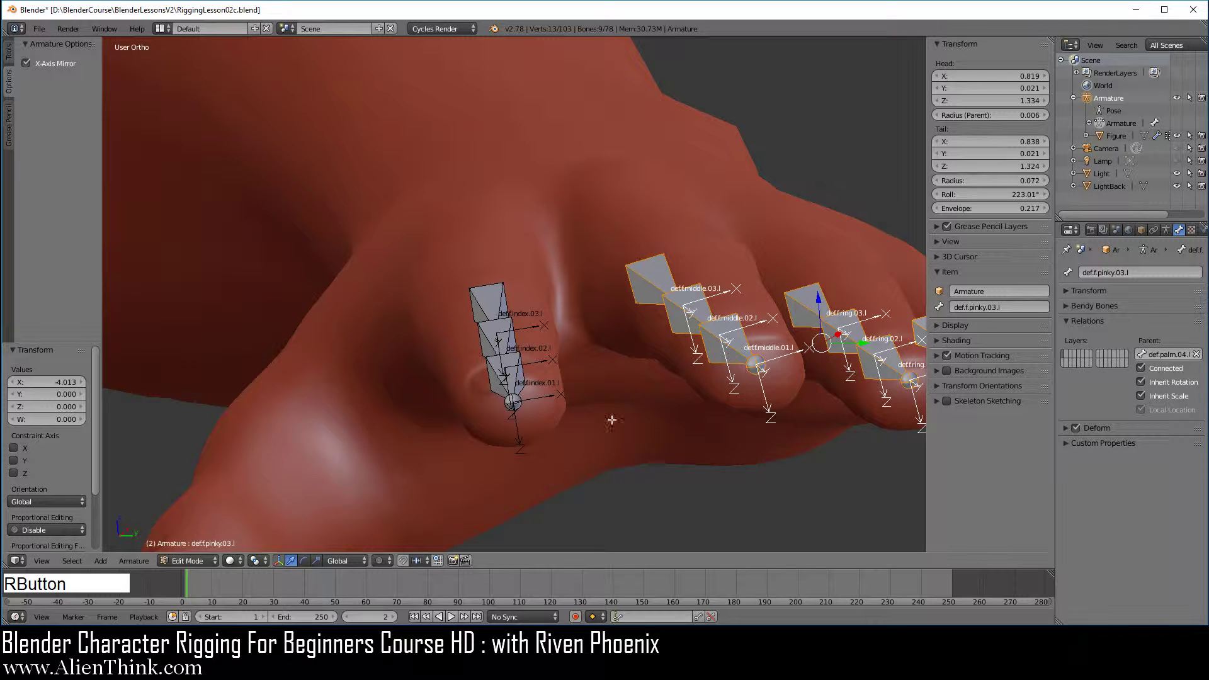
Roll the nine middle, ring and pinky bones by about 17 degrees, lining them up with the middle finger viewed end-on.
middle_click_drag(501, 374, 360, 334)
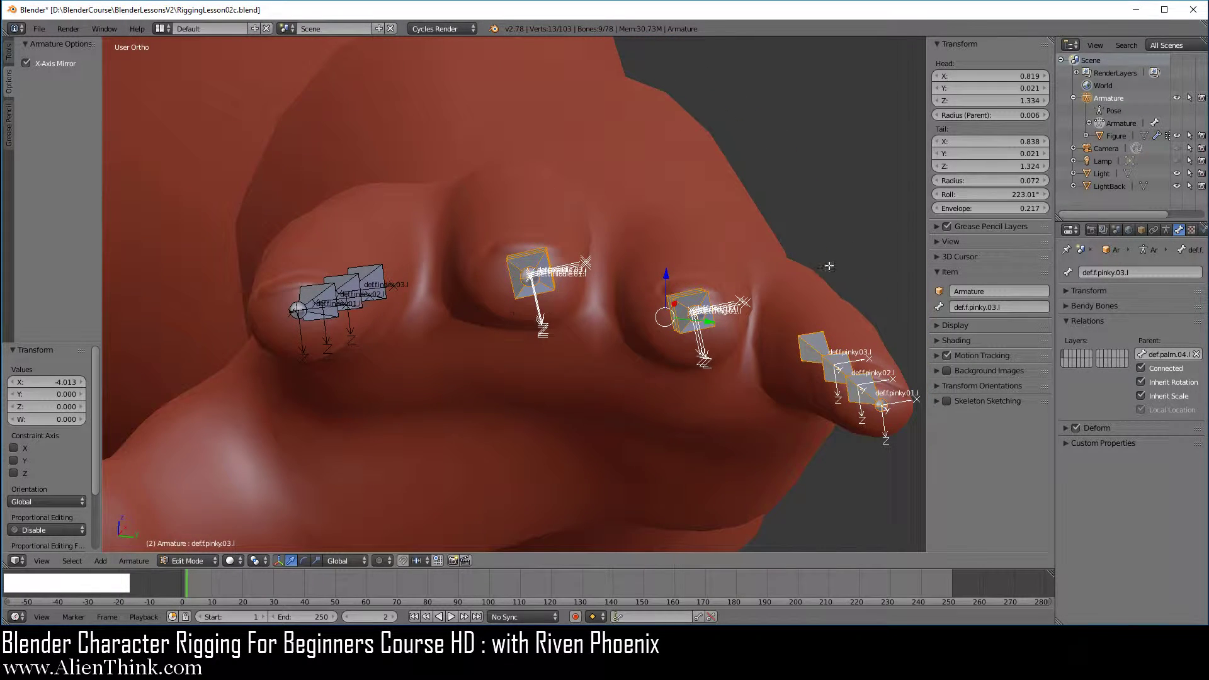
middle_click_drag(895, 201, 682, 239)
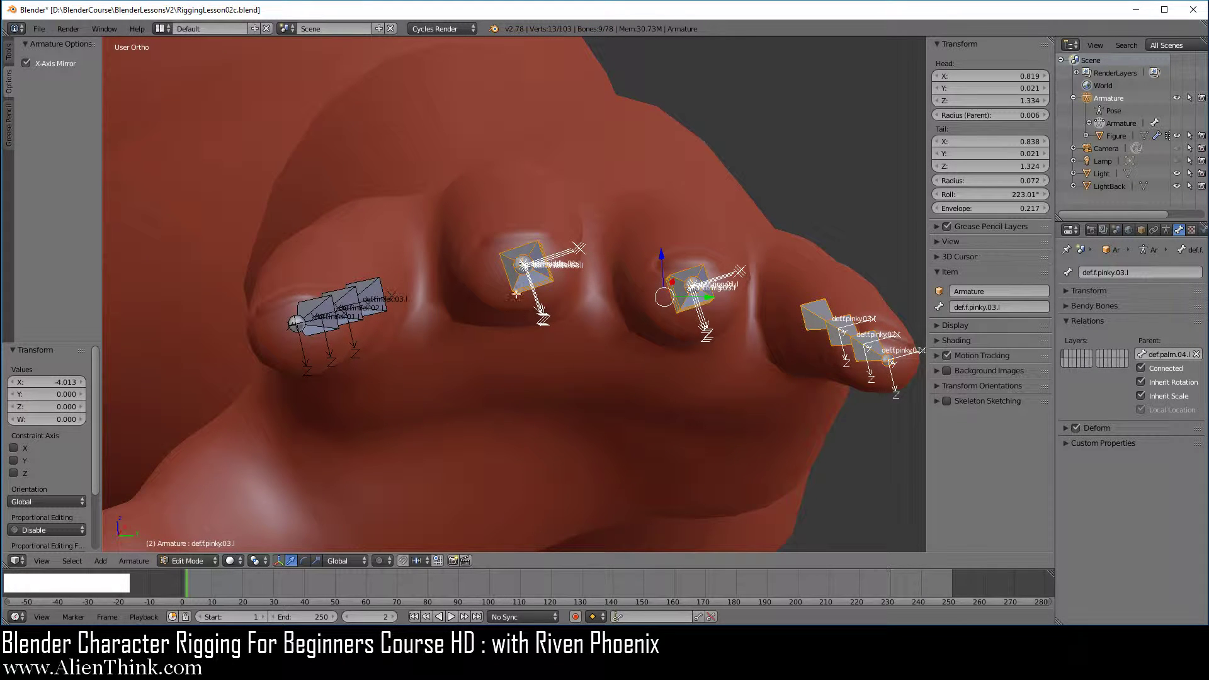
key("ctrl")
key("ctrl+r")
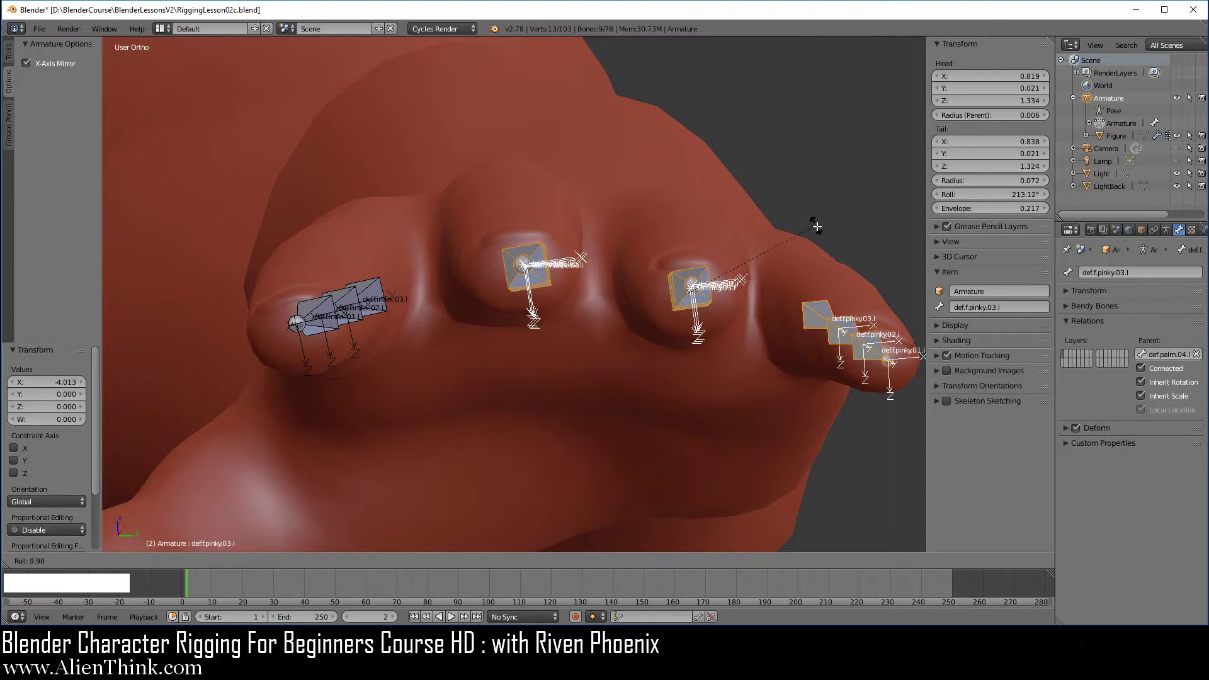
left_click(821, 244)
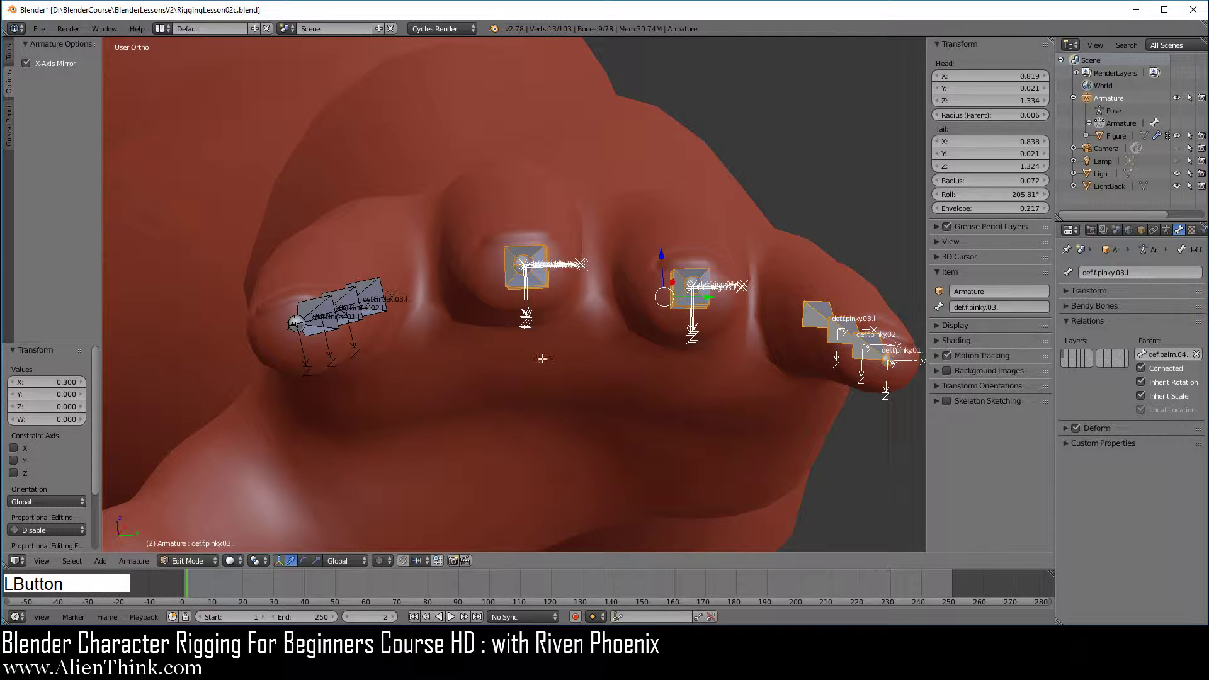
Remove the three middle finger bones from the selection, keeping the ring and pinky bones selected.
middle_click_drag(532, 356, 533, 333)
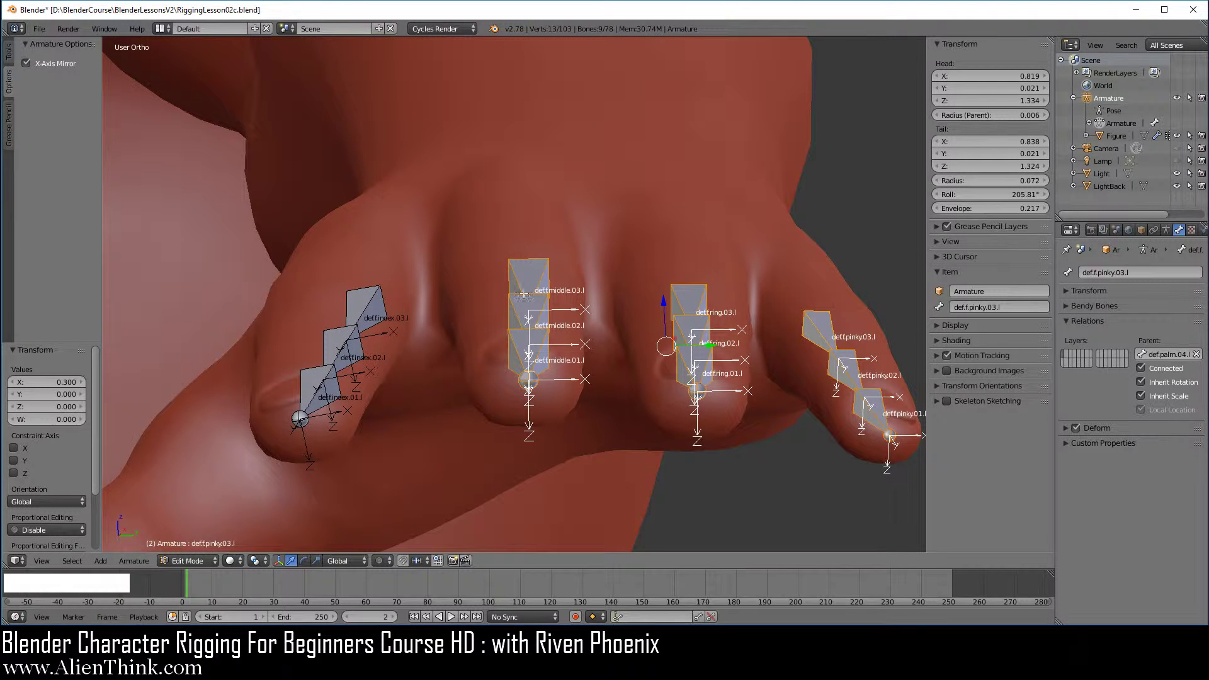
key("c")
middle_click_drag(528, 277, 532, 391)
right_click(589, 175)
Roll the six ring and pinky bones by about 7 degrees to line them up with the ring finger viewed end-on.
mouse_move(583, 259)
middle_mouse_down("shift")
mouse_move(440, 210)
mouse_move(424, 270)
mouse_move(426, 236)
middle_mouse_up("shift")
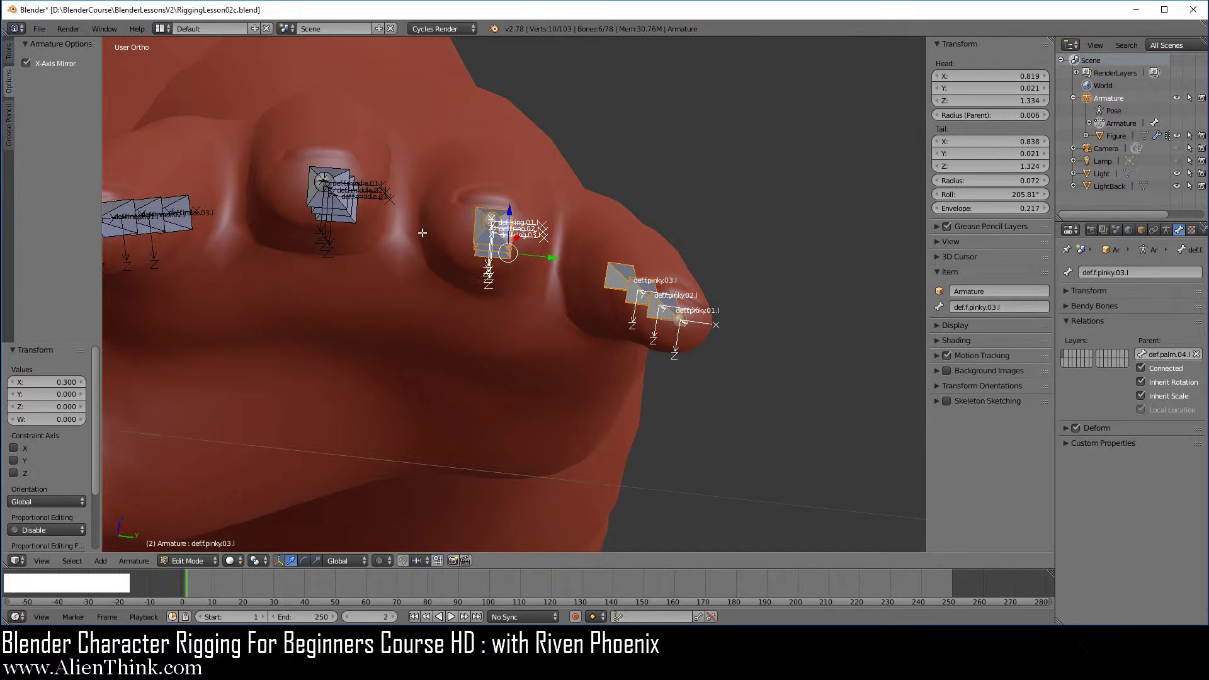
middle_click(936, 279)
middle_click_drag(877, 289, 876, 278)
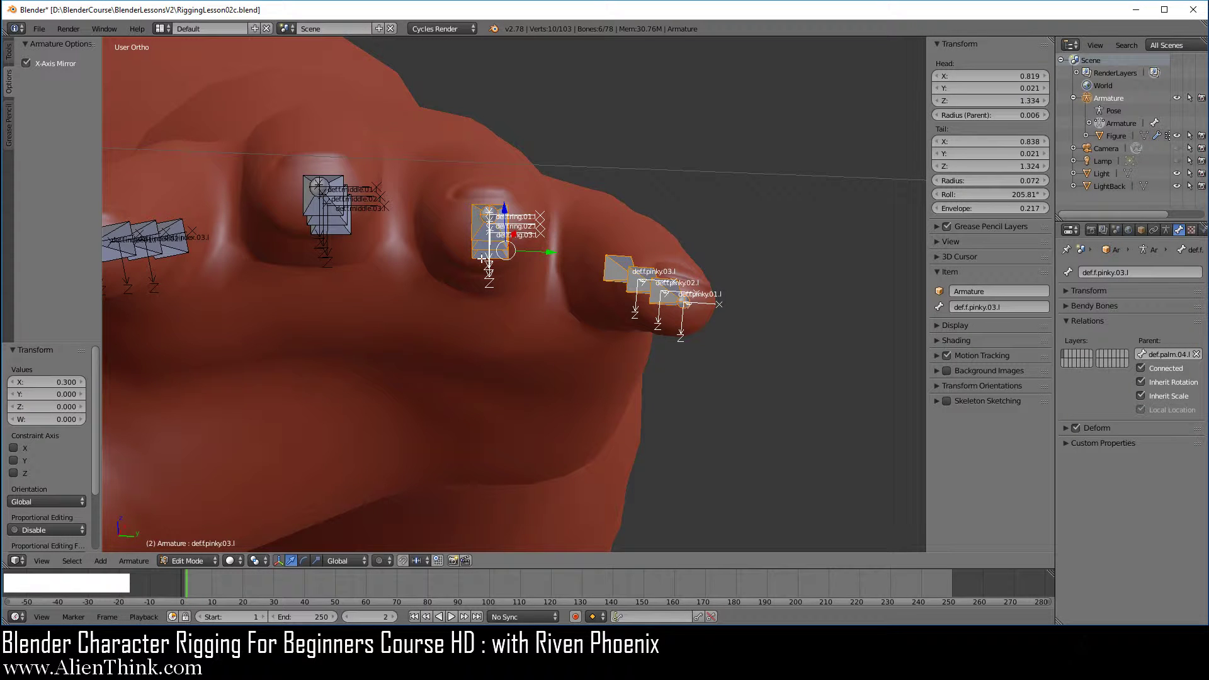
key("ctrl+r")
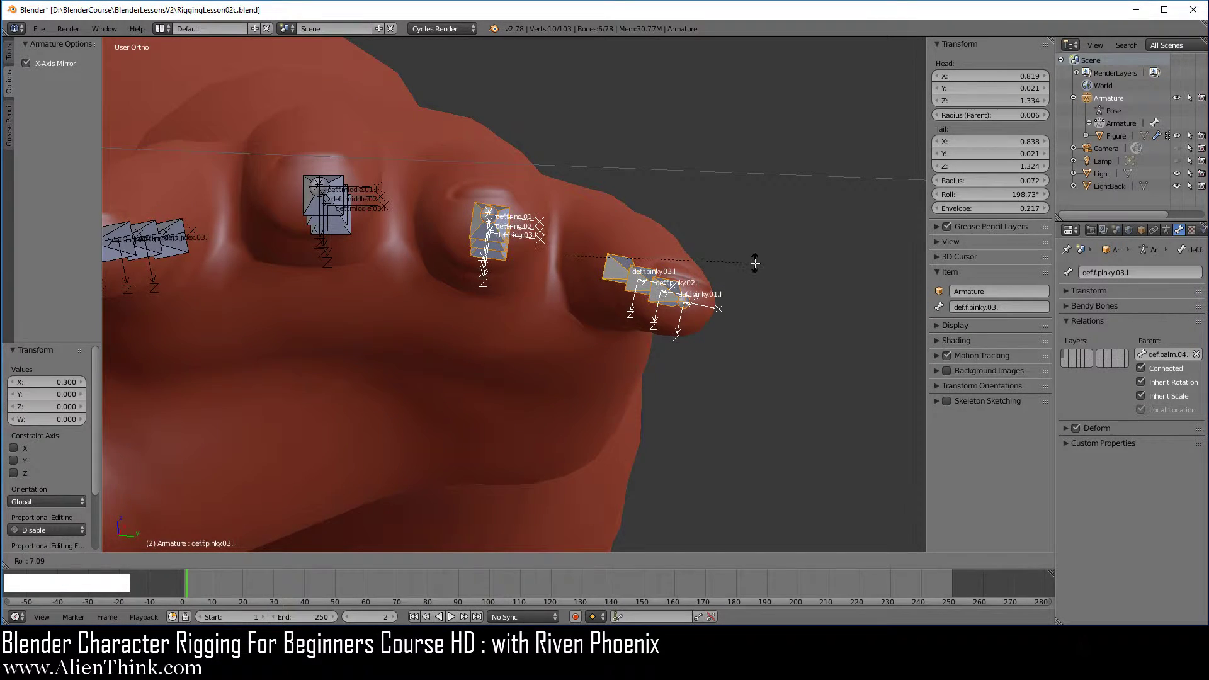
left_click(756, 260)
Drop the ring finger bones from the selection and roll the three pinky bones by about 8 degrees to match the pinky viewed end-on.
mouse_move(489, 377)
middle_mouse_down()
mouse_move(515, 236)
mouse_move(459, 359)
mouse_move(459, 405)
middle_mouse_up()
key("c")
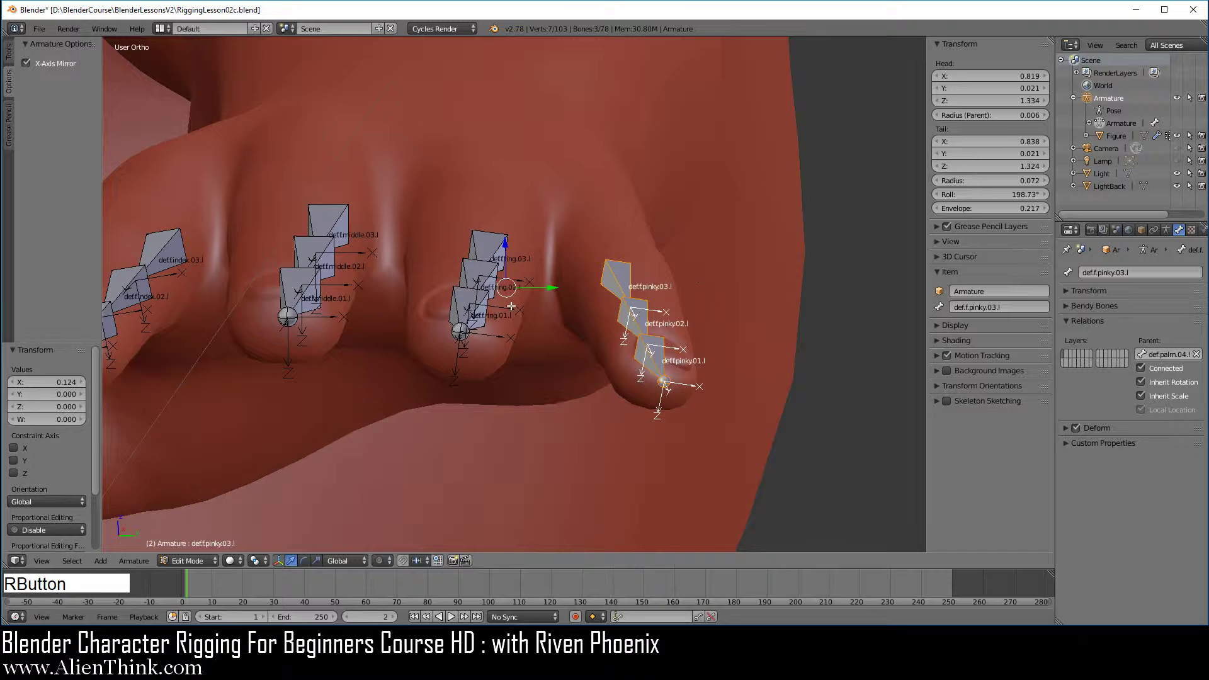
middle_click_drag(495, 312, 808, 367)
middle_click_drag(885, 405, 908, 376)
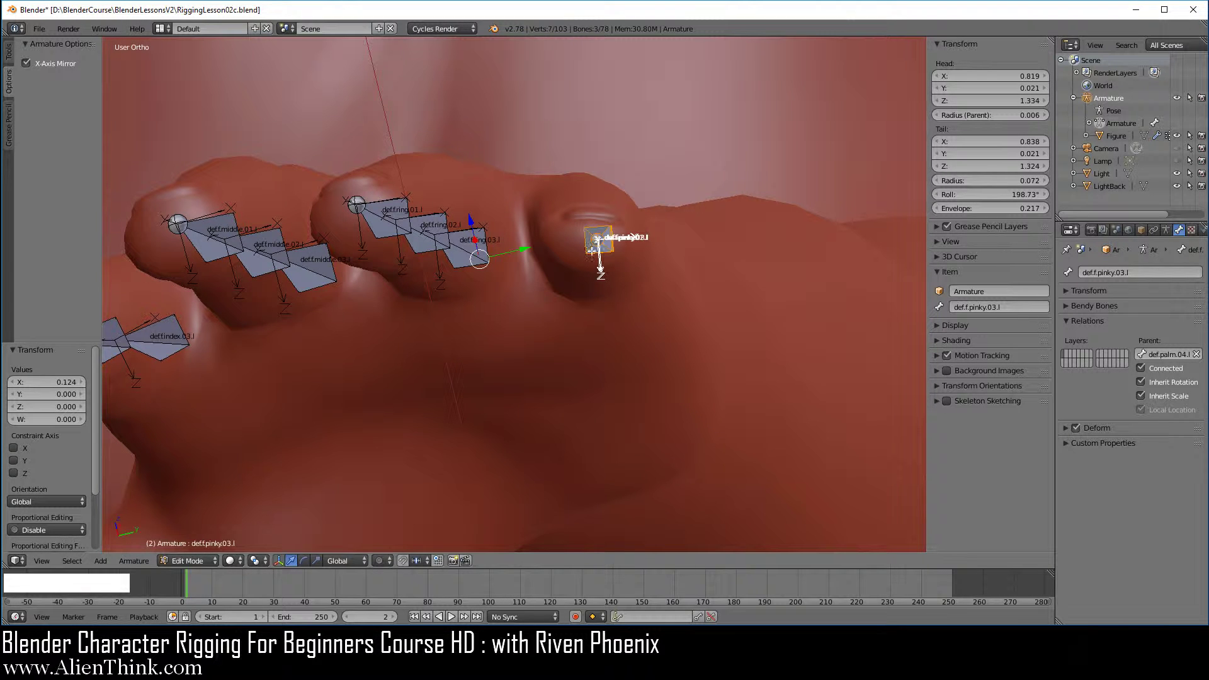
key("ctrl")
key("ctrl+r")
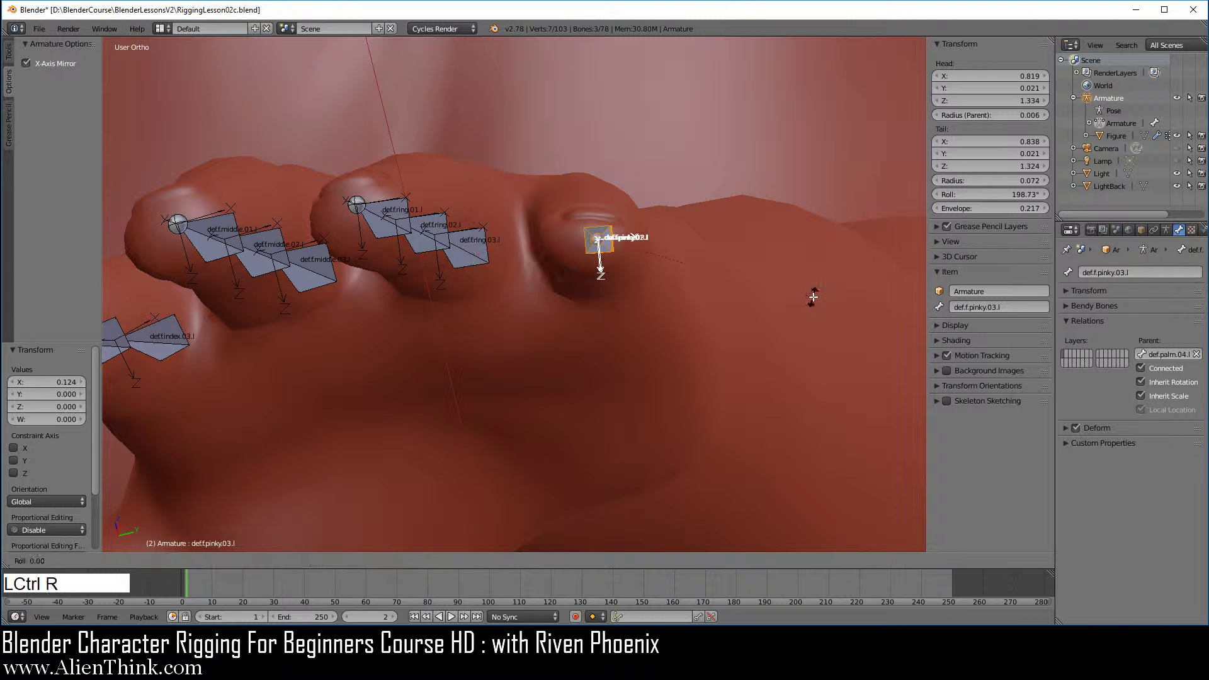
left_click(787, 320)
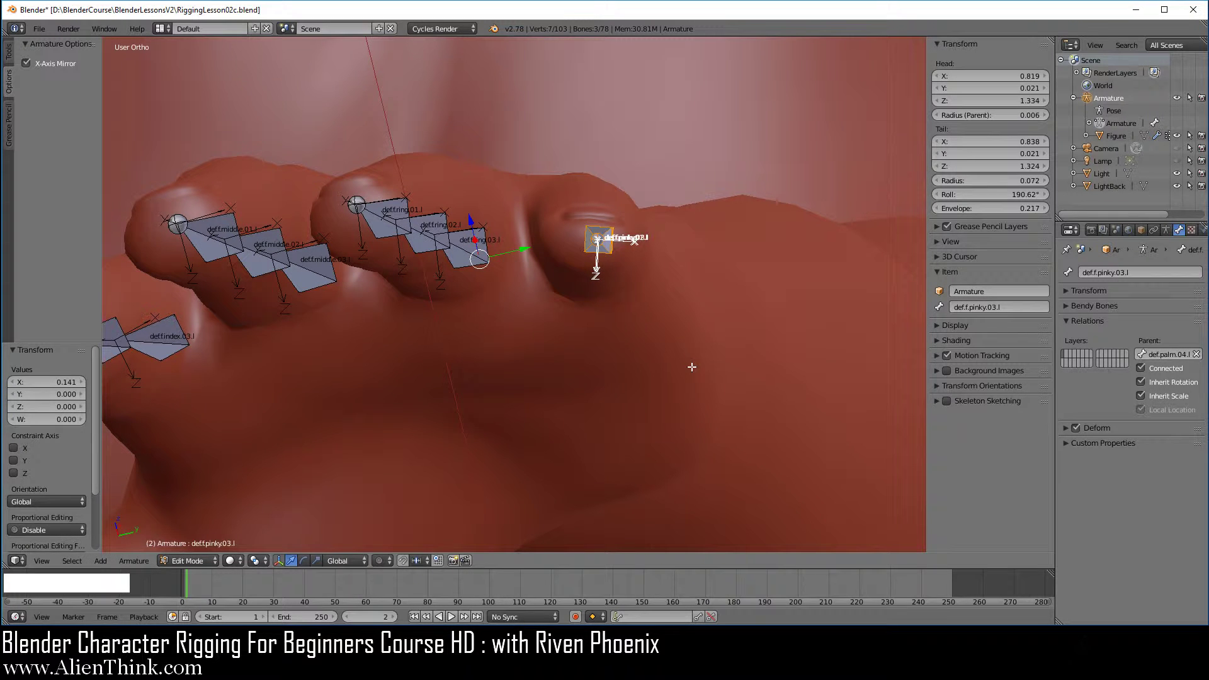
Deselect all finger bones and switch the armature to Pose Mode.
key("a")
middle_click_drag(488, 237, 529, 385)
middle_click_drag(440, 328, 565, 286)
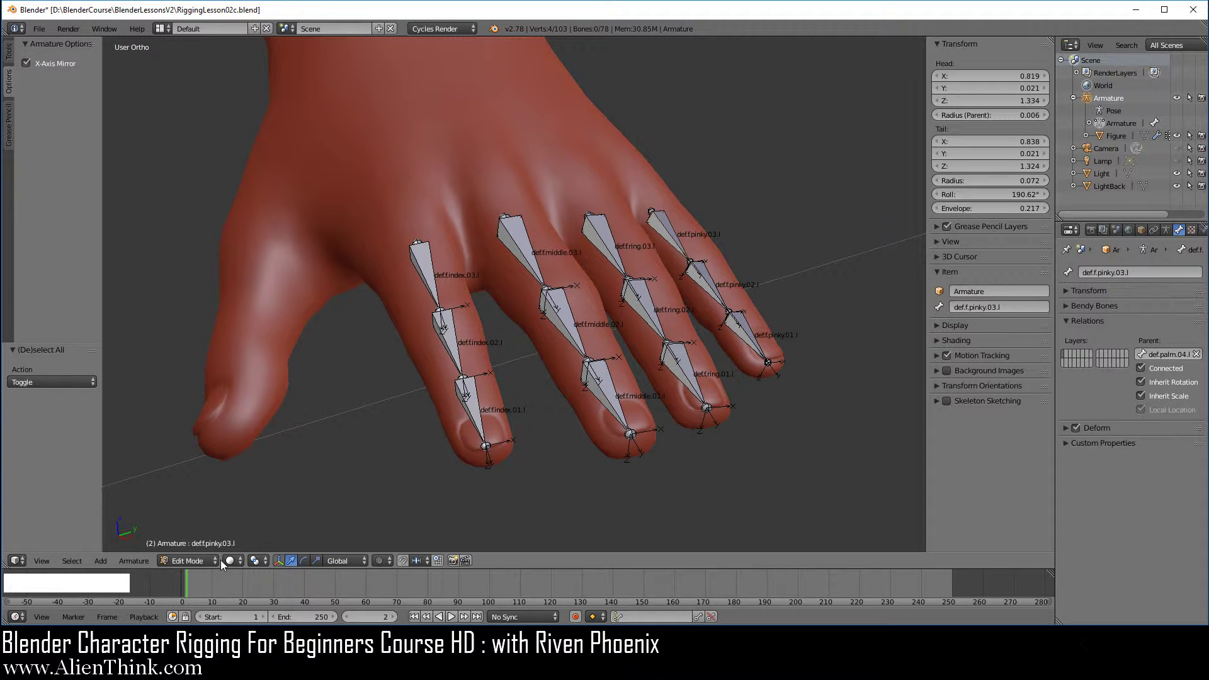
left_click(203, 558)
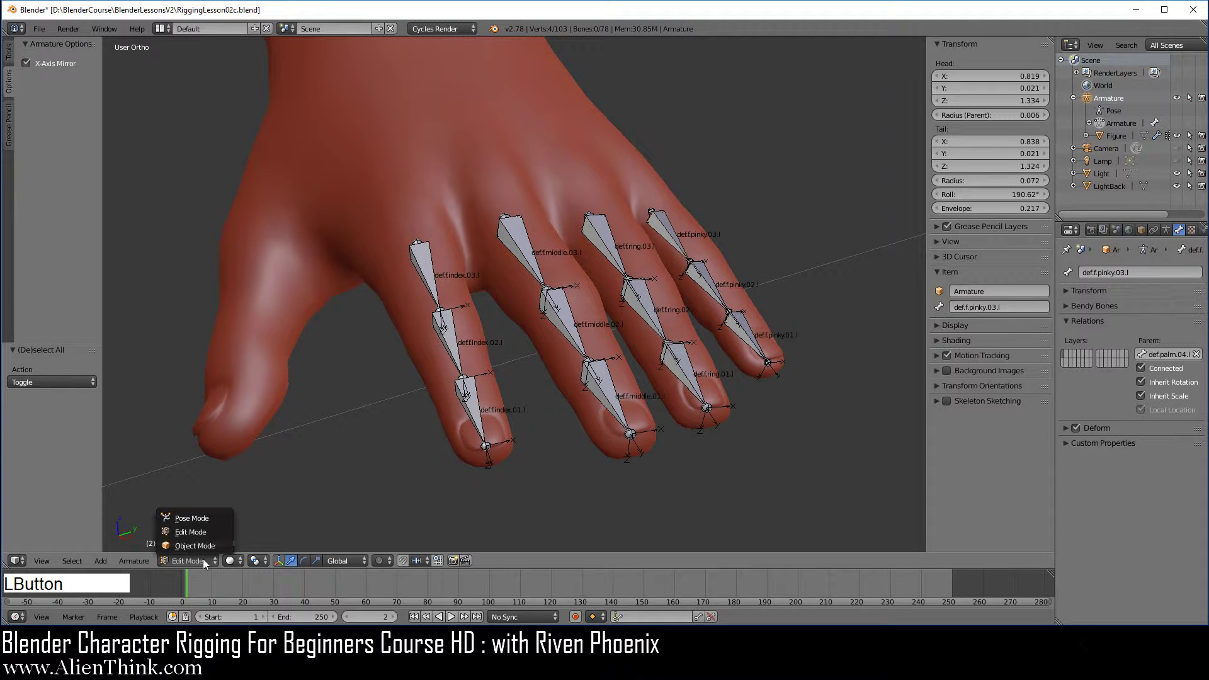
left_click(201, 521)
scroll(416, 404, "up", 3)
Try rotating def.f.index.03.l about its local X axis to check how the index finger bends, and cancel the rotation.
right_click(394, 258)
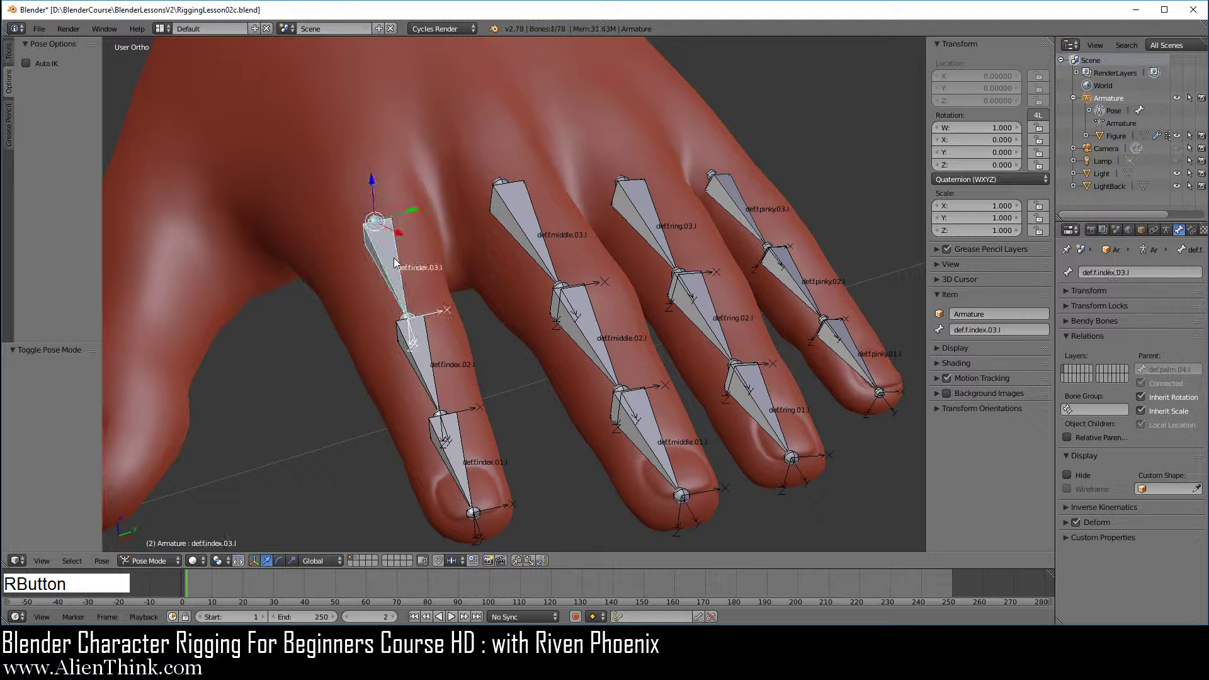
key("r")
key("x")
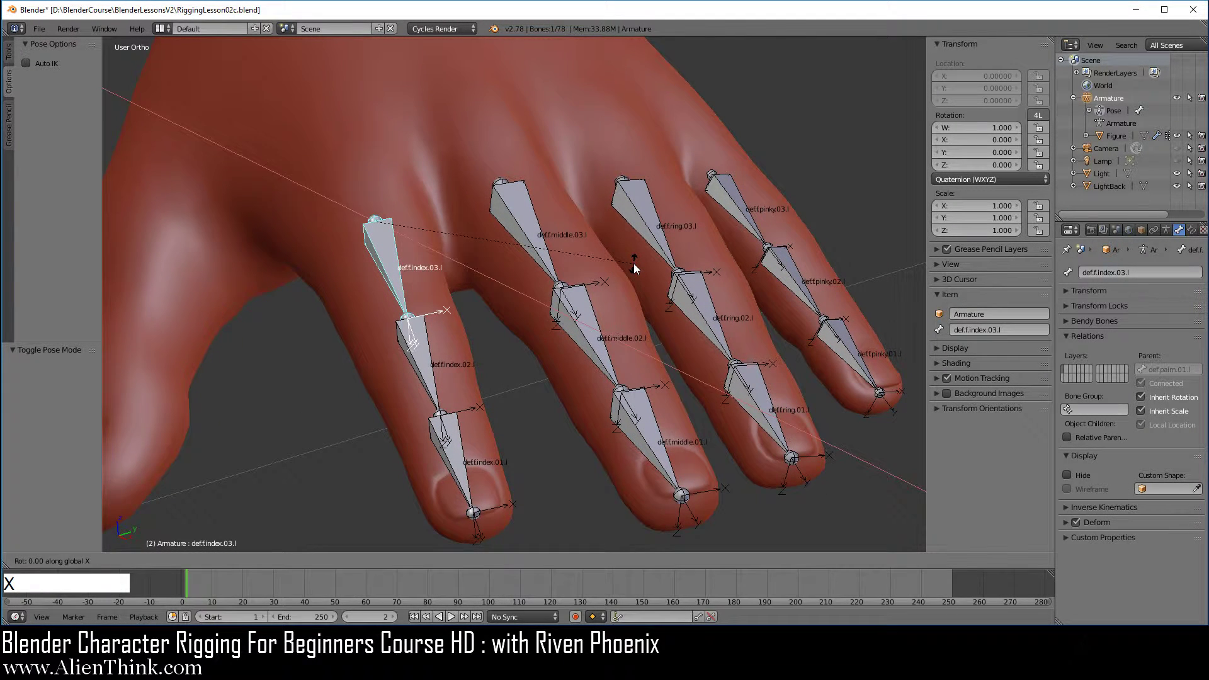
key("x")
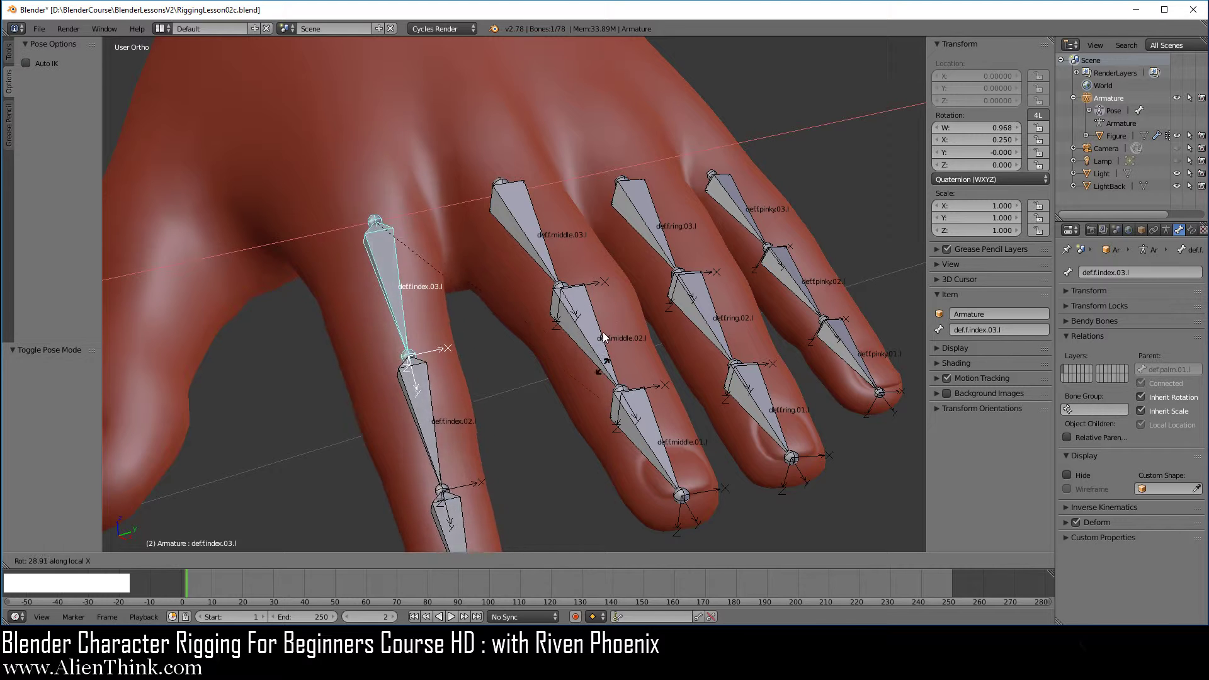
right_click(602, 335)
Try rotating def.f.index.02.l about its local X axis to check the bend at the middle joint, and cancel the rotation.
right_click(419, 372)
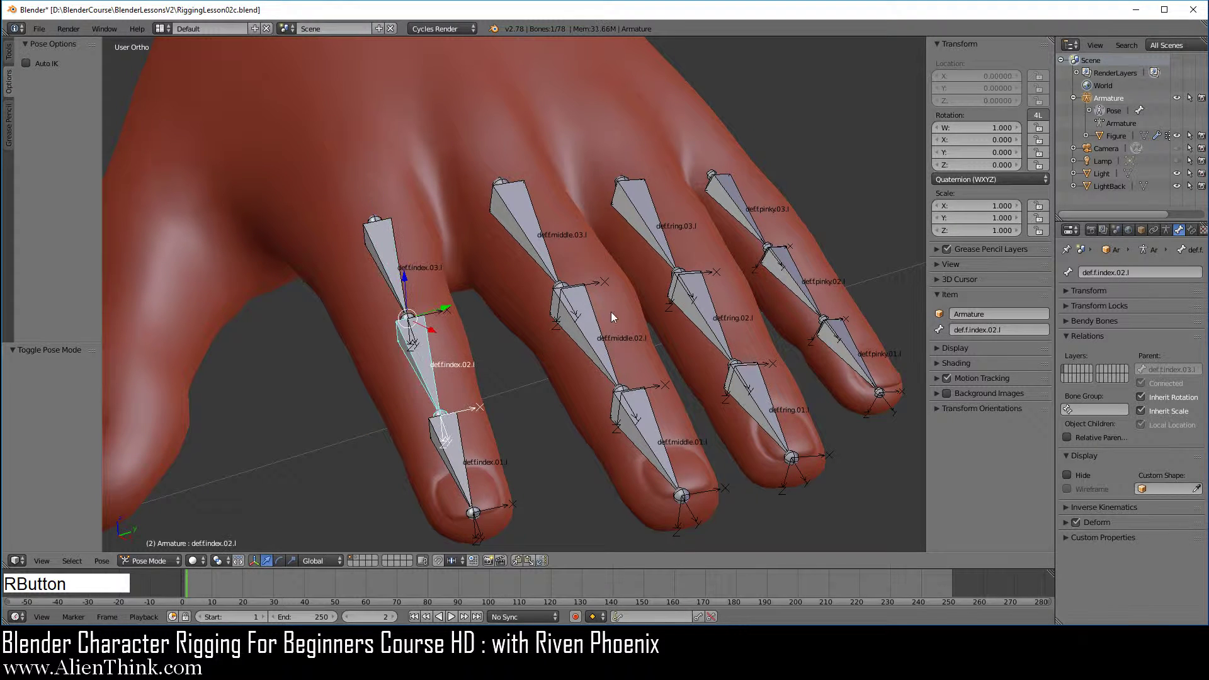
key("r")
key("x")
key("x")
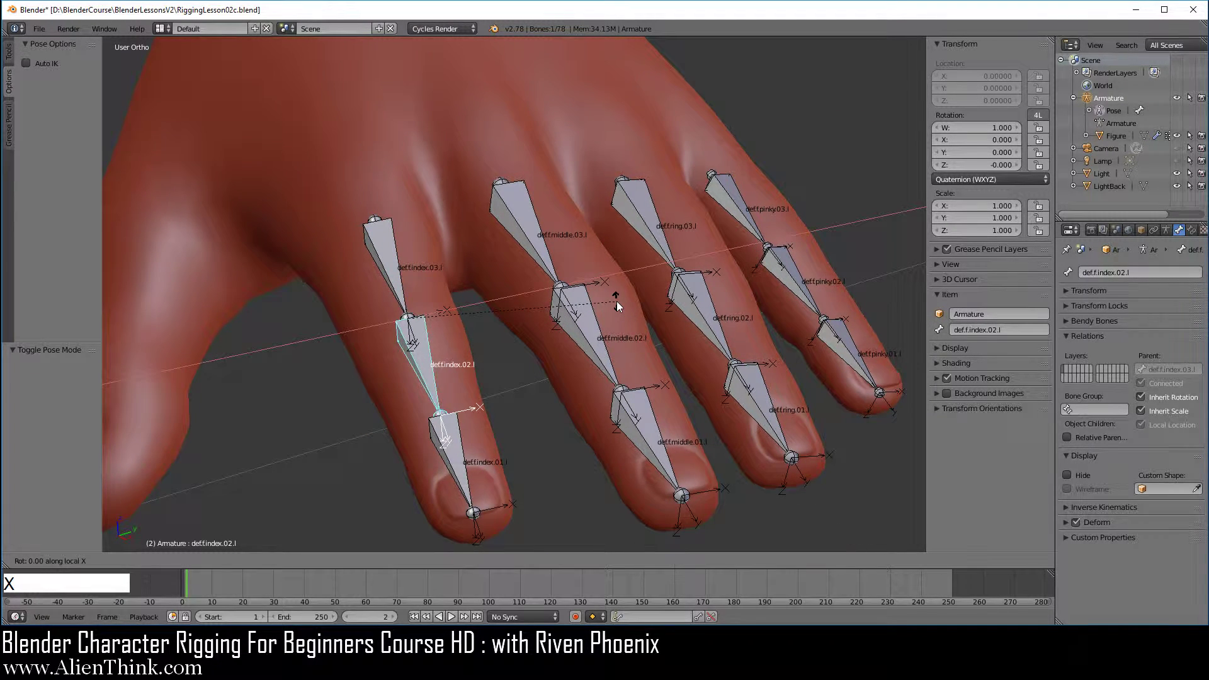
right_click(587, 377)
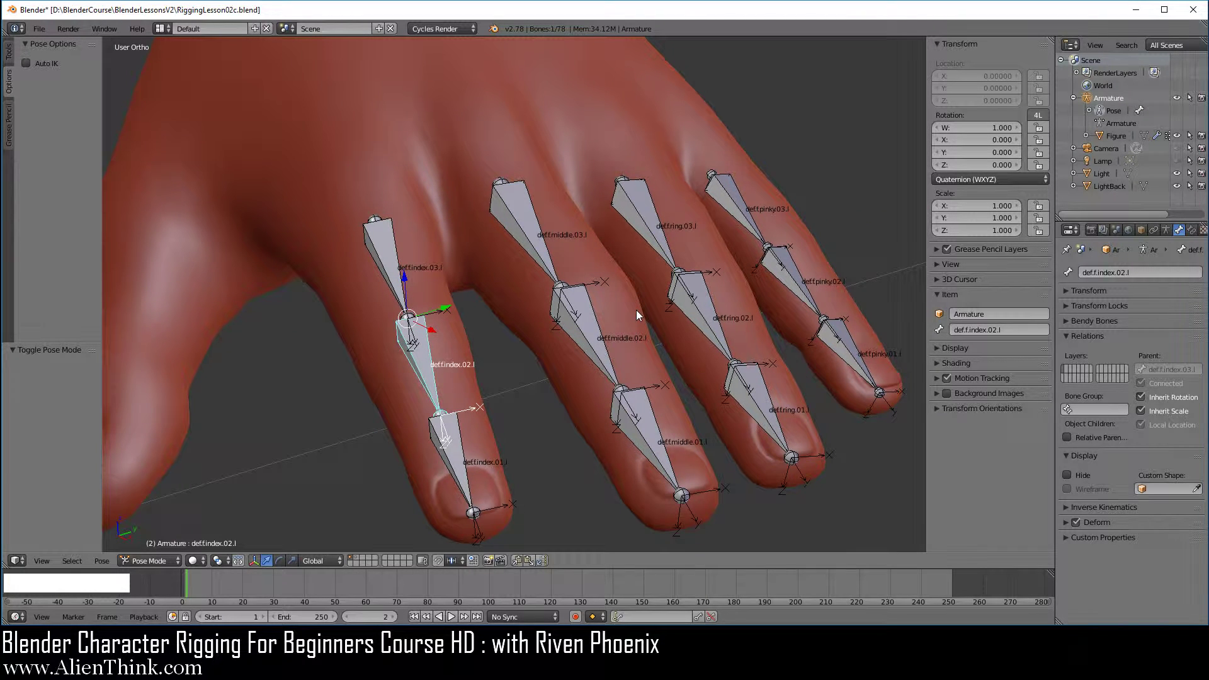
Reveal all hidden bones in Pose Mode, return the armature to Edit Mode, and reveal and deselect all bones there too.
key("alt+h")
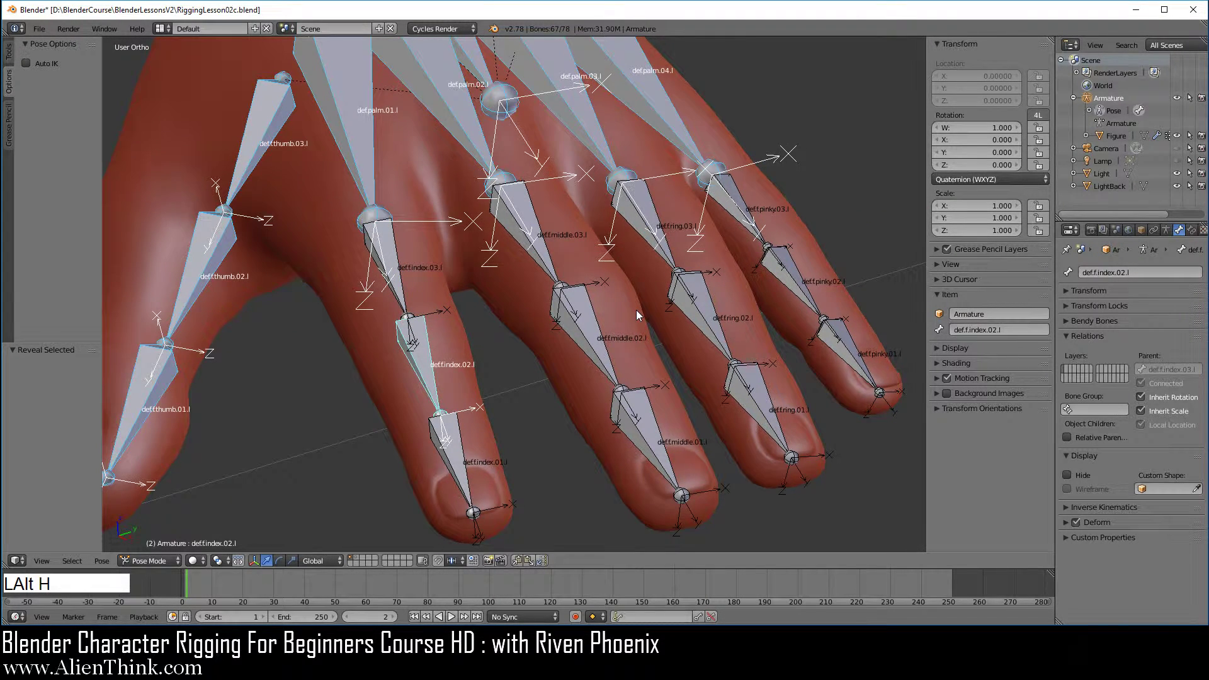
key("a")
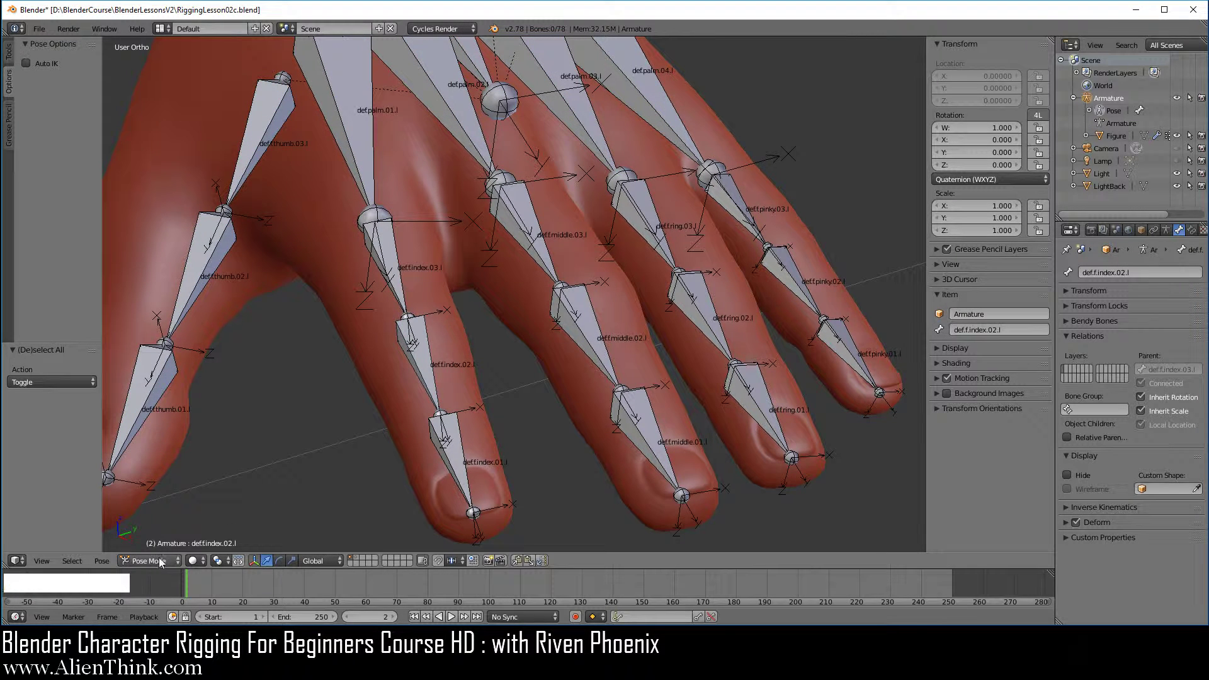
left_click(161, 561)
left_click(168, 533)
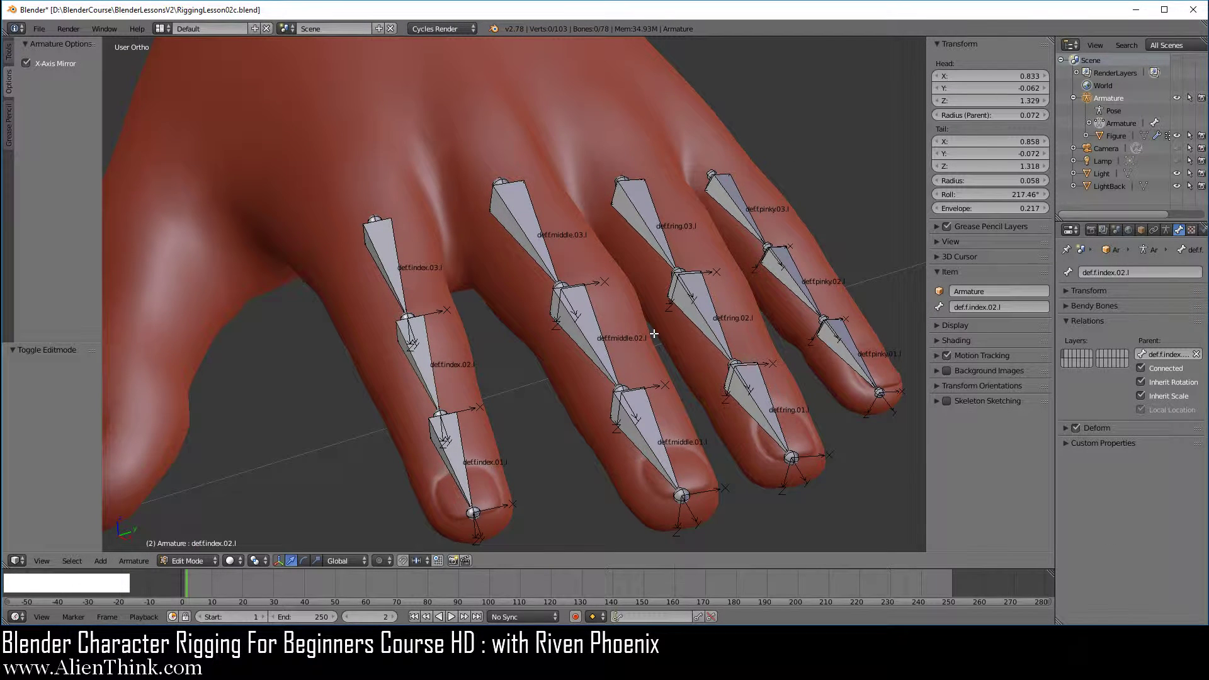
key("alt+h")
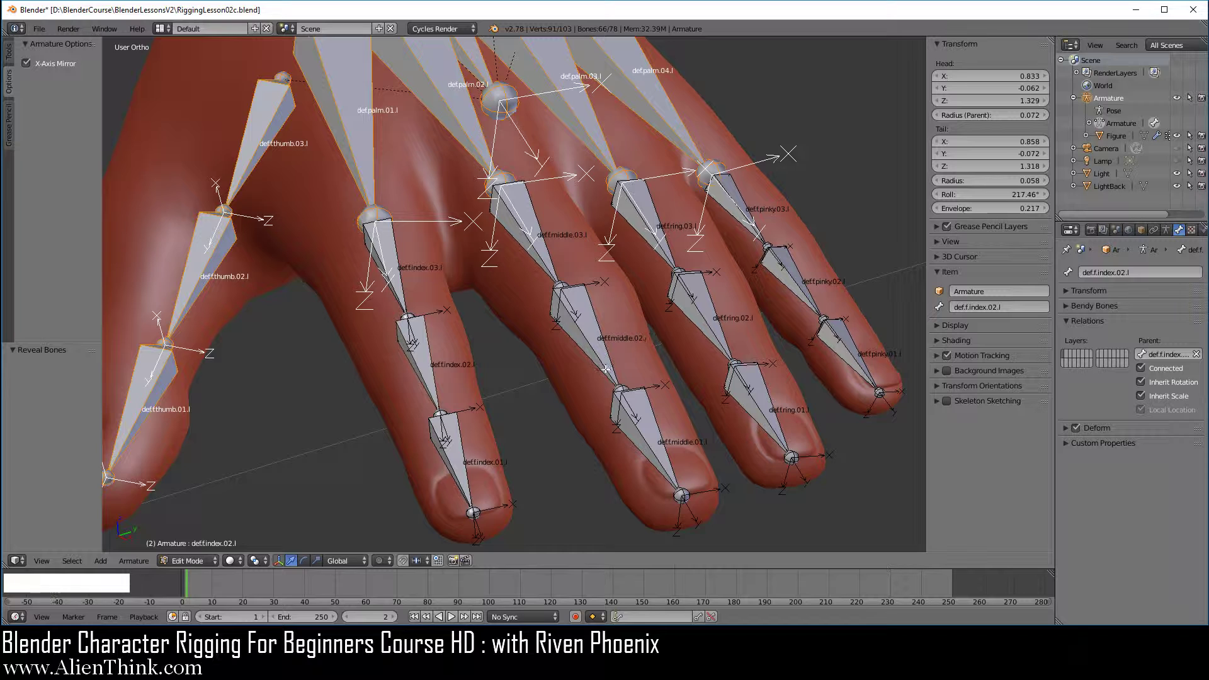
key("a")
Select def.f.thumb.03.l, def.f.thumb.02.l and def.f.thumb.01.l and hide all unselected bones.
middle_click_drag(265, 347, 505, 342, "shift")
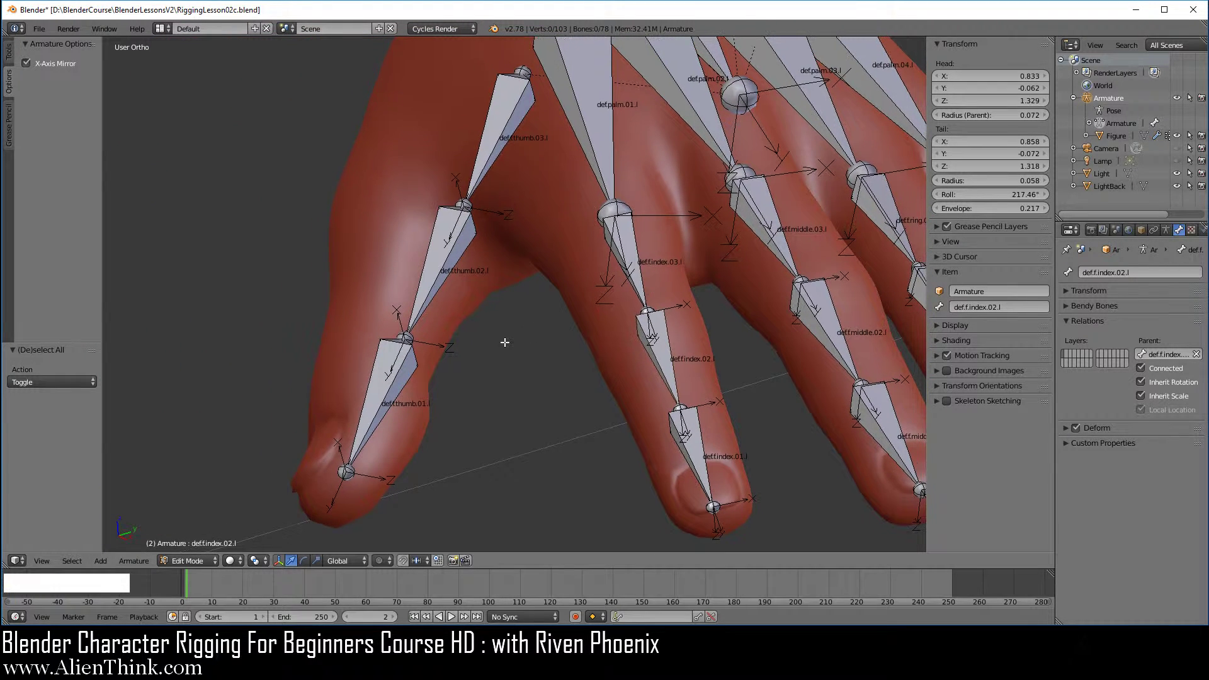
scroll(505, 342, "down", 1)
right_click(508, 164)
right_click(454, 284, "shift")
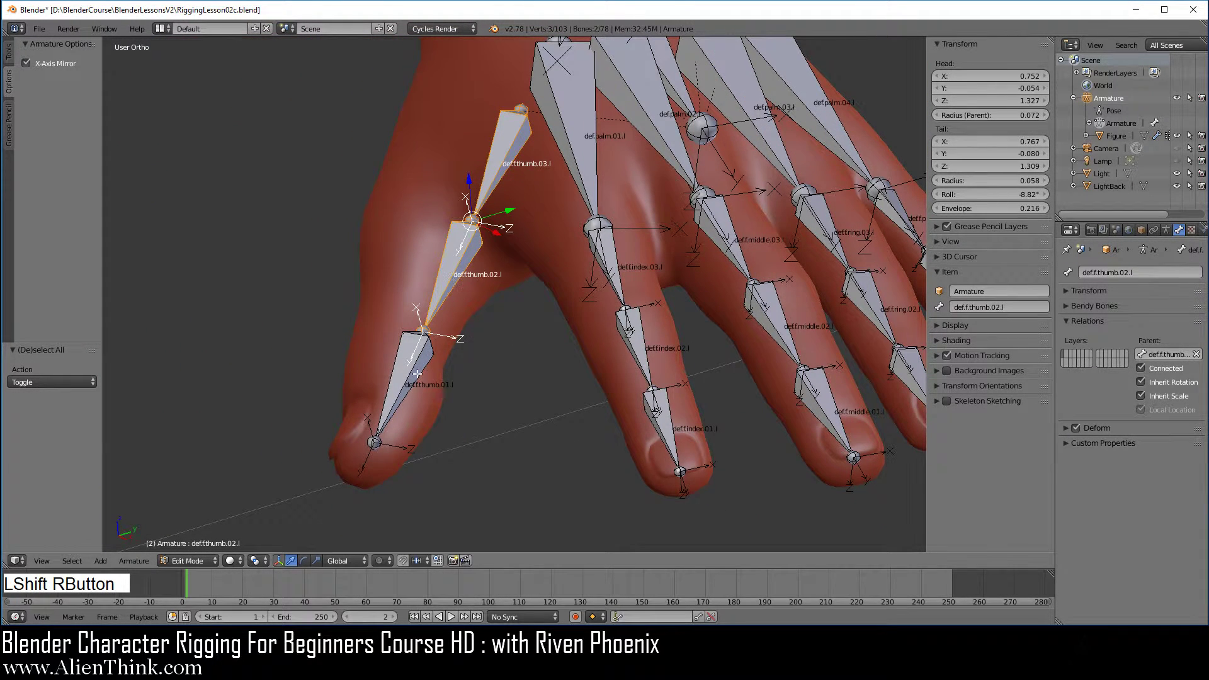
right_click(418, 375, "shift")
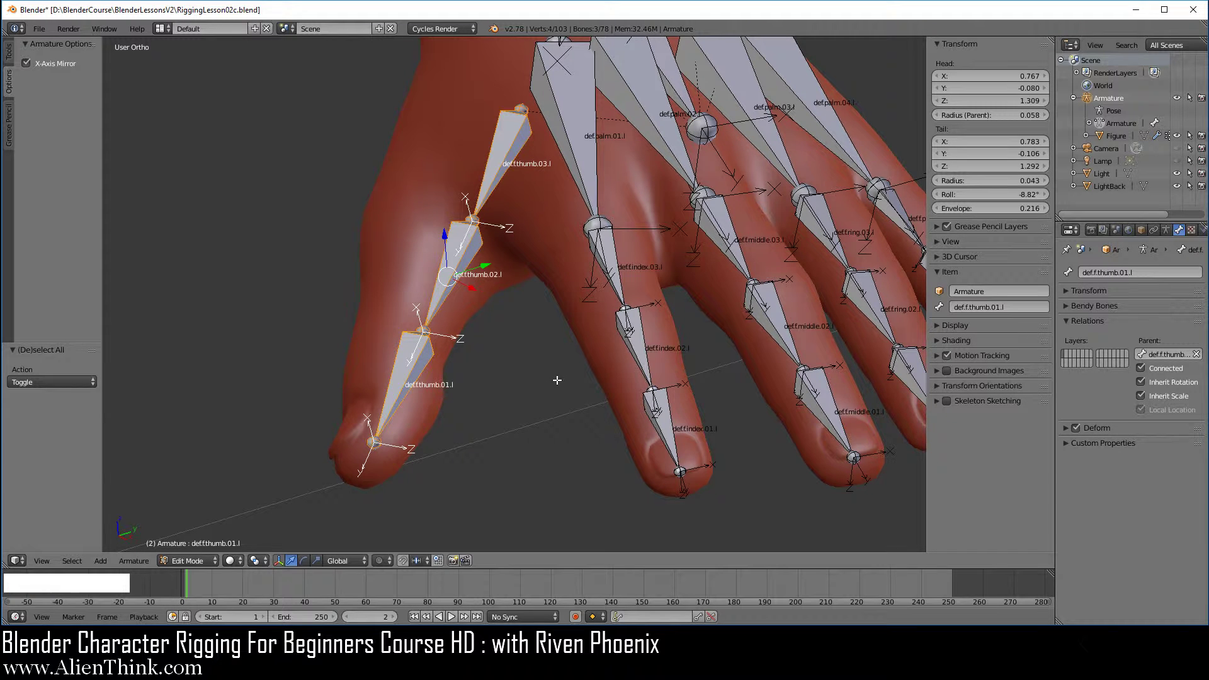
key("shift+h")
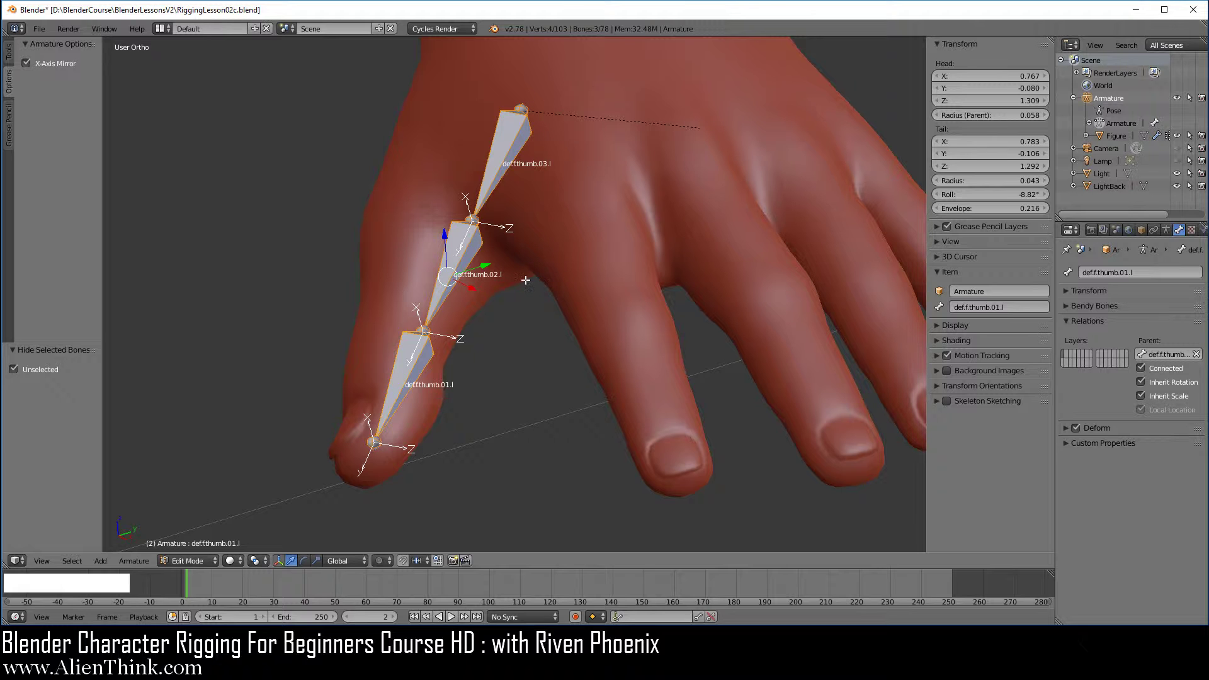
Switch the armature to Pose Mode and hide every bone except the three left thumb bones.
left_click(191, 561)
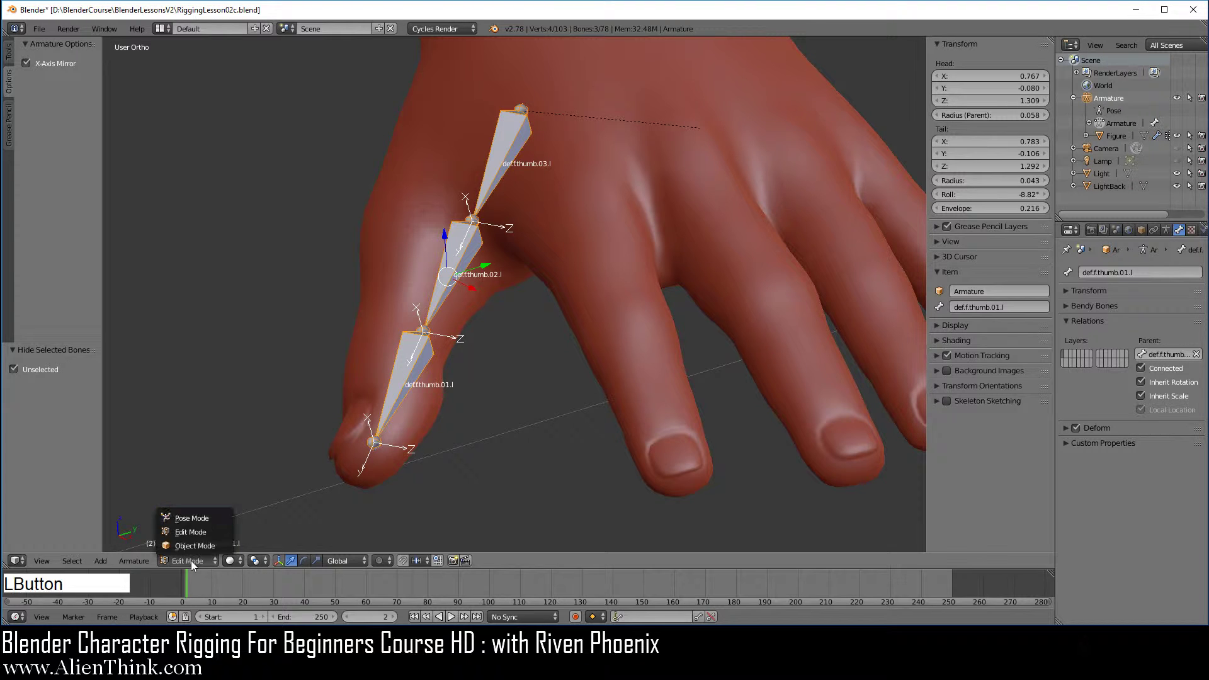
left_click(198, 514)
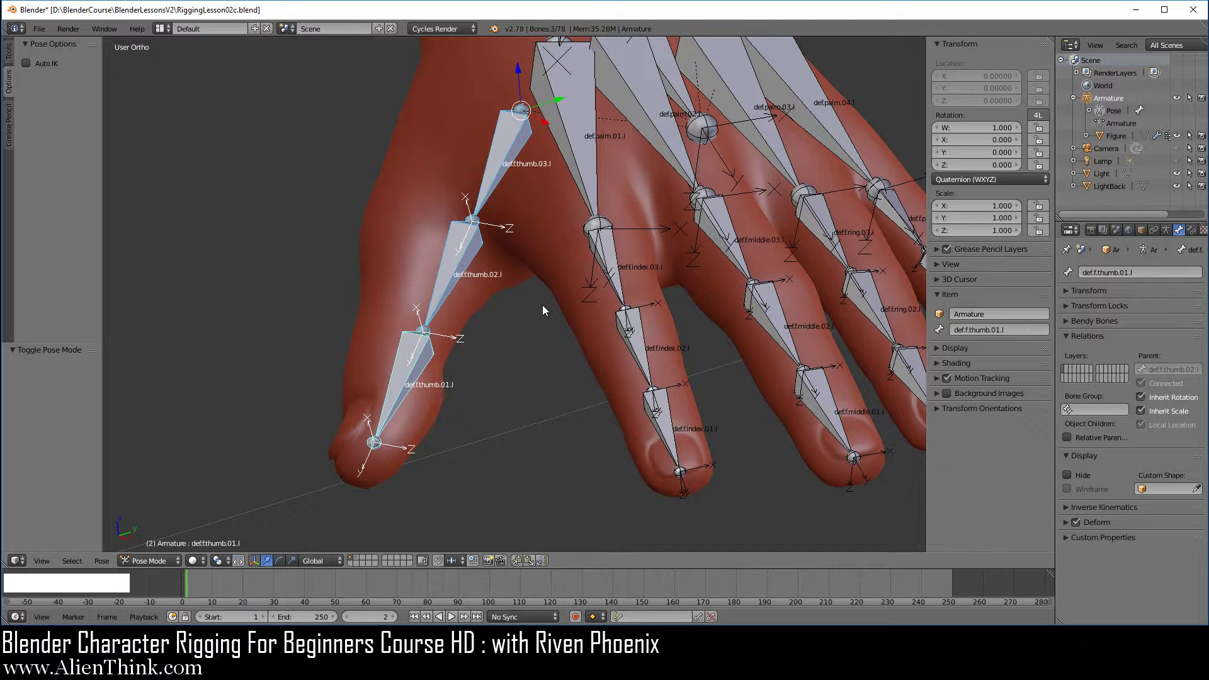
key("shift+h")
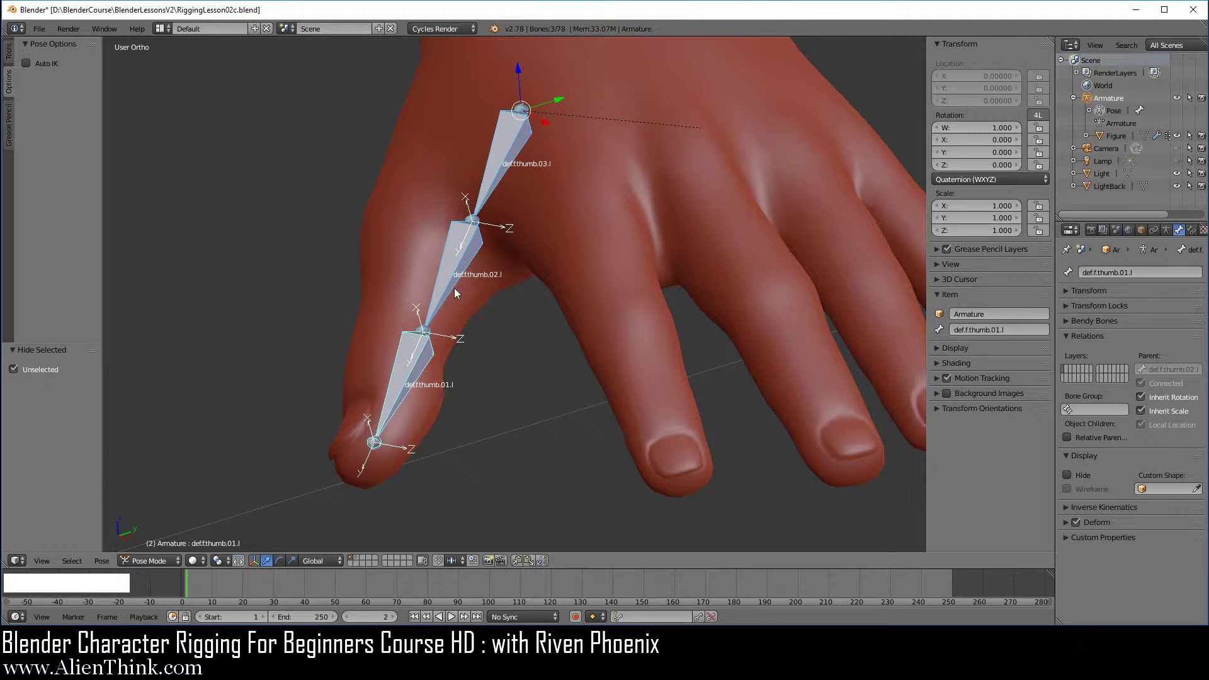
Examine the thumb bones' local axes end-on, looking from the thumb tip straight down the bone chain.
middle_click_drag(350, 249, 496, 130)
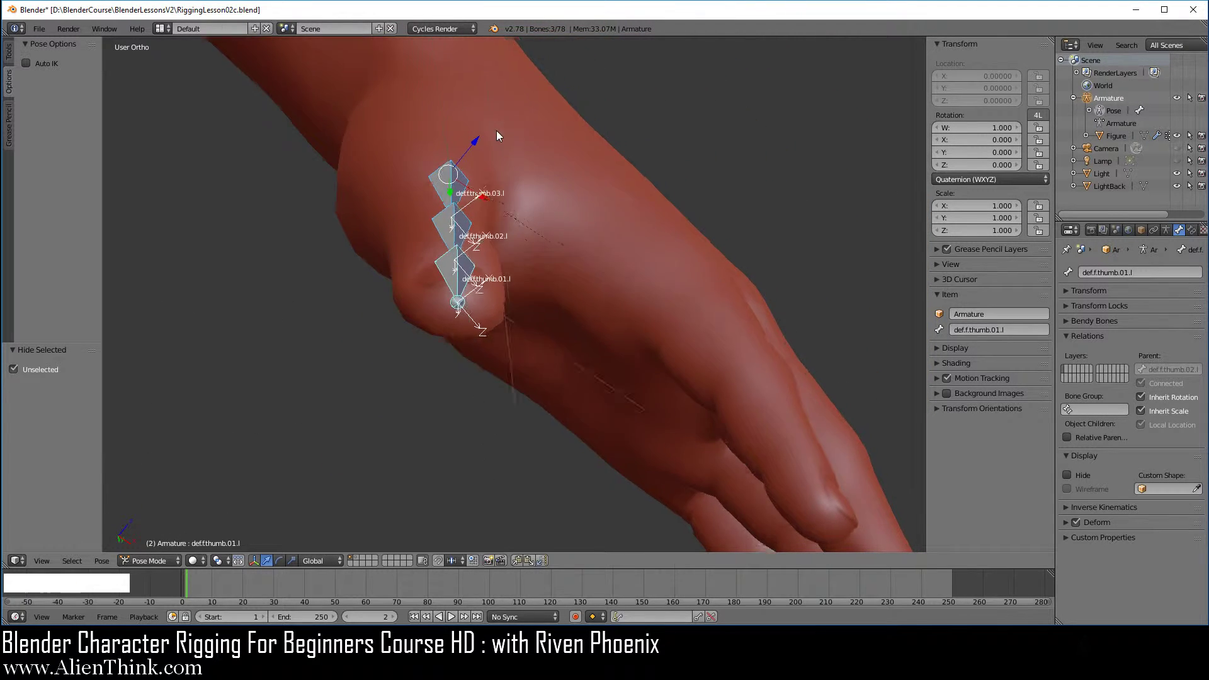
middle_click_drag(769, 301, 841, 306)
middle_click_drag(476, 328, 479, 312)
middle_click_drag(893, 360, 616, 359)
scroll(617, 360, "up", 3)
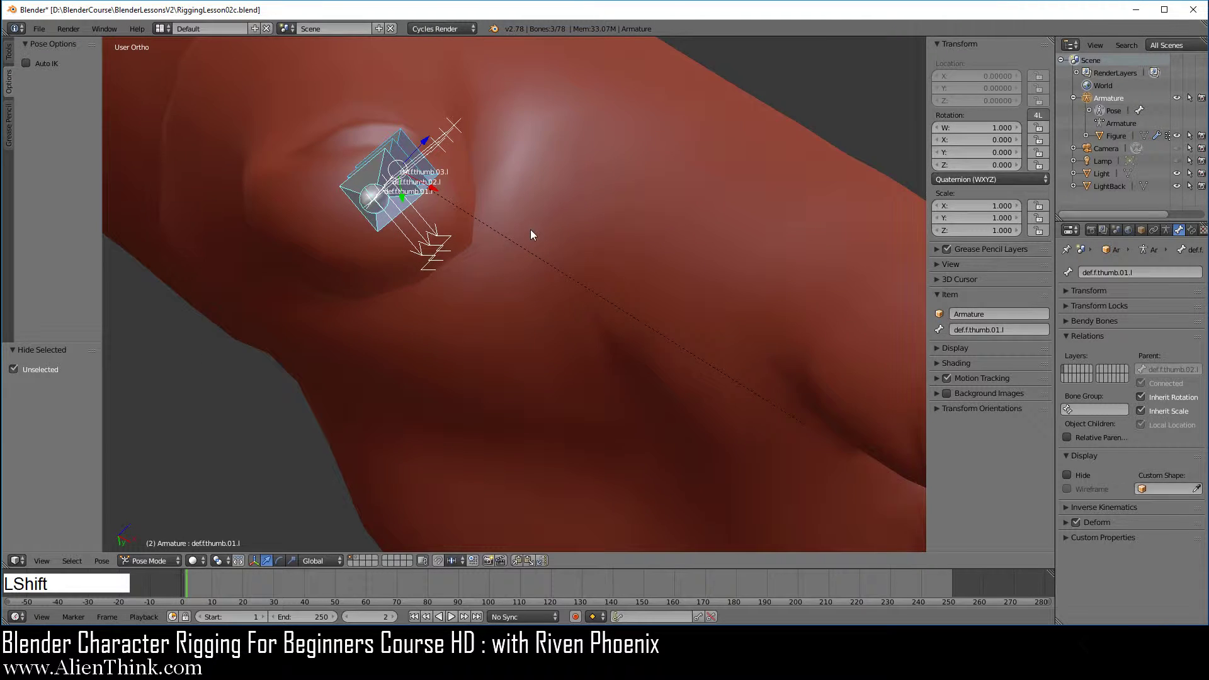
middle_click_drag(531, 230, 864, 372, "shift")
middle_click_drag(666, 312, 659, 304)
middle_click_drag(783, 325, 614, 243, "shift")
middle_click_drag(792, 280, 887, 287)
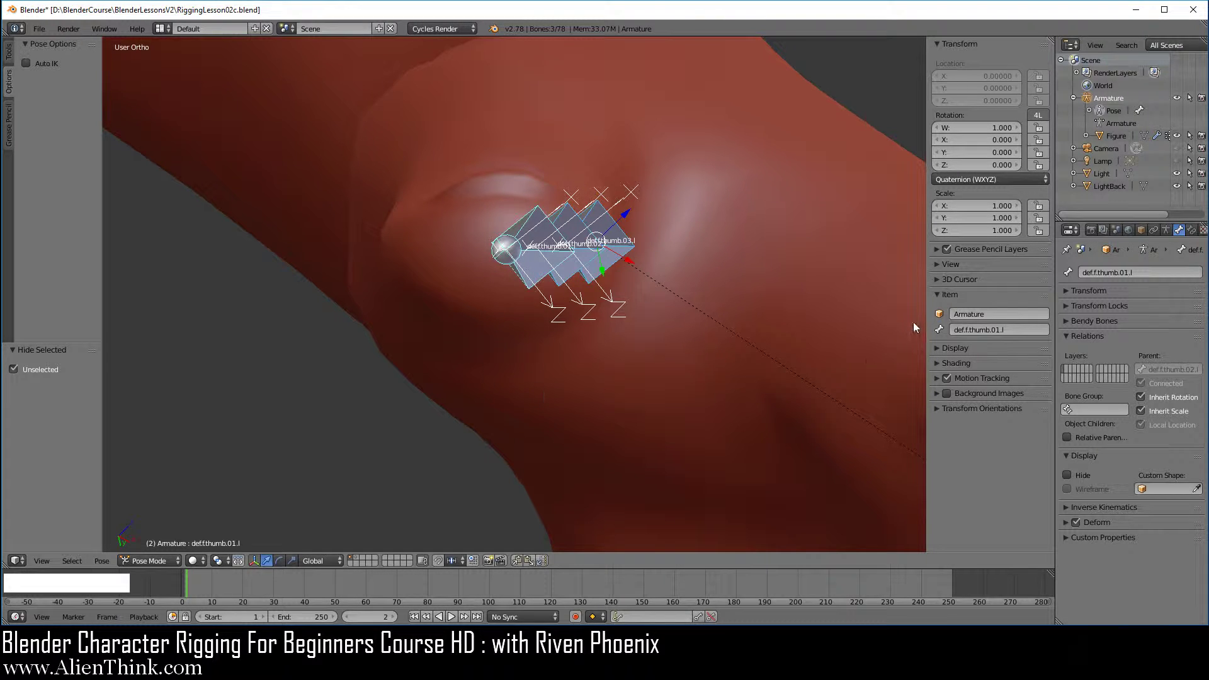
middle_click_drag(914, 323, 862, 317)
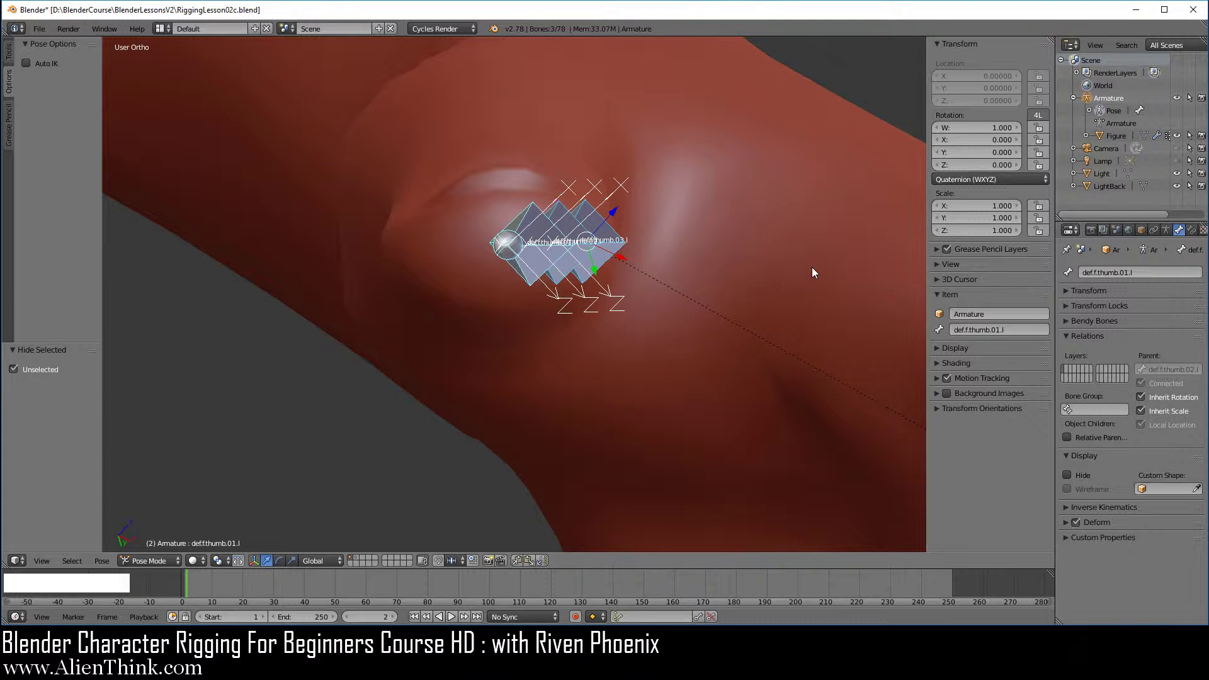
middle_click_drag(810, 269, 821, 267)
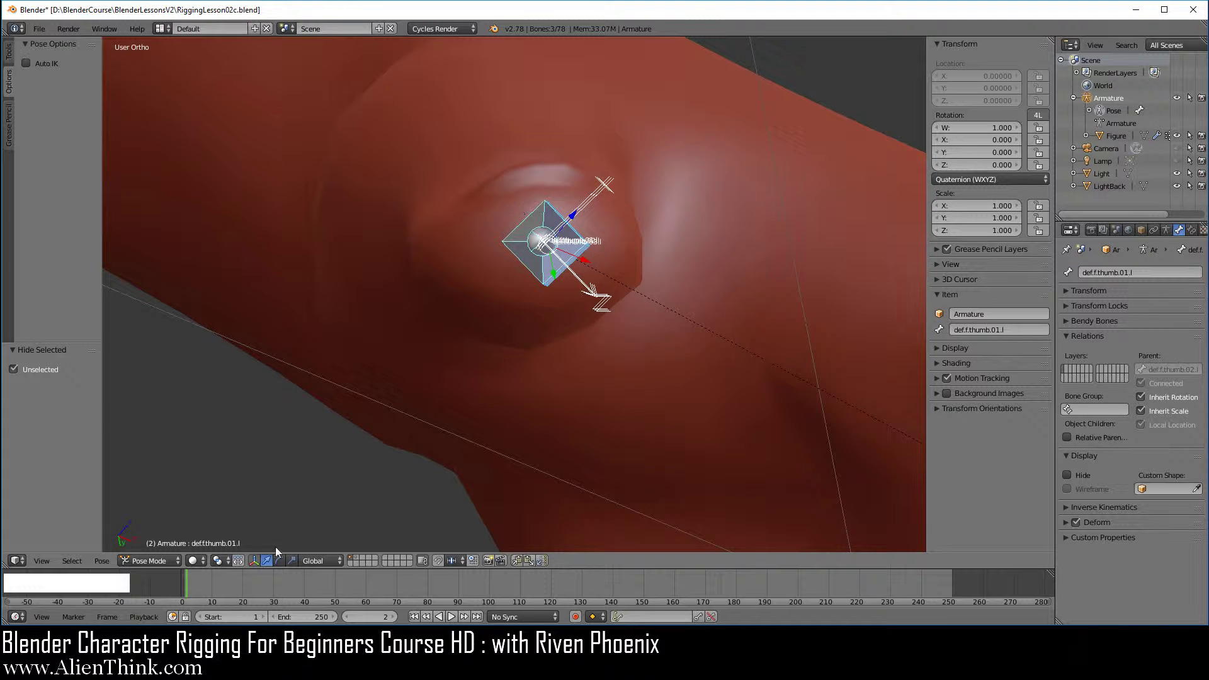
Return to Edit Mode and roll the three thumb bones by about 86 degrees, viewed end-on from the tip.
left_click(158, 560)
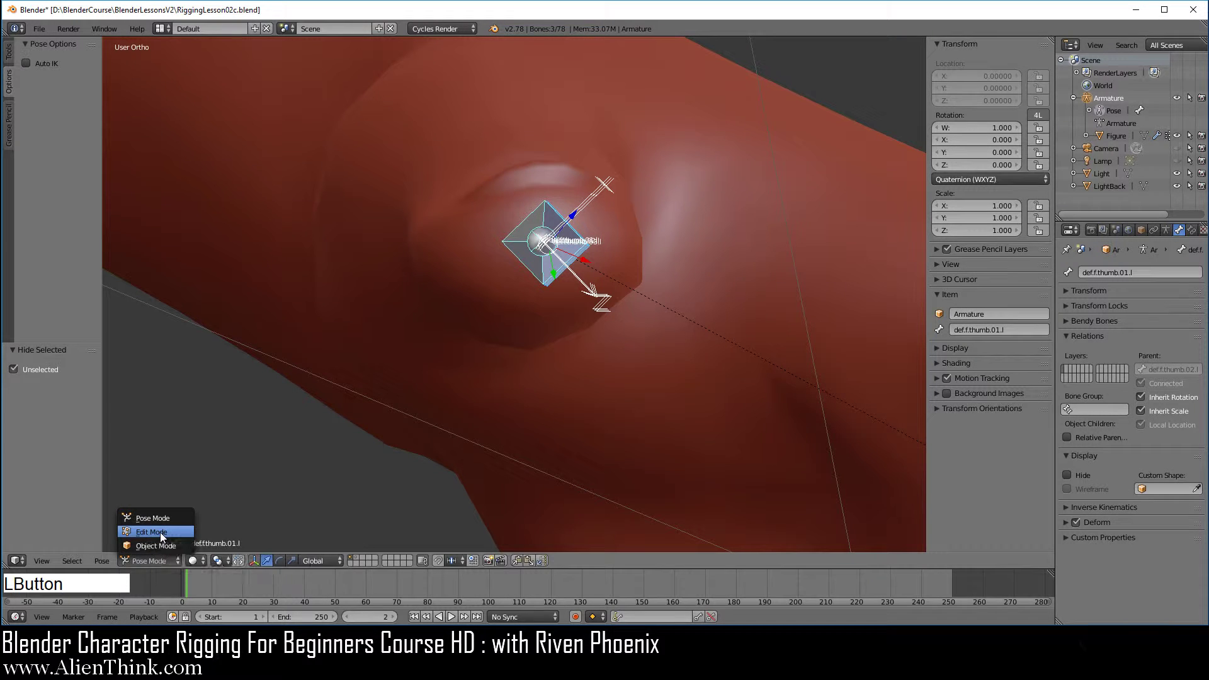
left_click(160, 531)
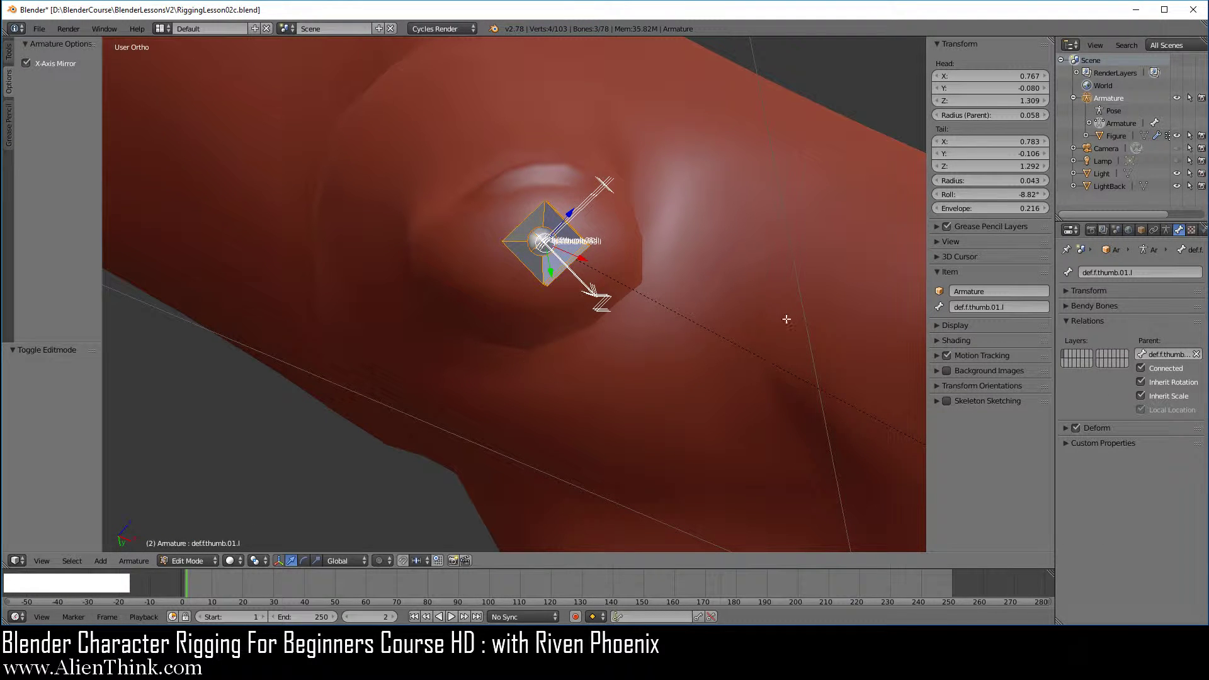
key("ctrl")
key("ctrl+r")
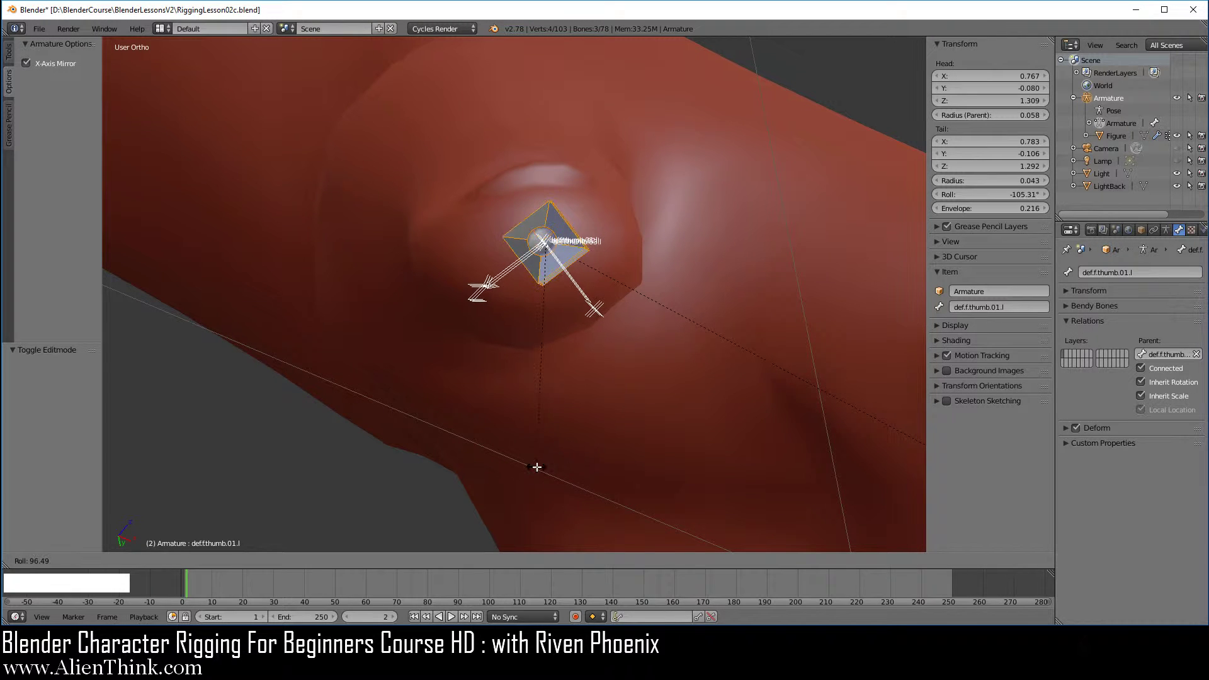
left_click(578, 460)
Check the rolled thumb bones' axes from the right, from the front and facing the thumb.
scroll(555, 294, "down", 5)
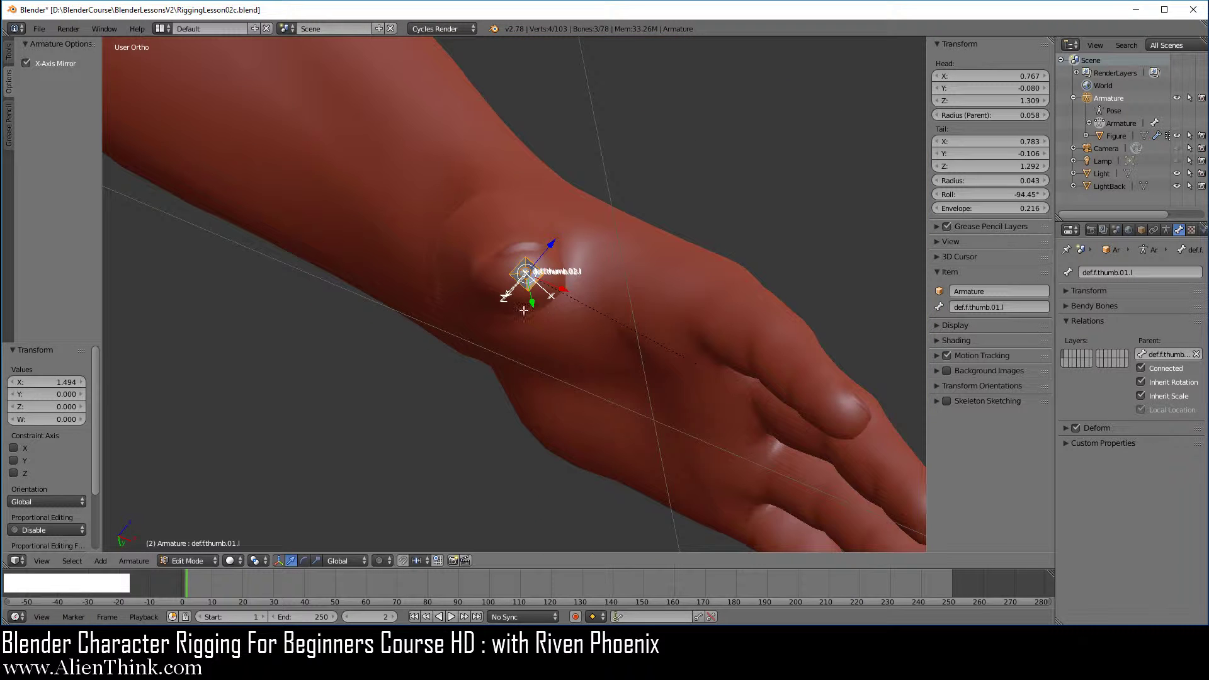
middle_click_drag(416, 186, 397, 205)
key("KP_3")
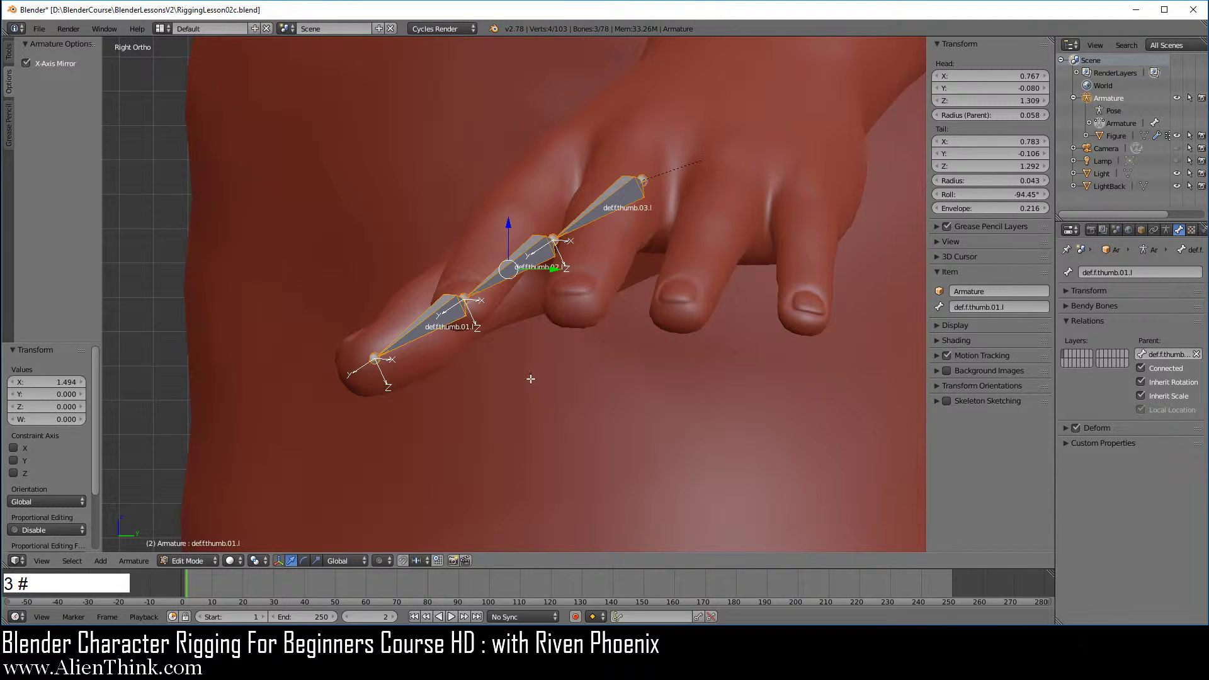
key("KP_1")
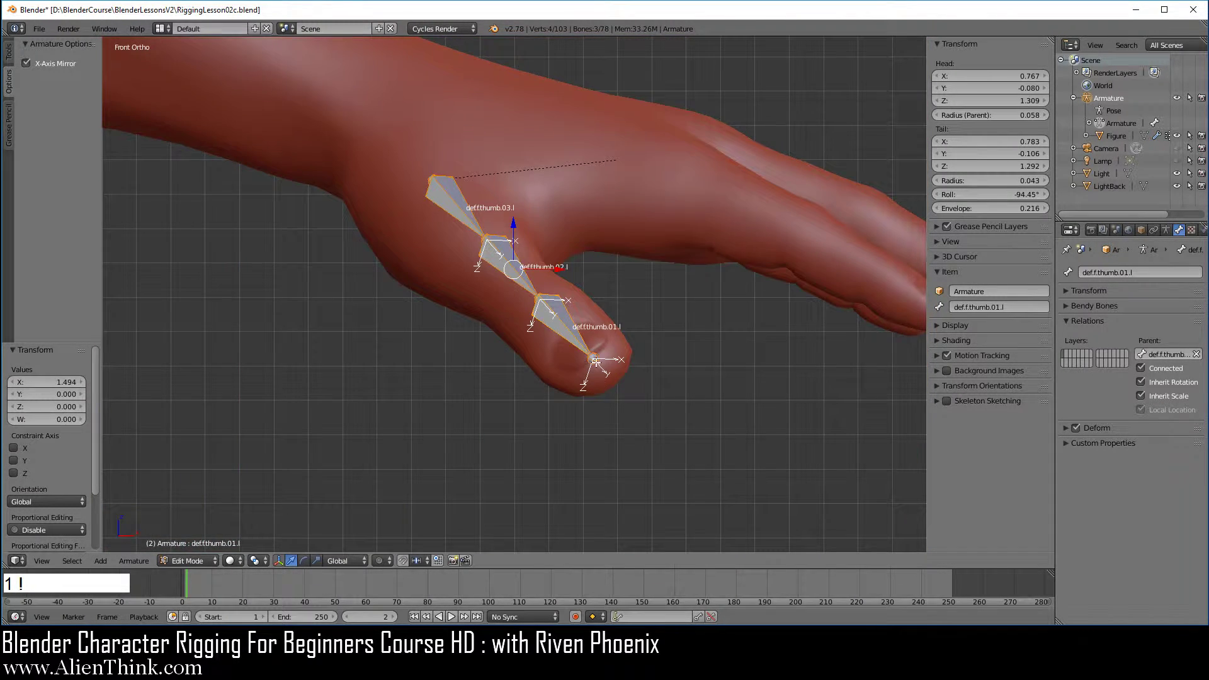
middle_click_drag(584, 392, 548, 237)
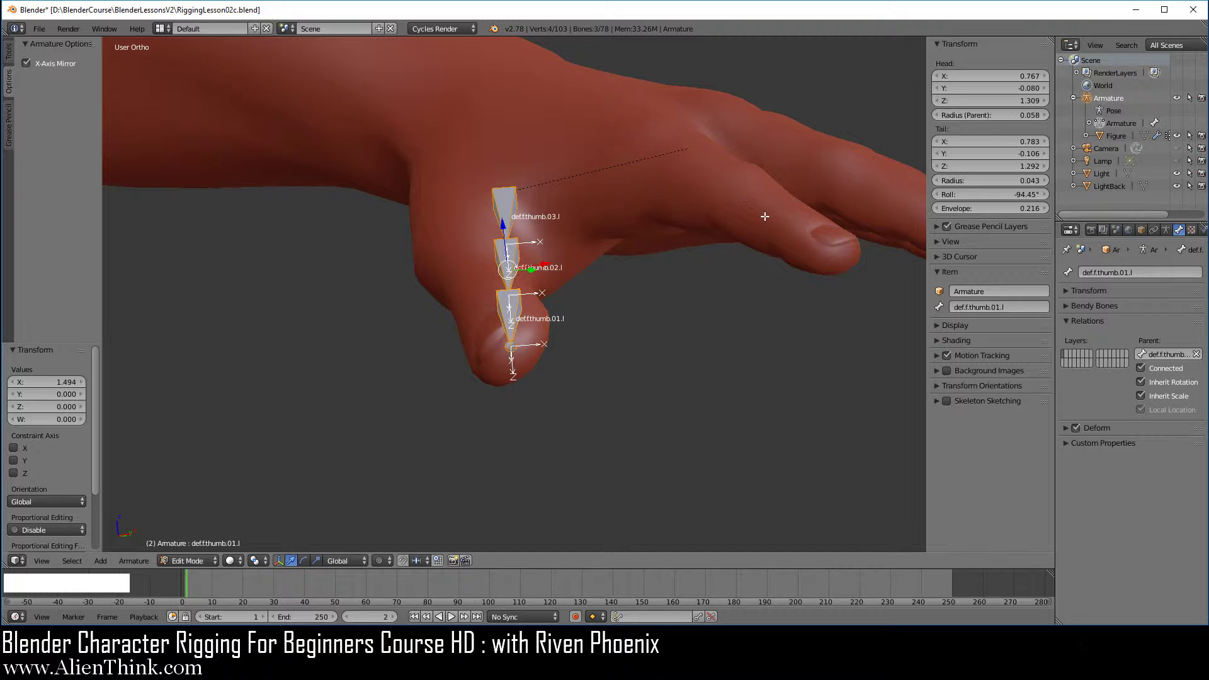
Reveal all hidden bones and compare the thumb bones' axes with the hand and finger bones, including end-on from the thumb tip.
key("alt+h")
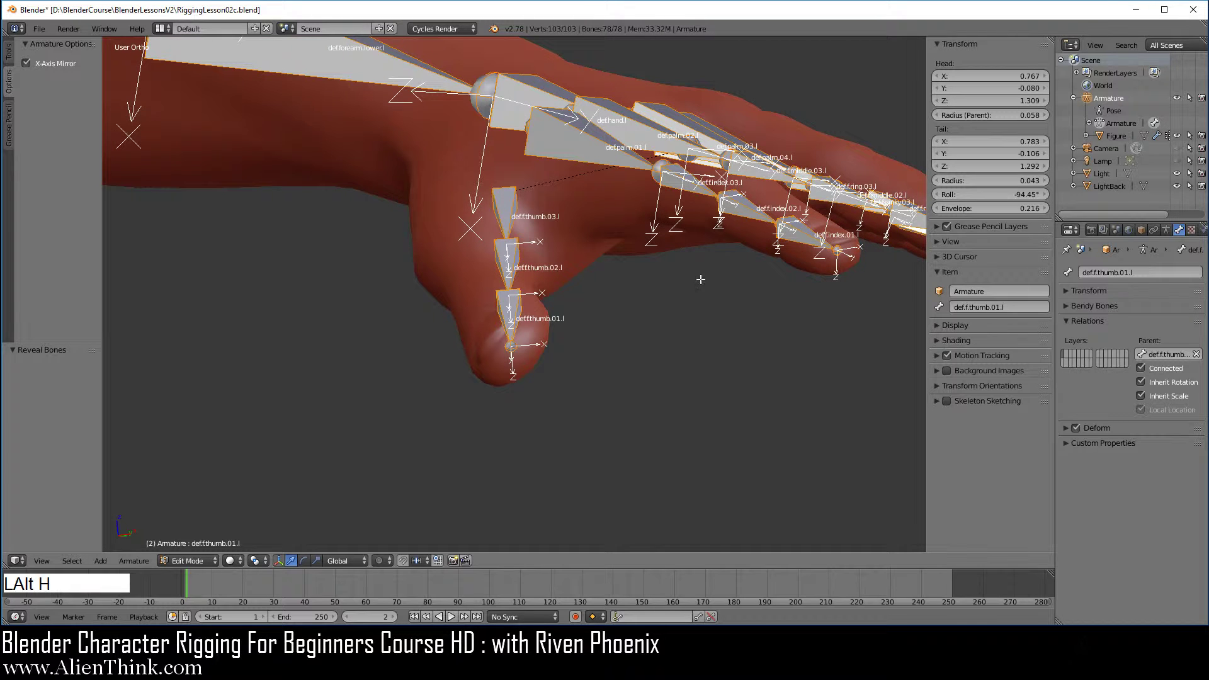
middle_click_drag(685, 315, 657, 322)
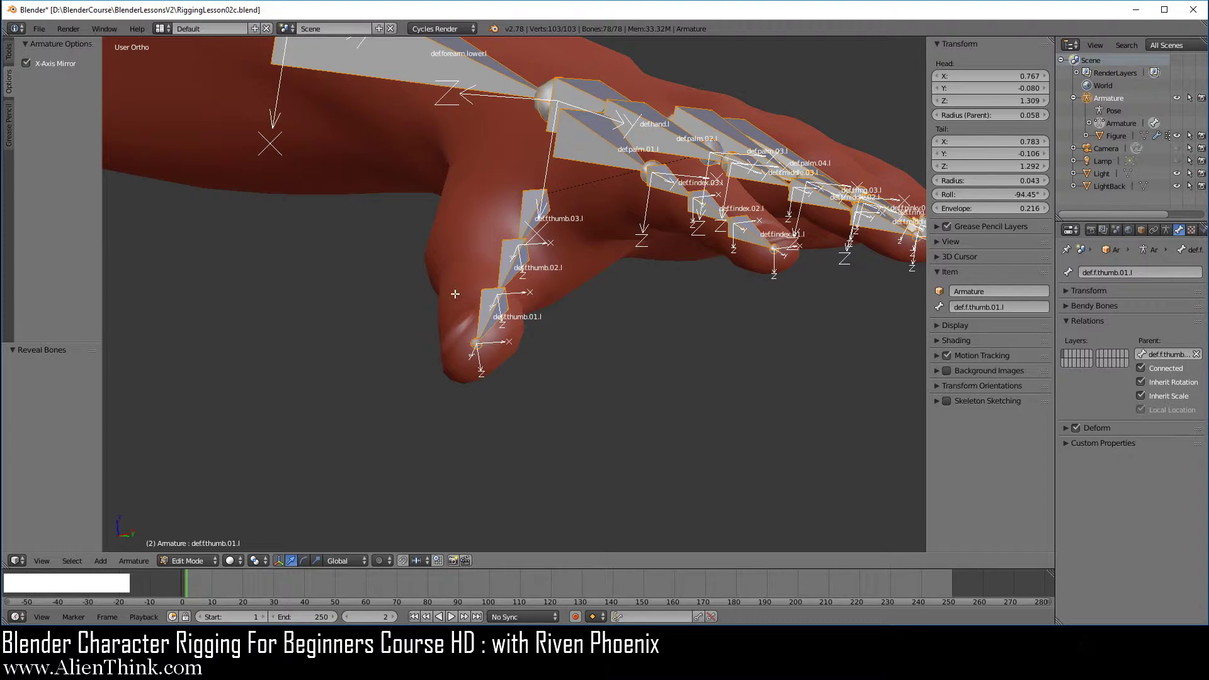
middle_click_drag(455, 294, 796, 353)
scroll(410, 368, "up", 4)
scroll(802, 351, "up", 2)
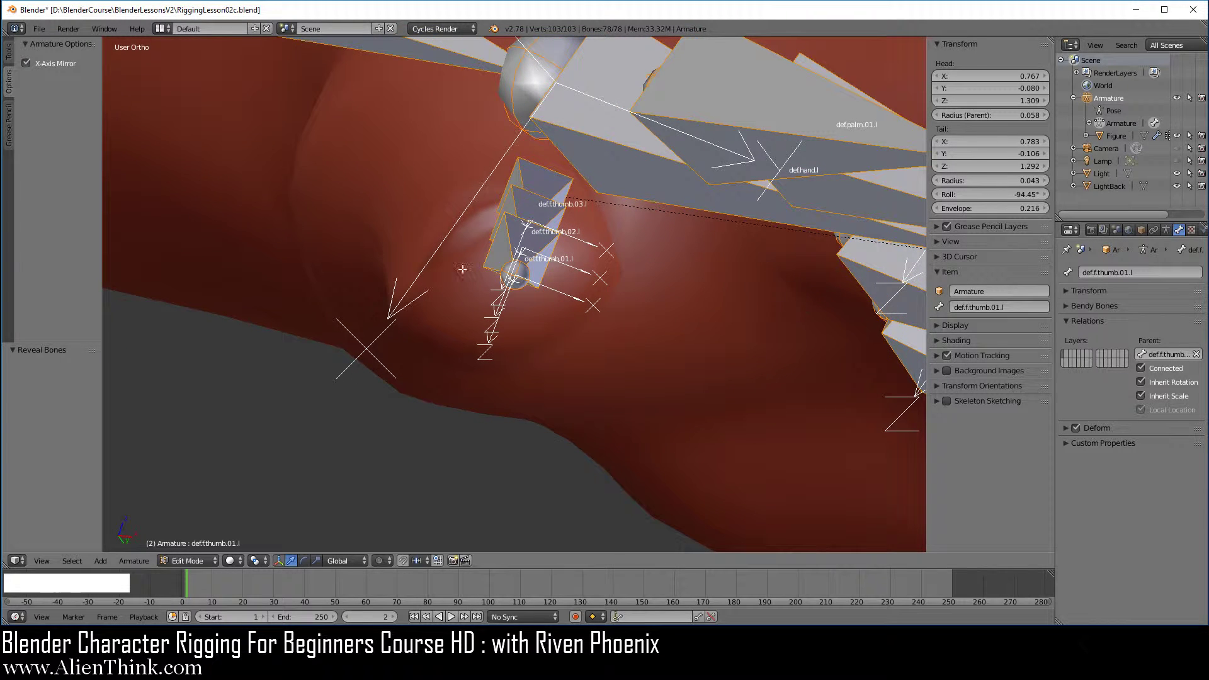
scroll(542, 276, "down", 3)
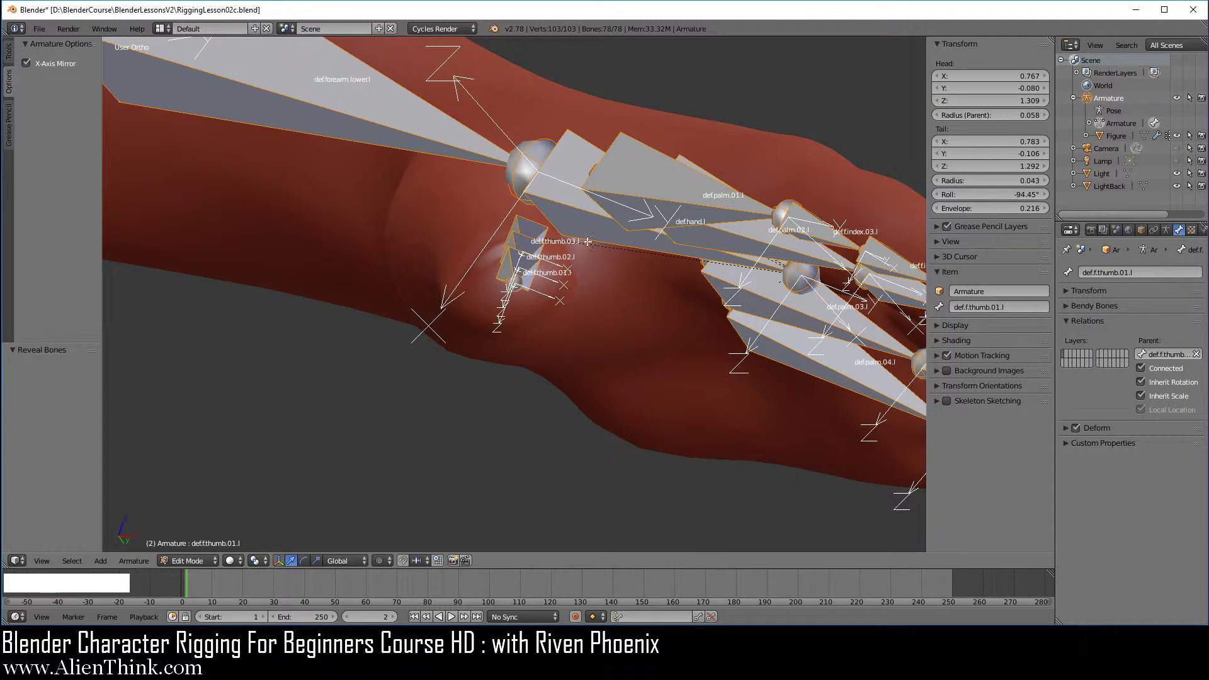
scroll(504, 280, "up", 3)
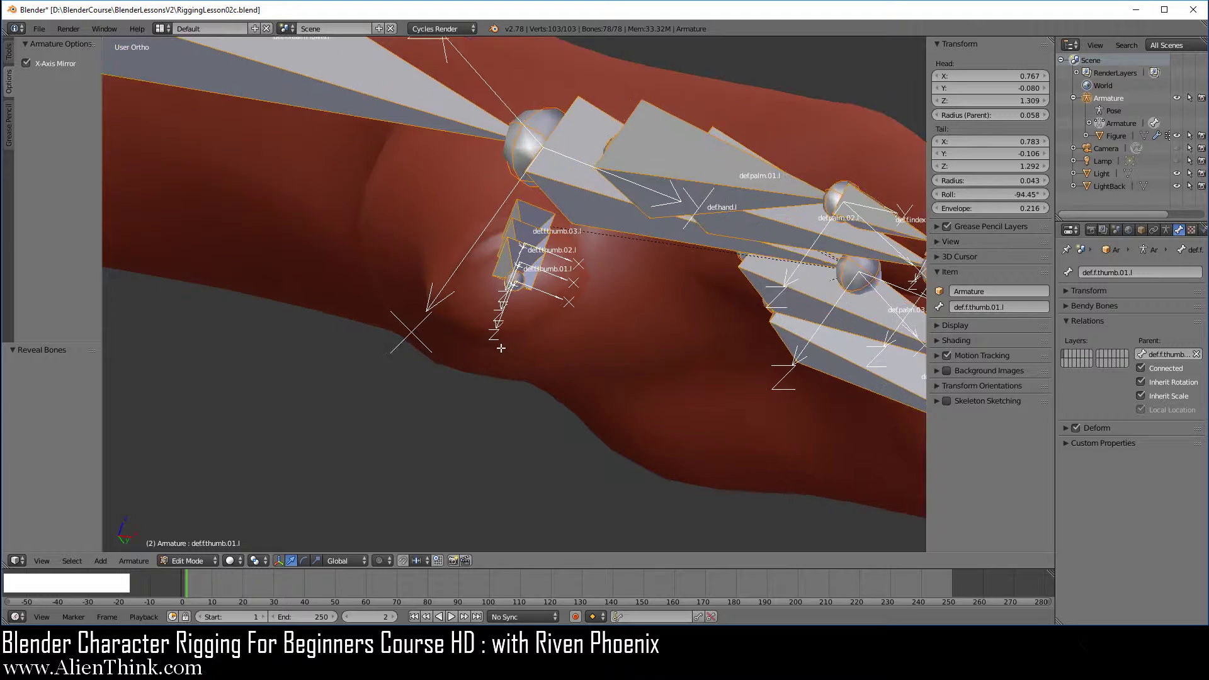
middle_click_drag(325, 365, 319, 329)
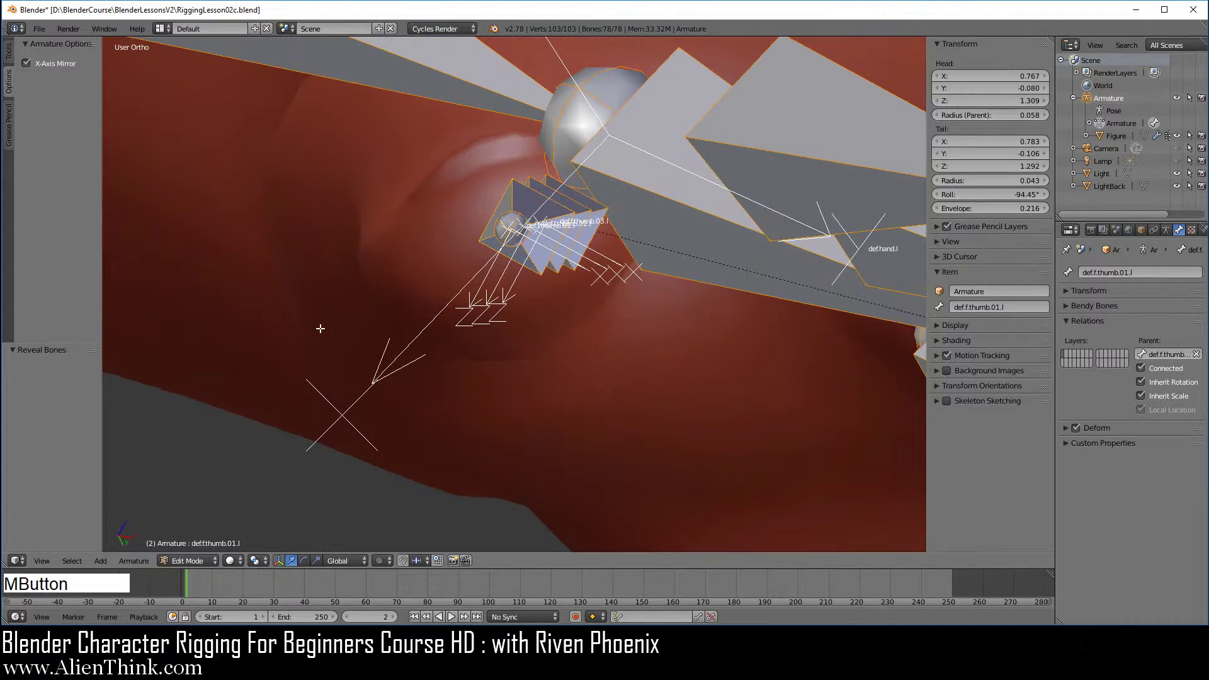
middle_click_drag(779, 305, 476, 158)
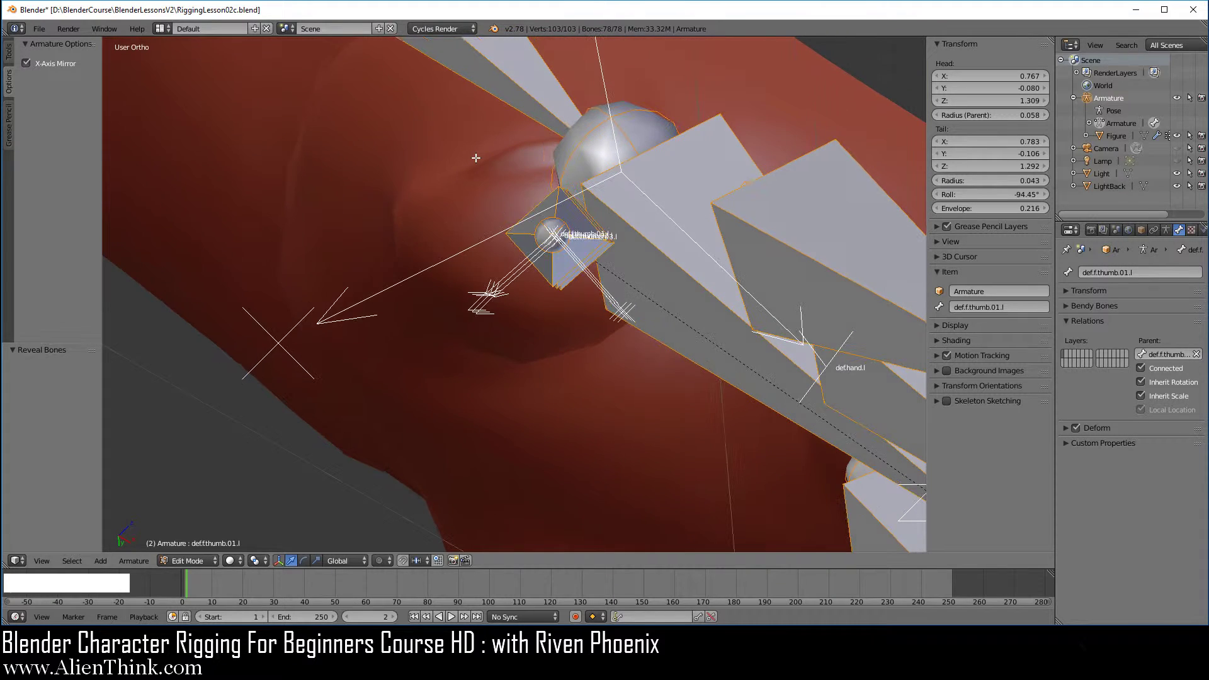
middle_click_drag(495, 276, 531, 227)
Isolate the three left thumb bones again by hiding all other bones, and view them end-on from the tip.
right_click(562, 238)
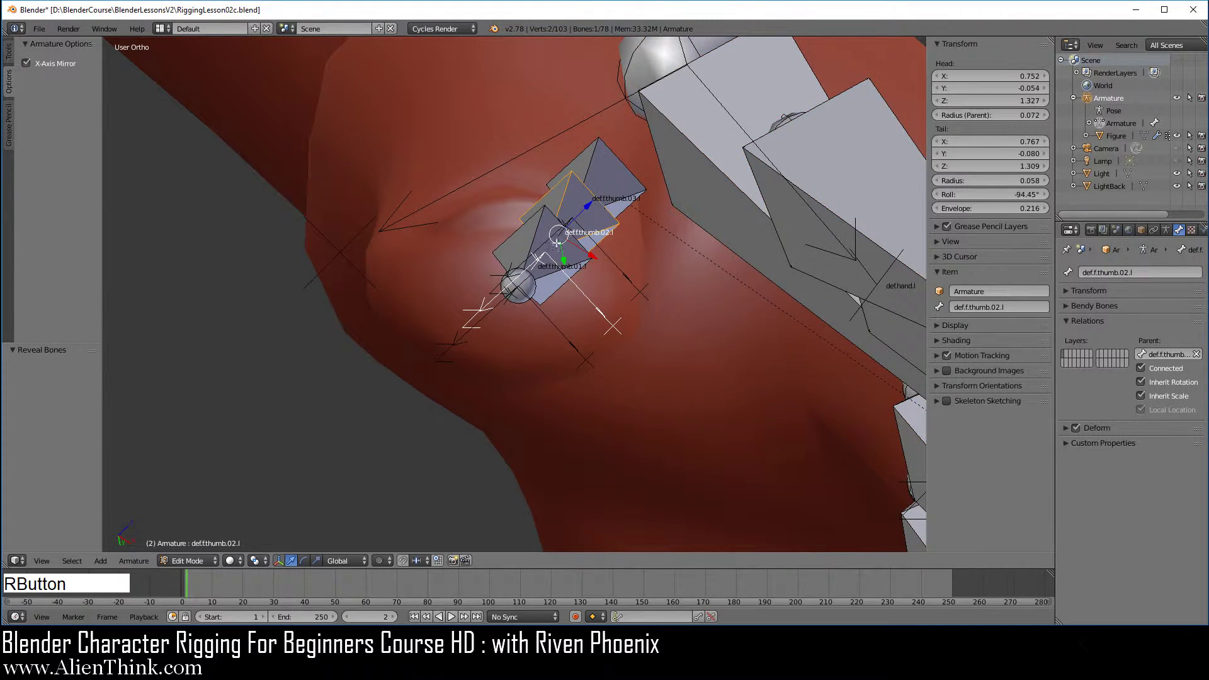
right_click(545, 250)
middle_click_drag(607, 279, 525, 350)
right_click(525, 350)
right_click(579, 239, "shift")
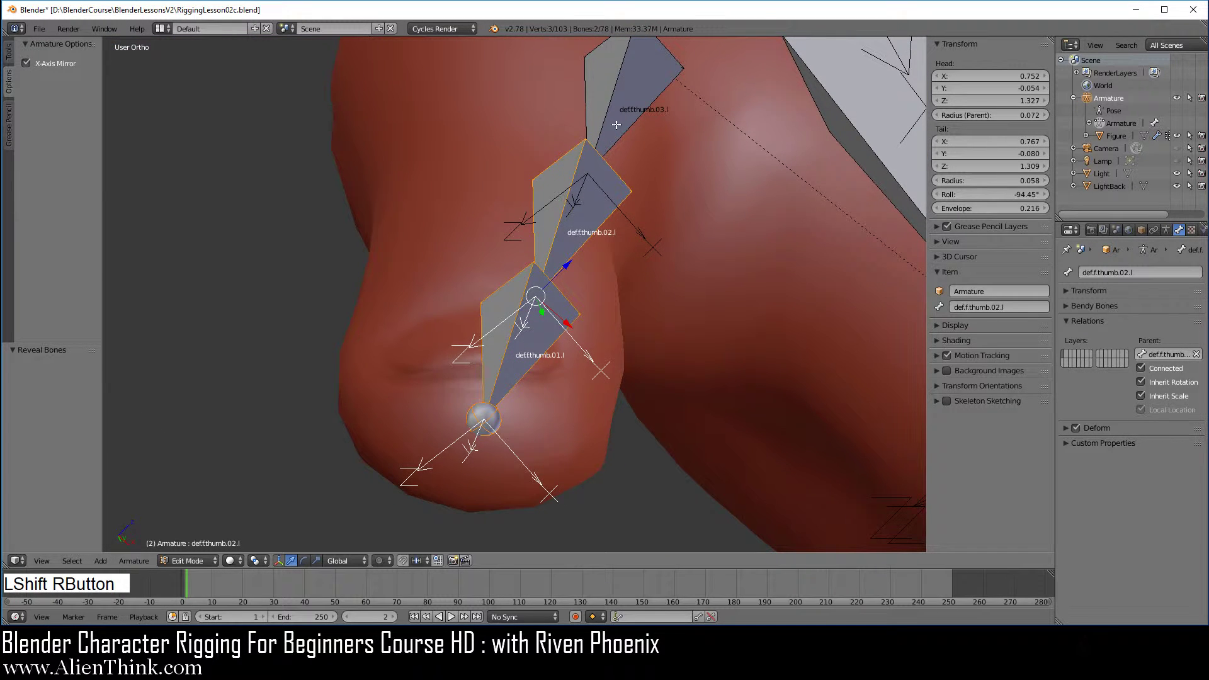
right_click(621, 94, "shift")
key("shift+h")
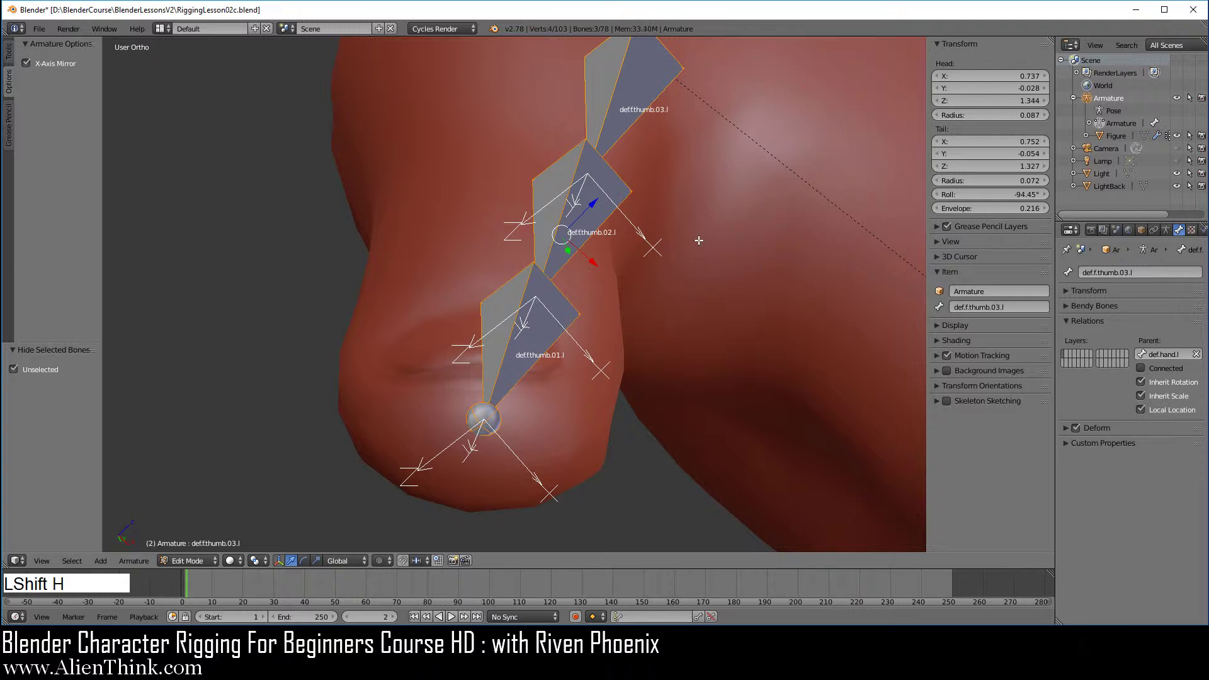
middle_click_drag(446, 232, 470, 167)
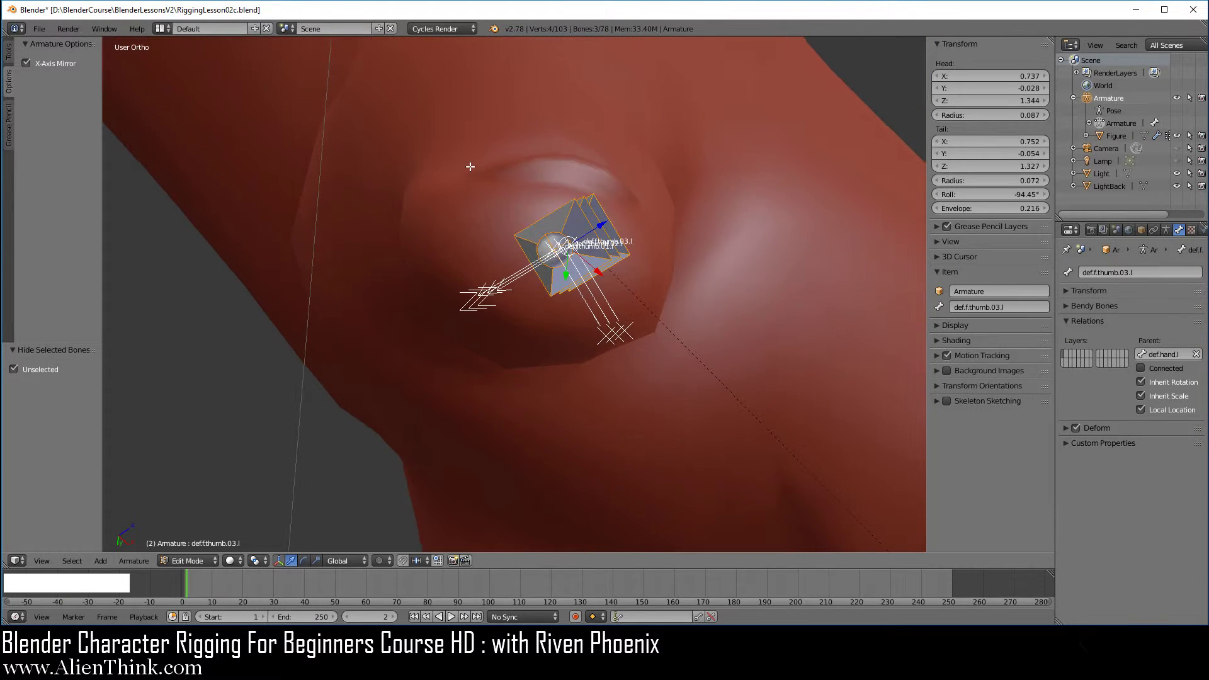
middle_click_drag(837, 279, 575, 252)
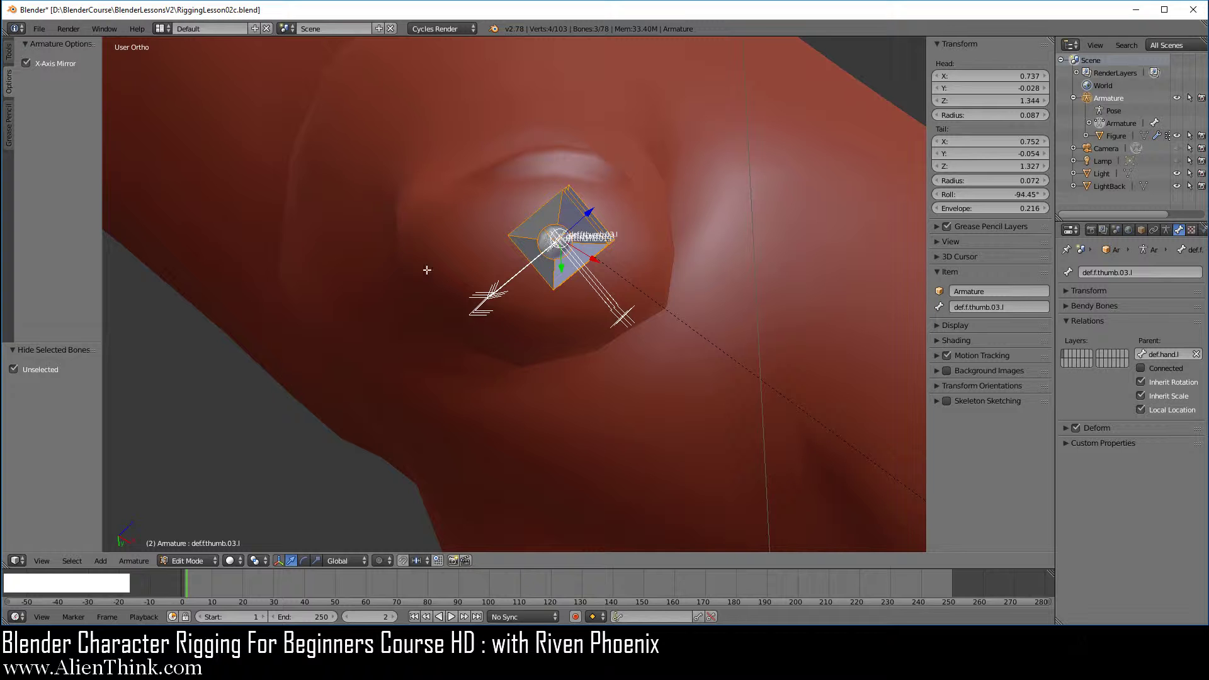
Check the three left thumb bones' axes from the right and around the thumb tip, including against the whole hand.
middle_click_drag(204, 175, 225, 278)
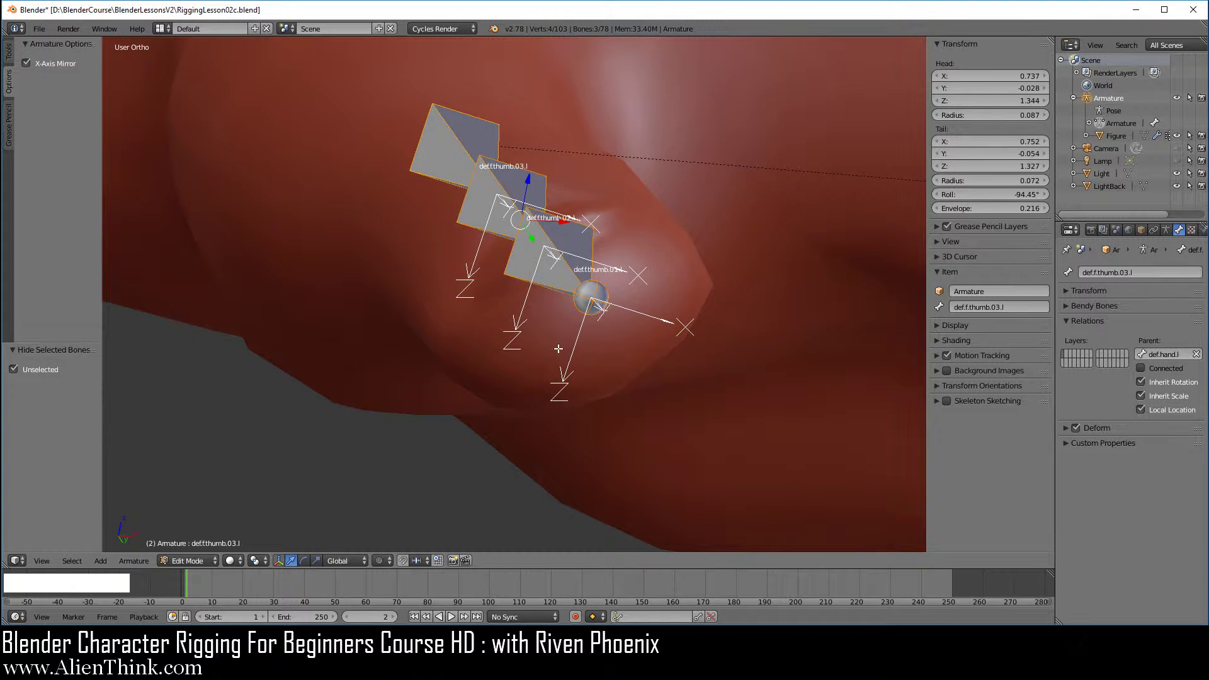
key("KP_3")
middle_click_drag(545, 366, 620, 168, "shift")
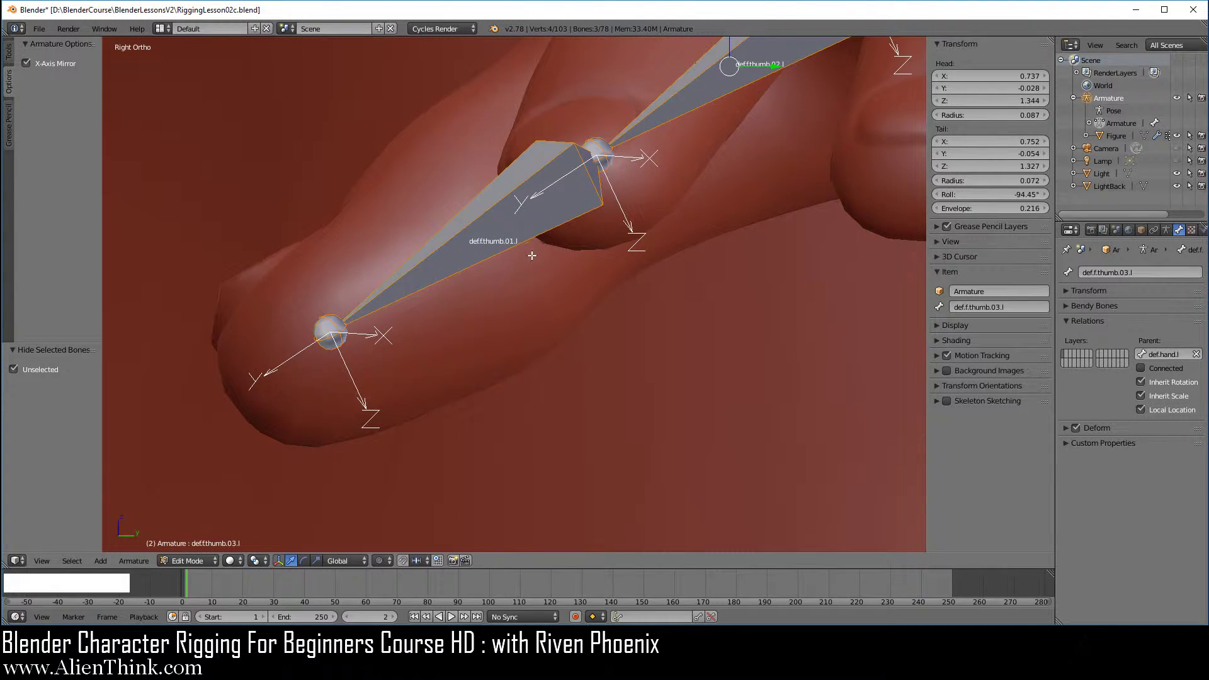
middle_click_drag(561, 241, 605, 307)
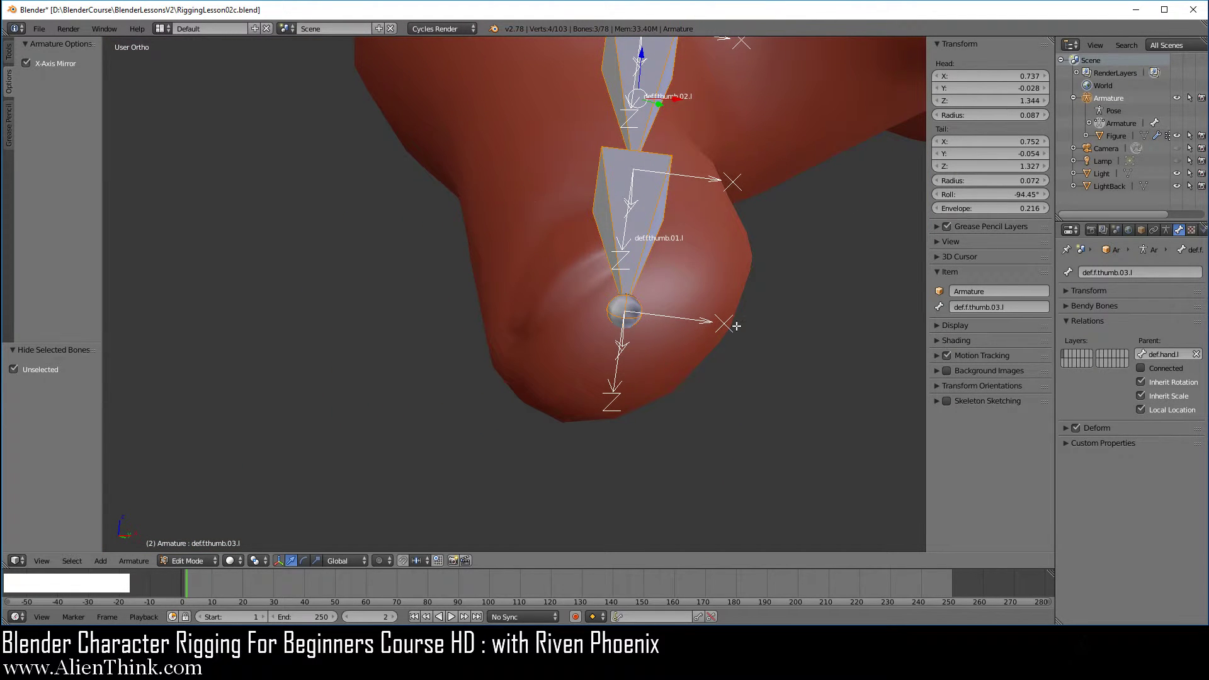
scroll(604, 308, "down", 3)
middle_click_drag(580, 257, 497, 305, "shift")
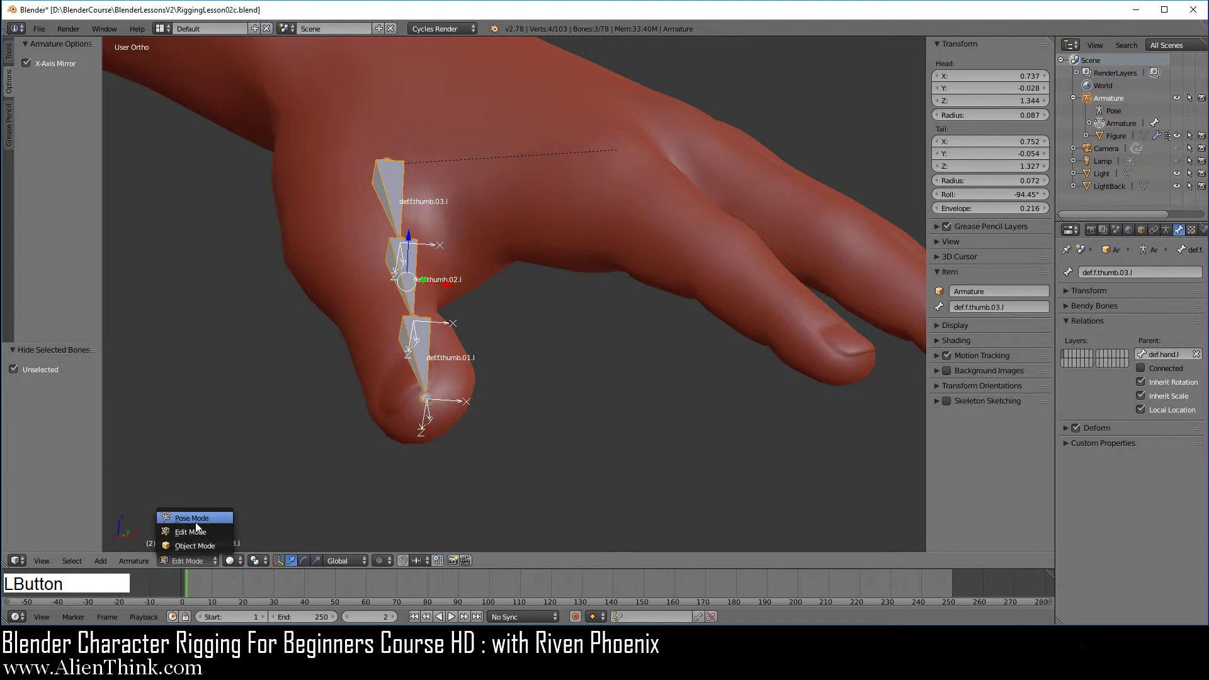
Switch to Pose Mode and test-bend the left thumb's tip bone about its local X axis, cancelling the rotation.
left_click(195, 520)
right_click(420, 352)
middle_click_drag(419, 357, 550, 334)
key("r")
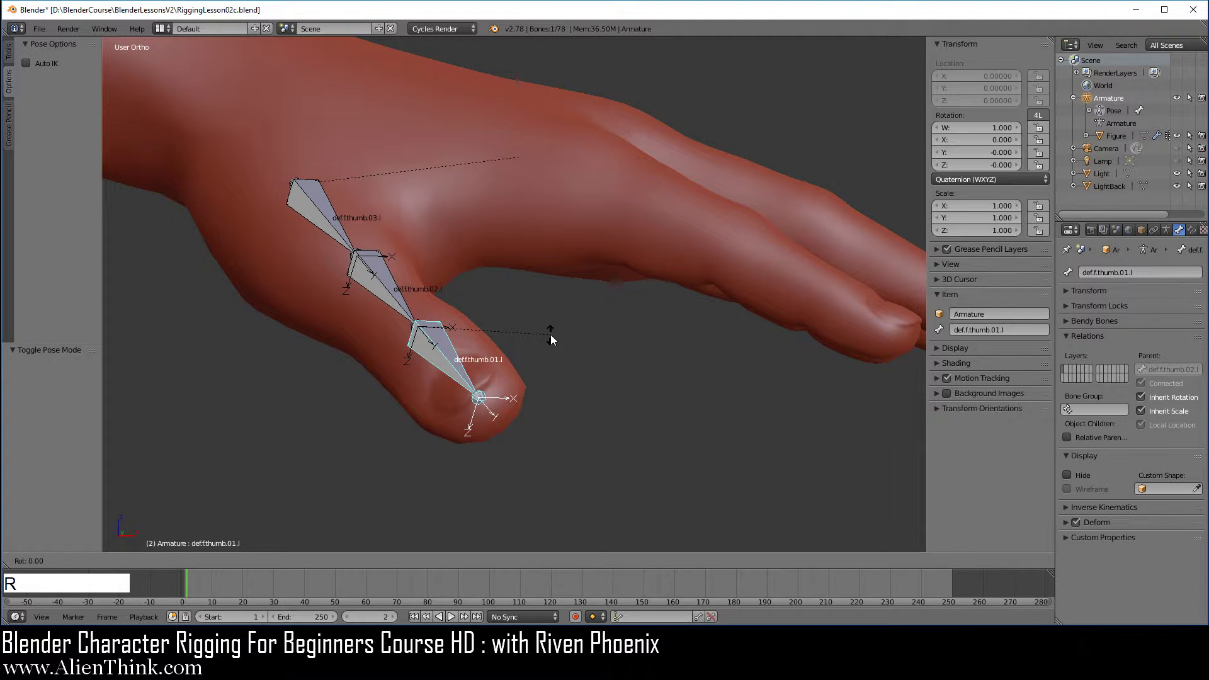
key("x")
key("x")
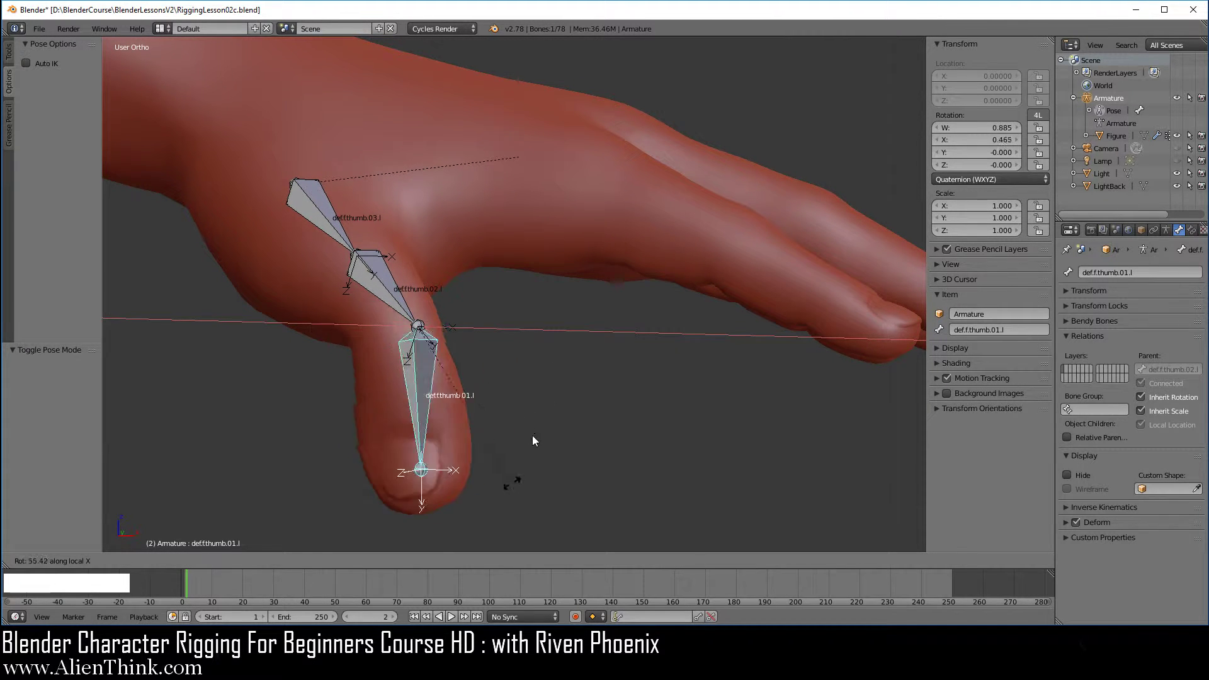
right_click(532, 437)
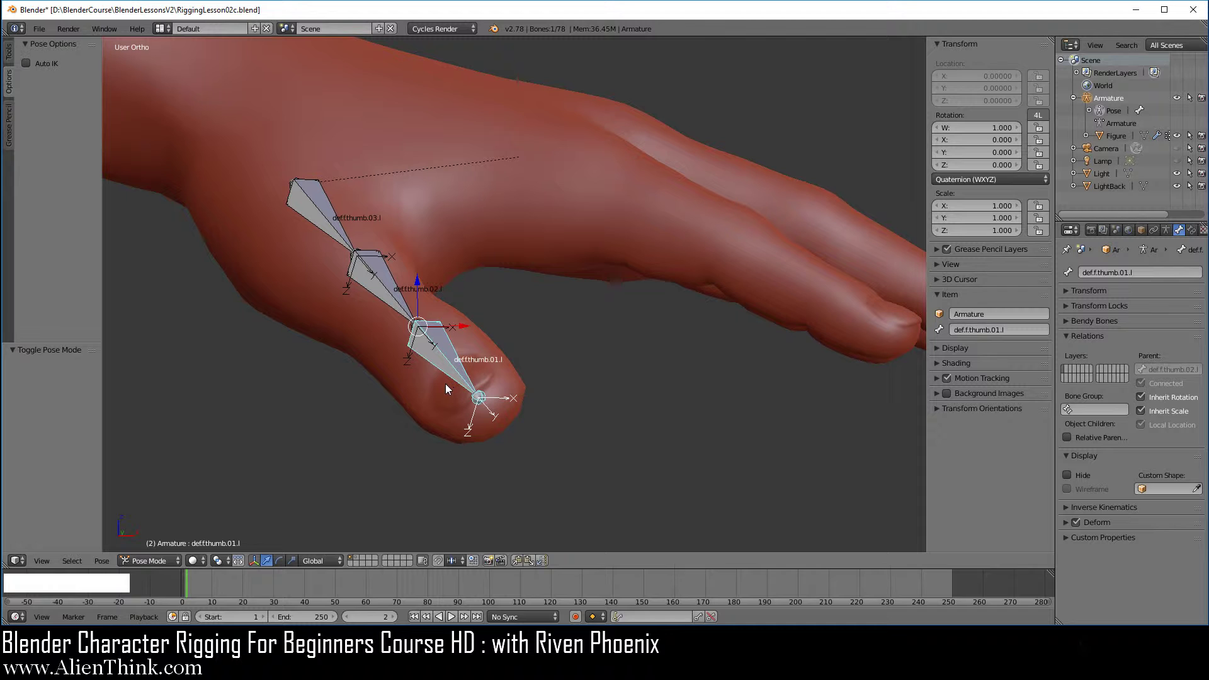
Try a free trackball rotation of the left thumb's tip bone, cancel it, and view the thumb's rest position.
key("r")
key("r")
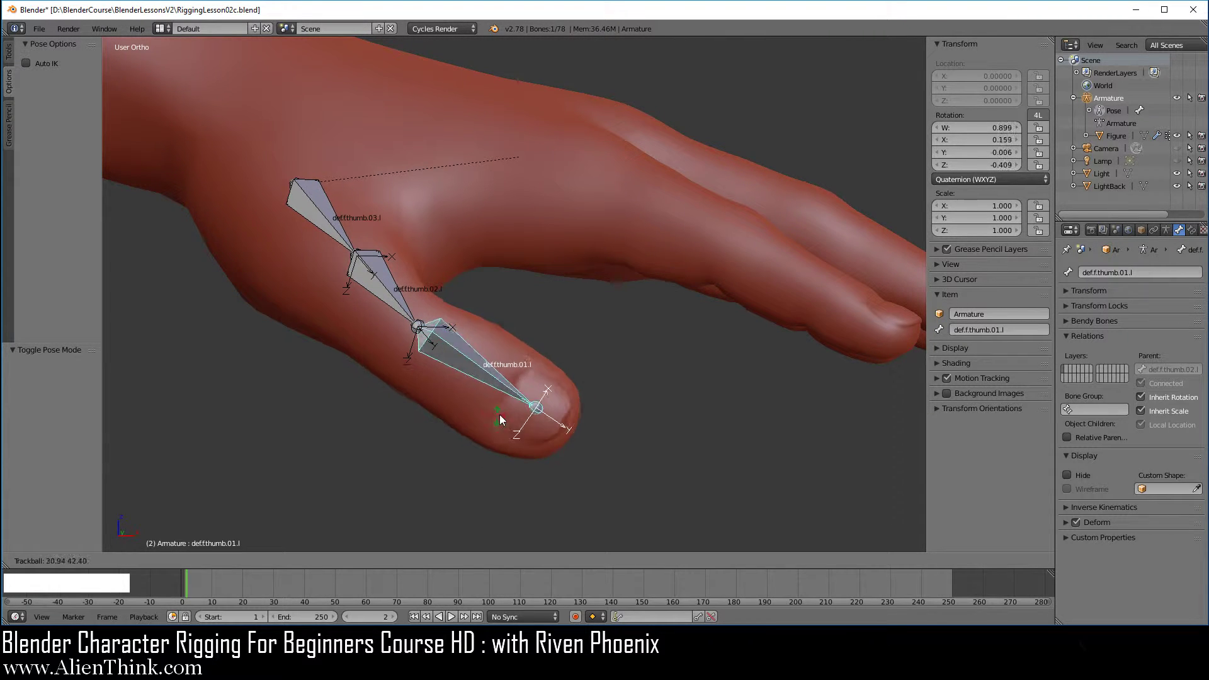
right_click(500, 417)
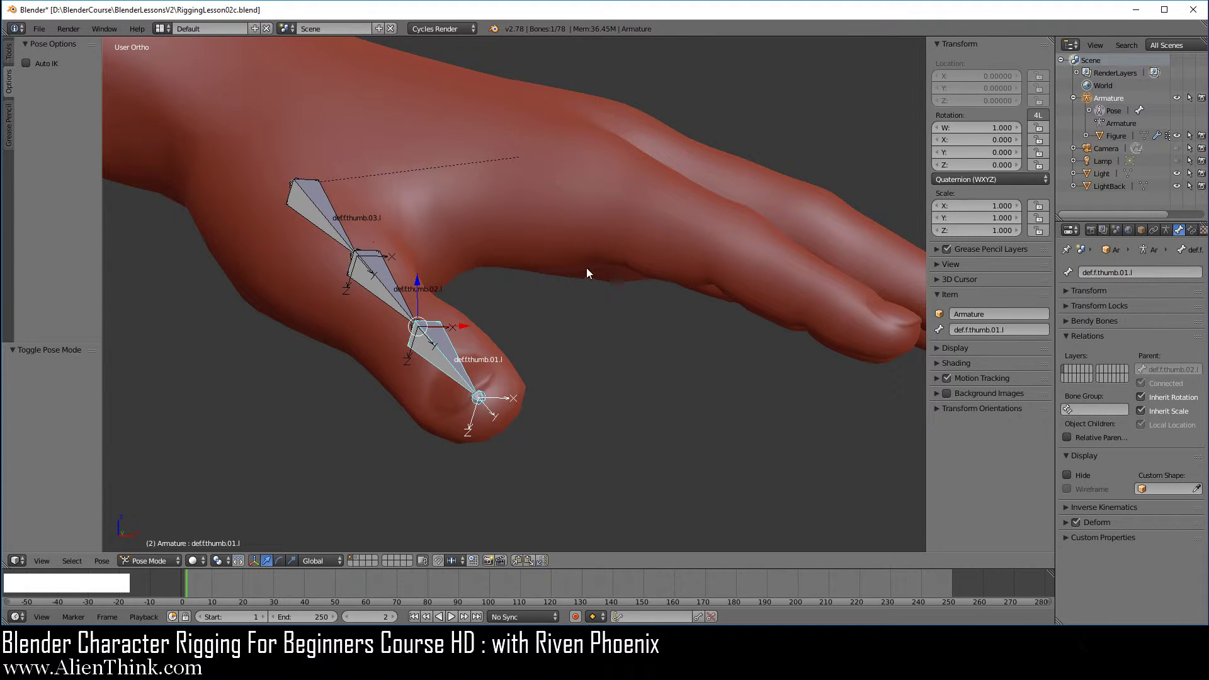
middle_click_drag(587, 267, 529, 301)
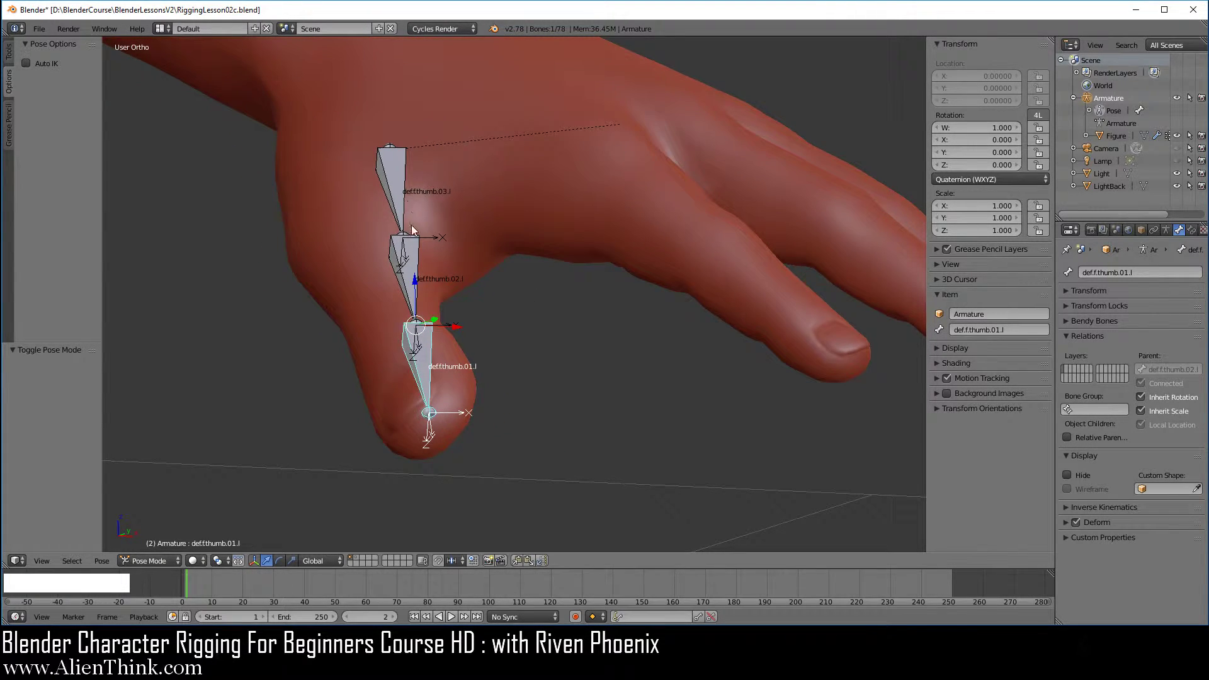
middle_click_drag(638, 307, 636, 323)
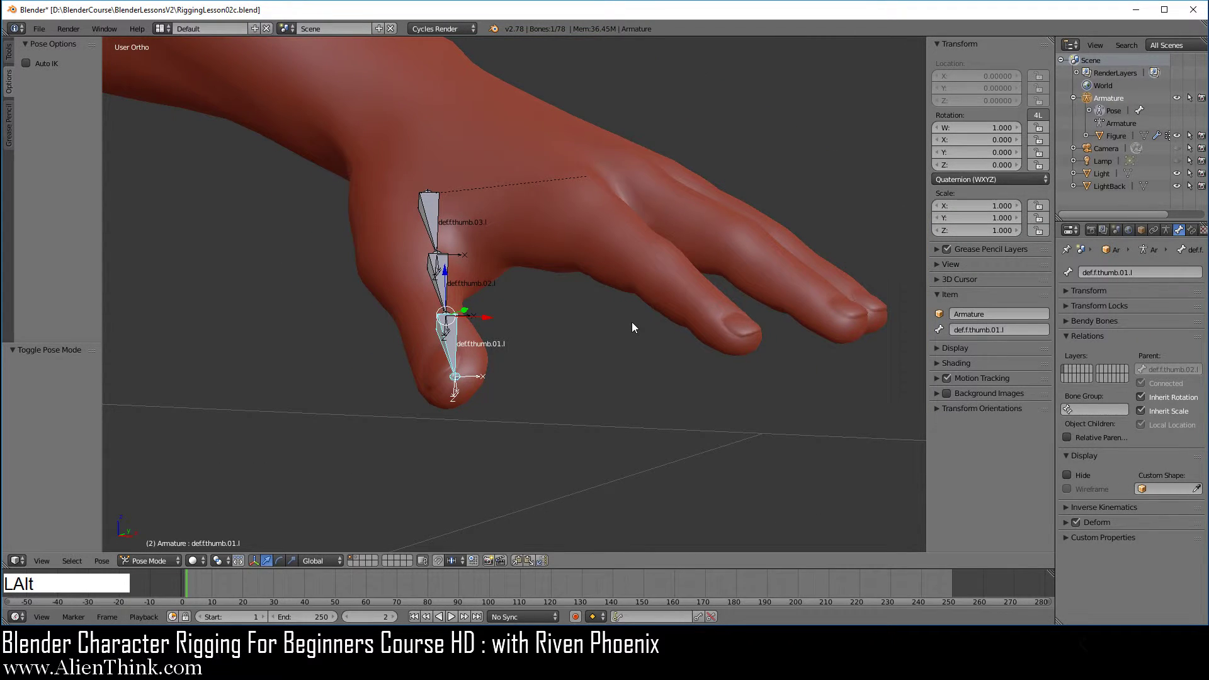
Reveal the hidden bones in both Pose Mode and Edit Mode, staying in Edit Mode with all bones deselected.
key("alt+h")
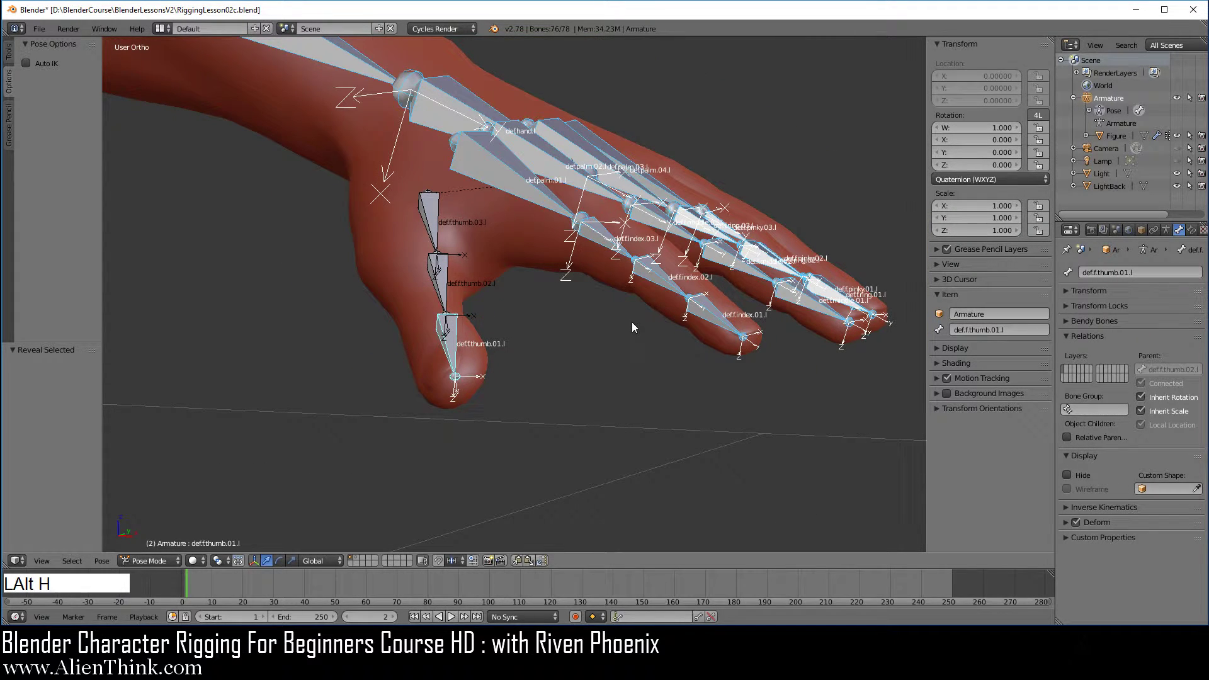
left_click(169, 560)
left_click(160, 531)
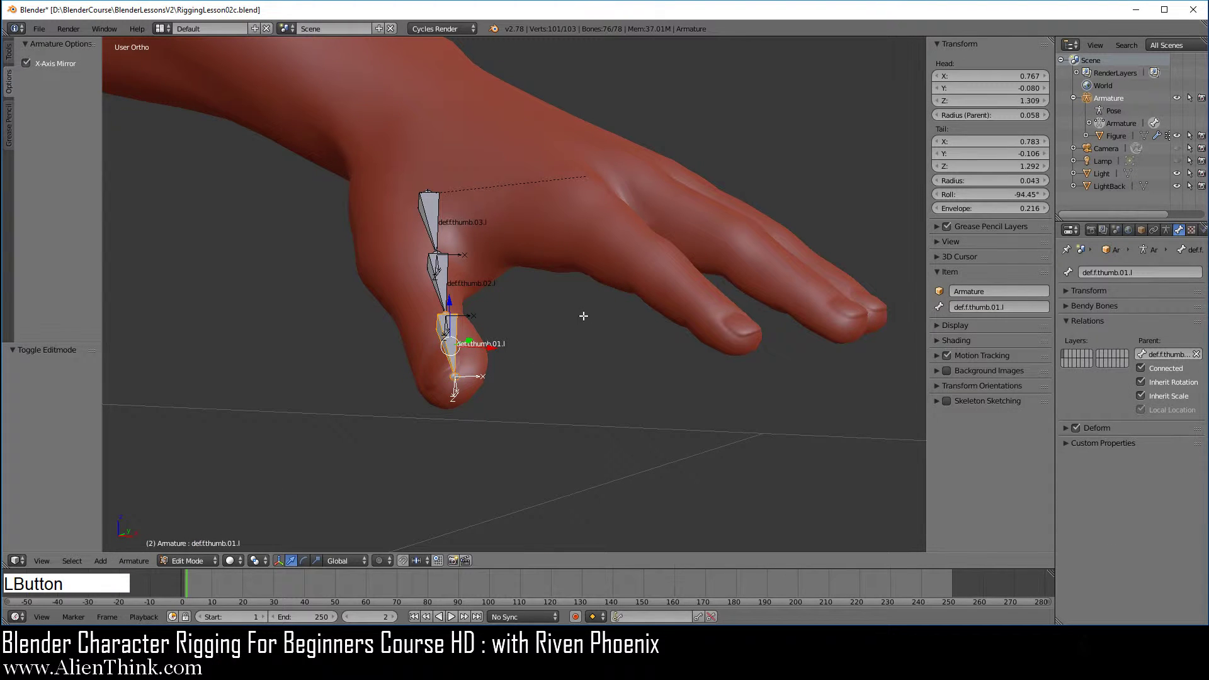
key("alt")
key("alt+h")
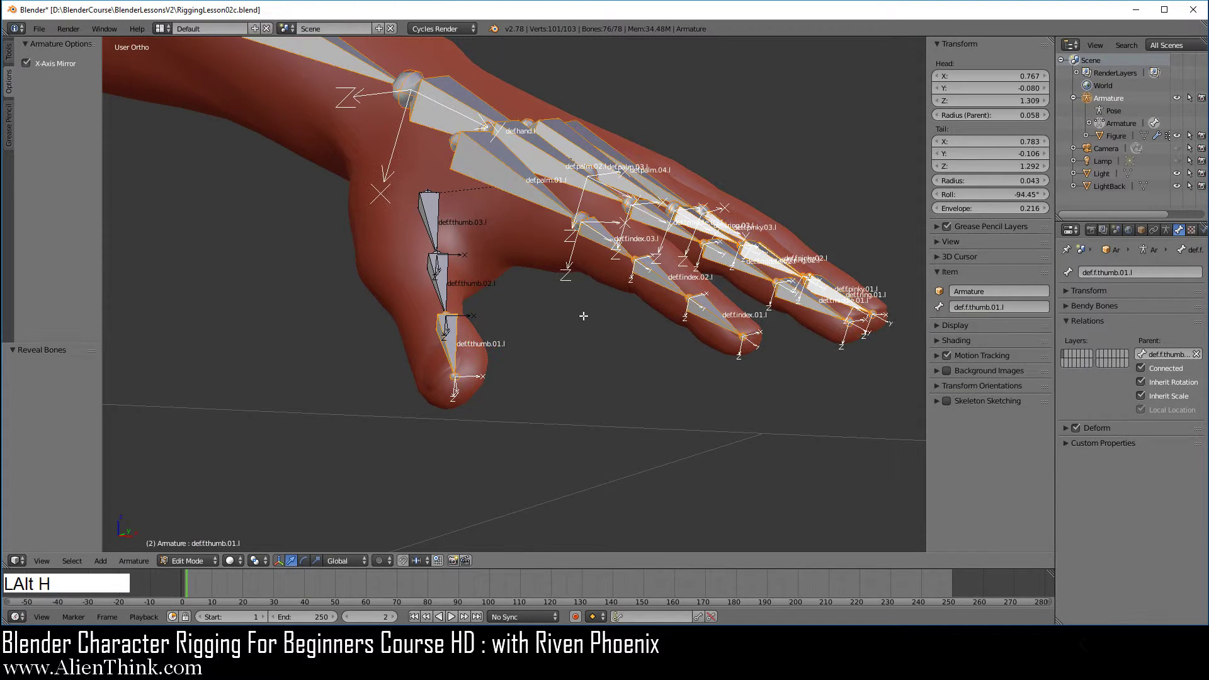
key("a")
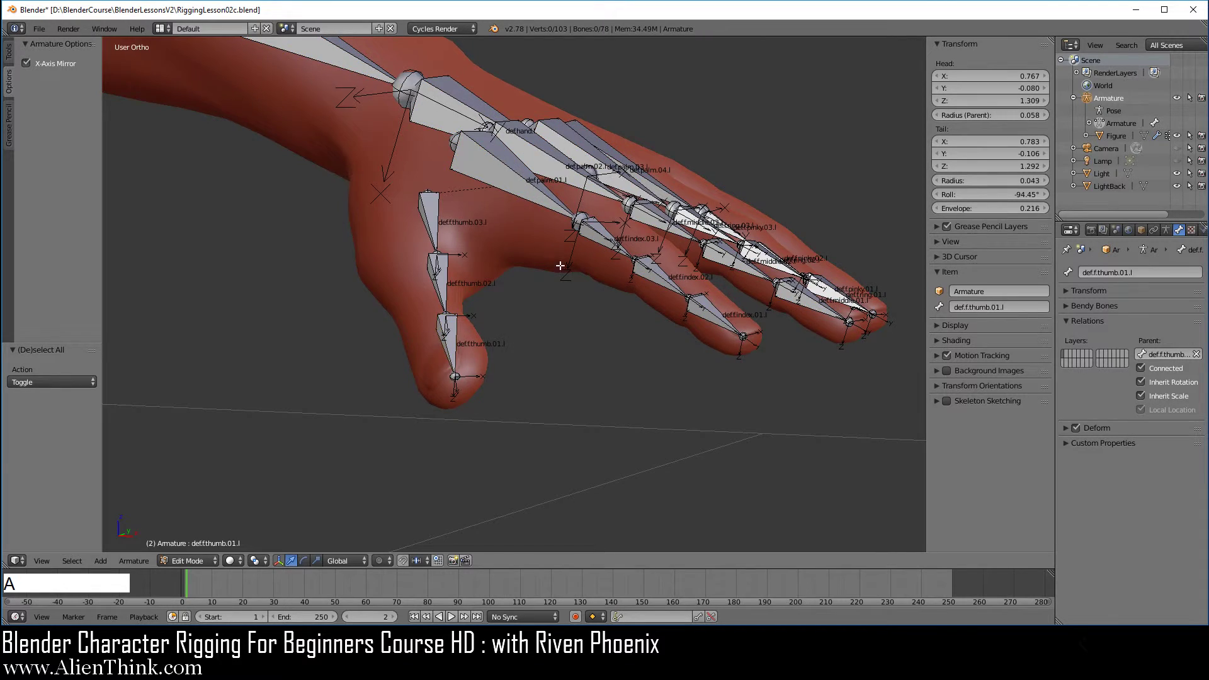
Inspect the roll of the three left thumb bones one at a time, viewed over the back of the hand.
middle_click_drag(580, 315, 516, 255)
key("shift")
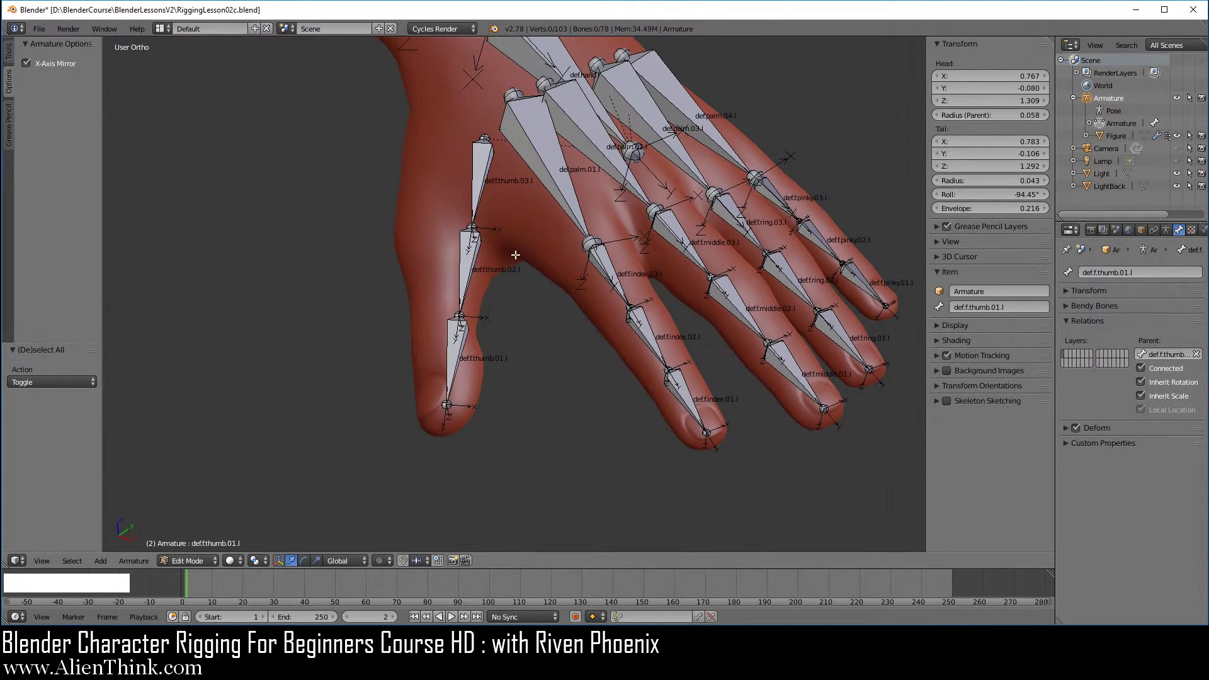
right_click(483, 175)
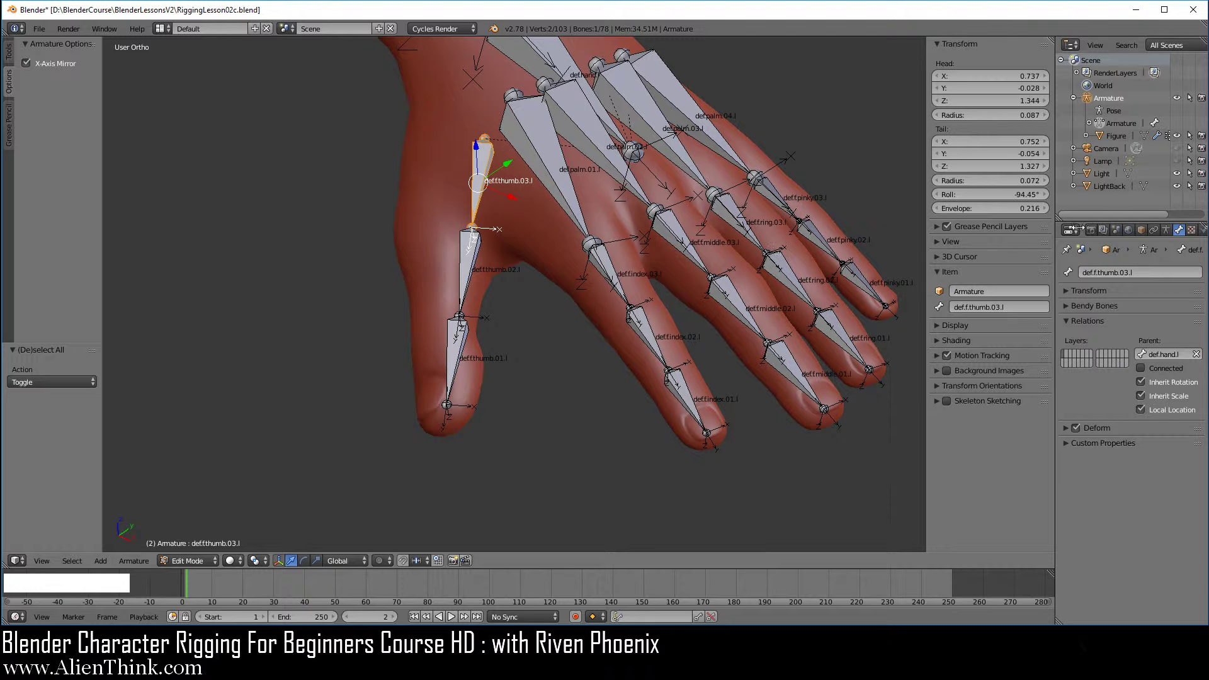
right_click(464, 262)
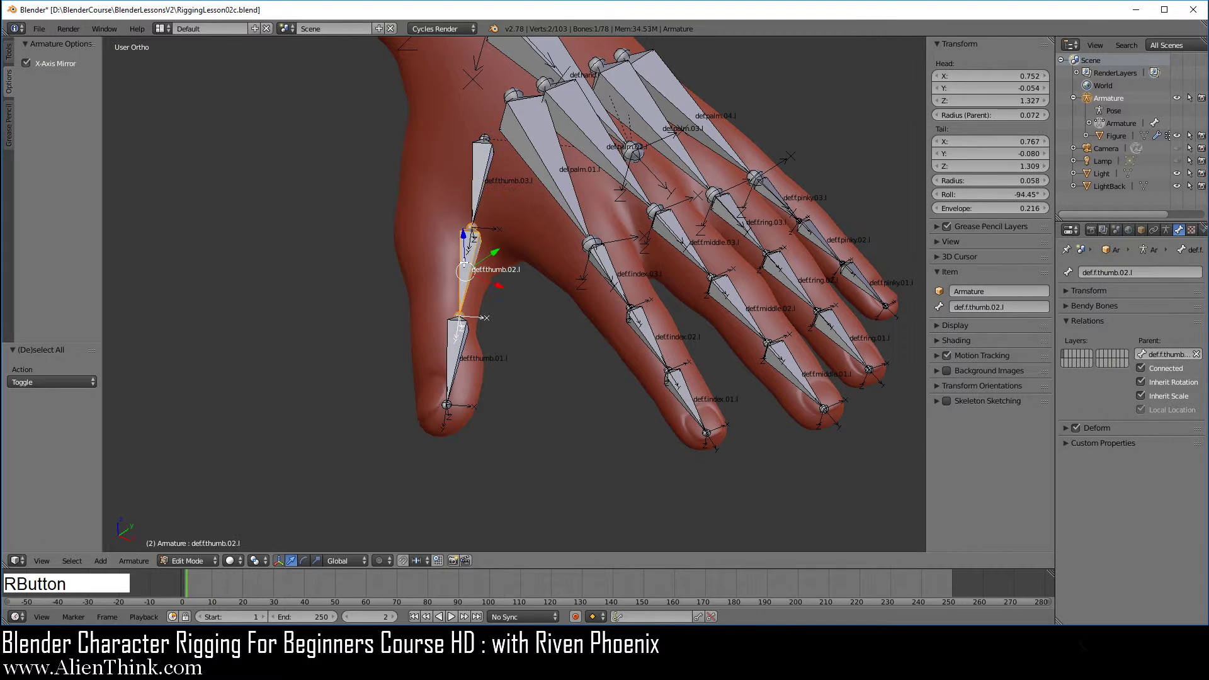
right_click(455, 357)
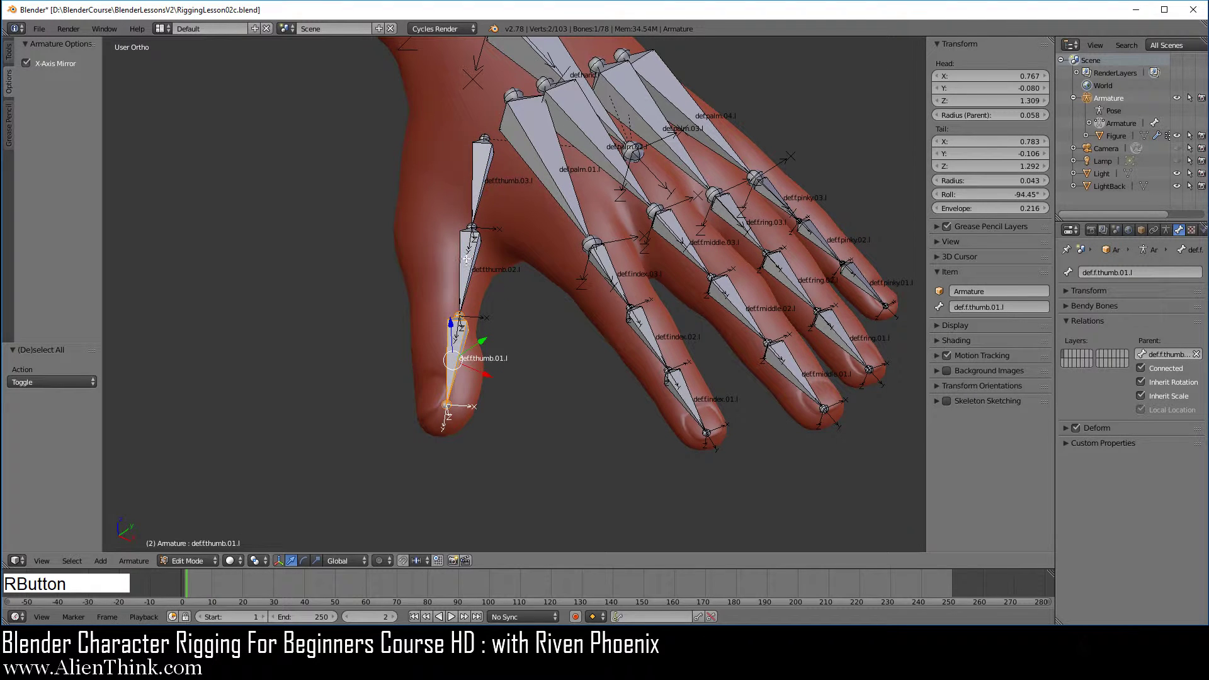
Inspect the roll of the left index, middle, ring and pinky finger bones by selecting them individually.
right_click(618, 284)
right_click(646, 335)
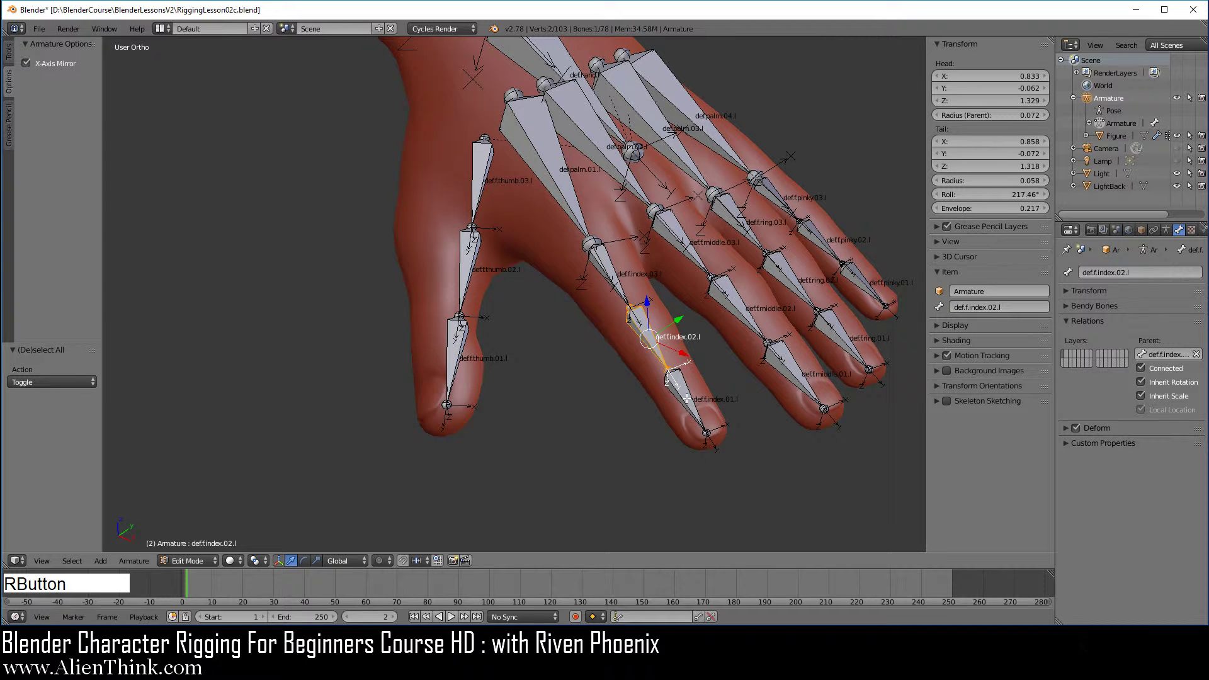
right_click(687, 253)
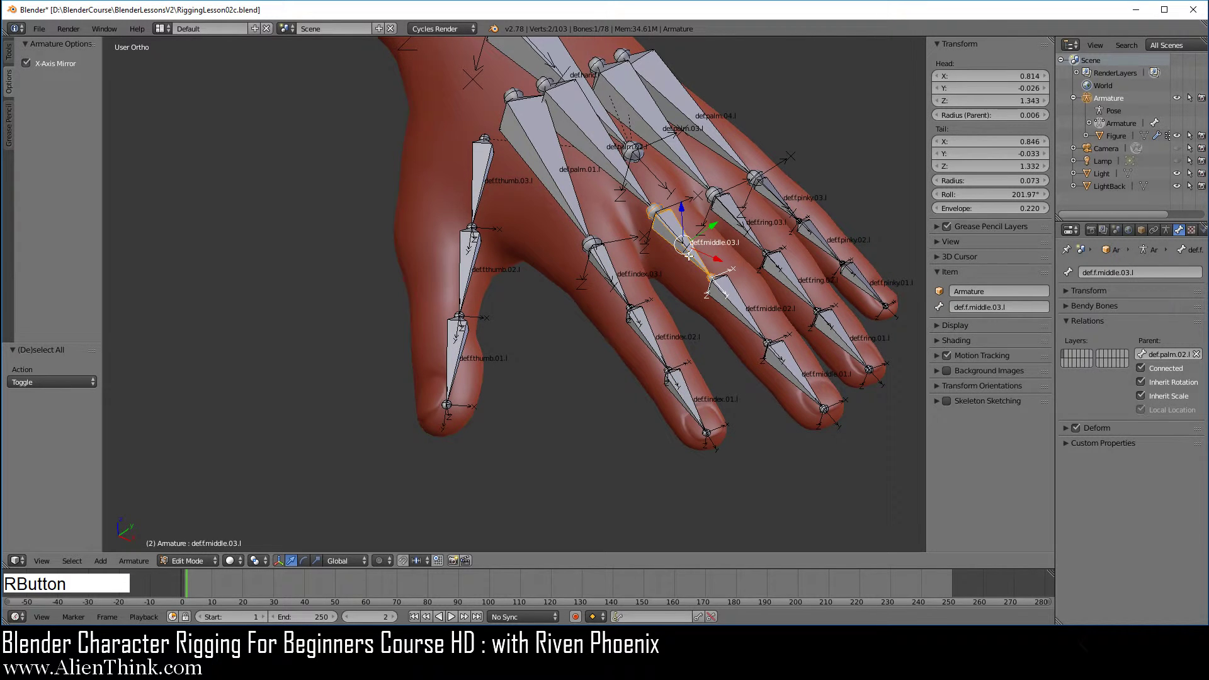
right_click(730, 302)
right_click(785, 367)
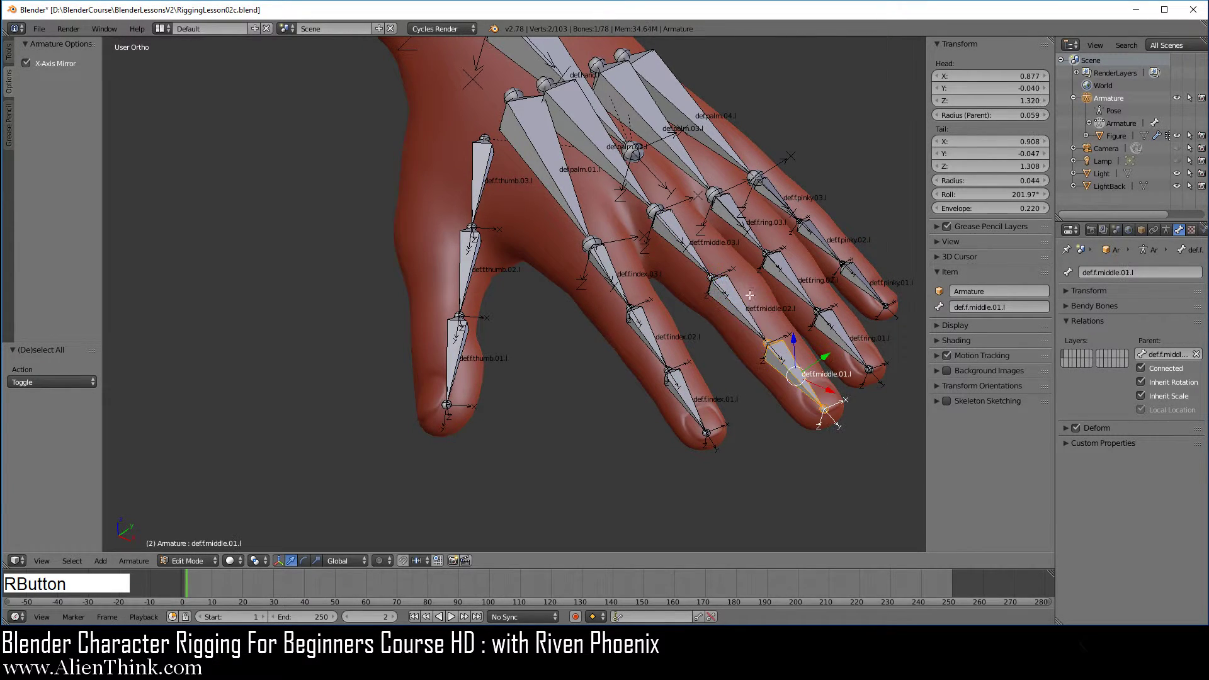
right_click(737, 219)
right_click(794, 284)
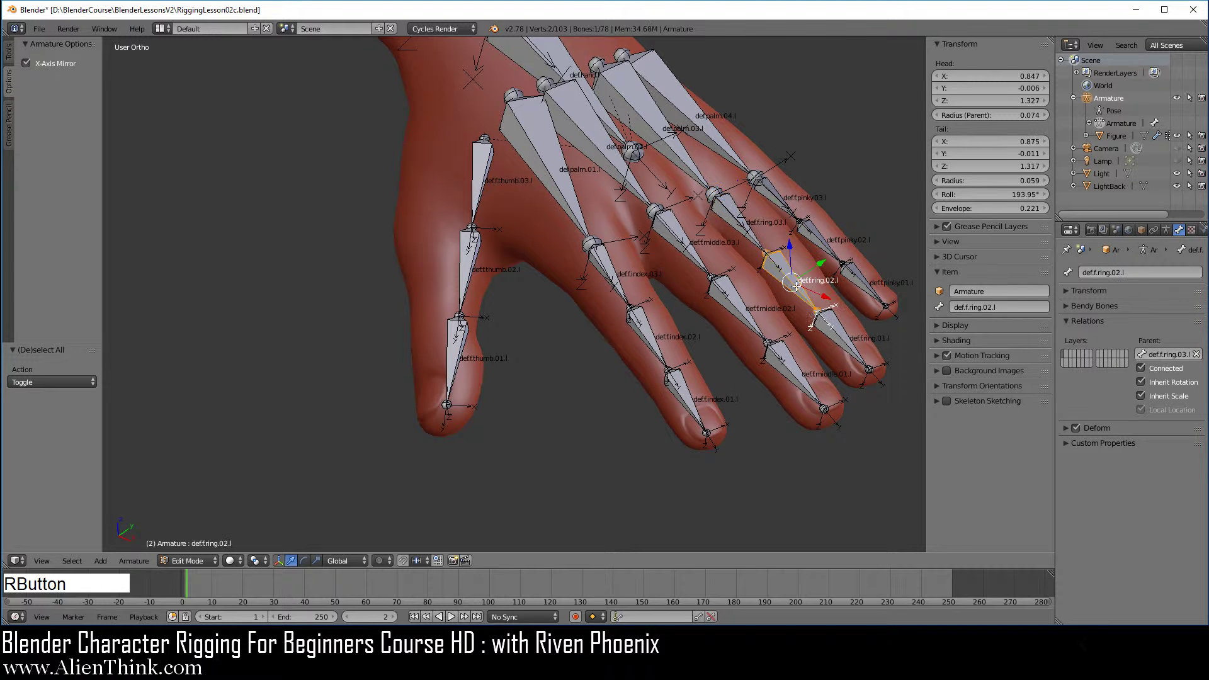
right_click(840, 338)
right_click(767, 191)
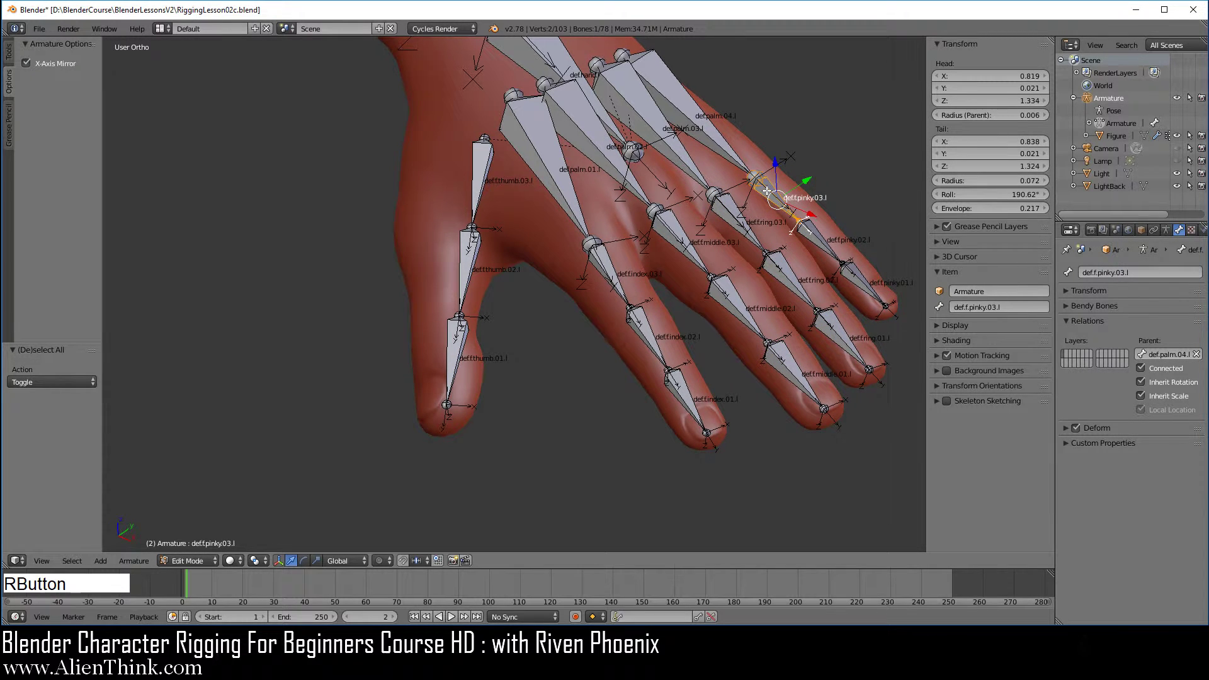
right_click(816, 245)
right_click(861, 278)
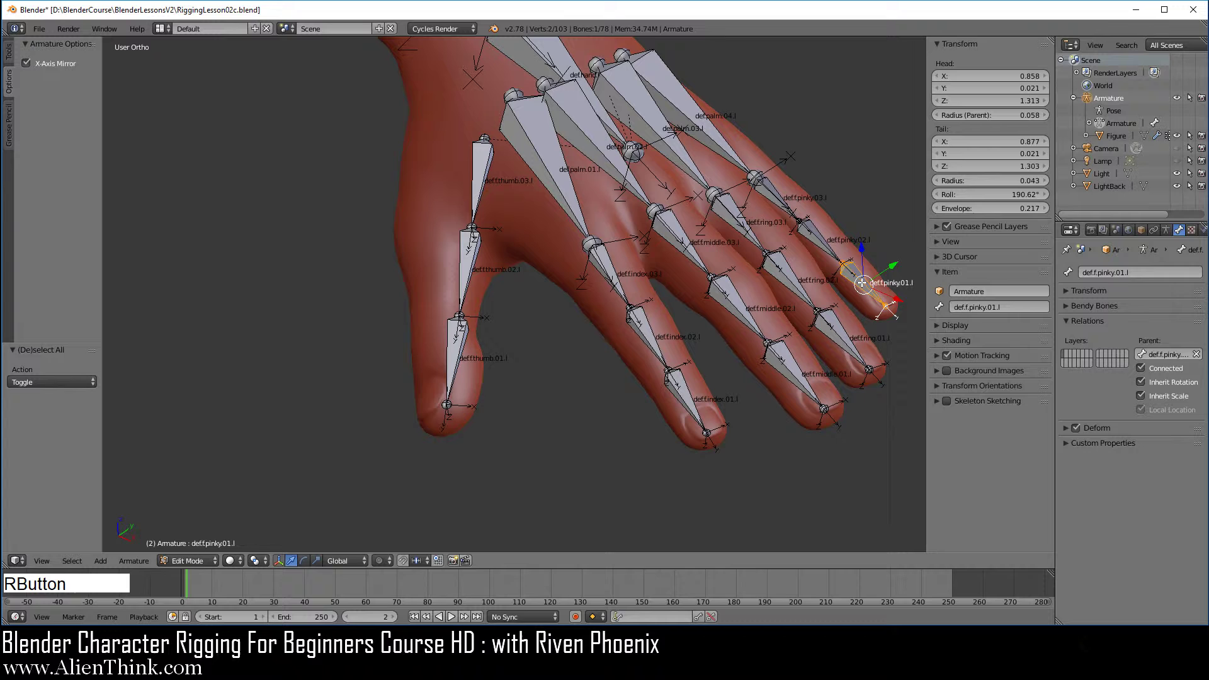
Inspect the roll of the left hand's palm bones one after another, from the pinky side to the index side.
right_click(714, 142)
right_click(671, 162)
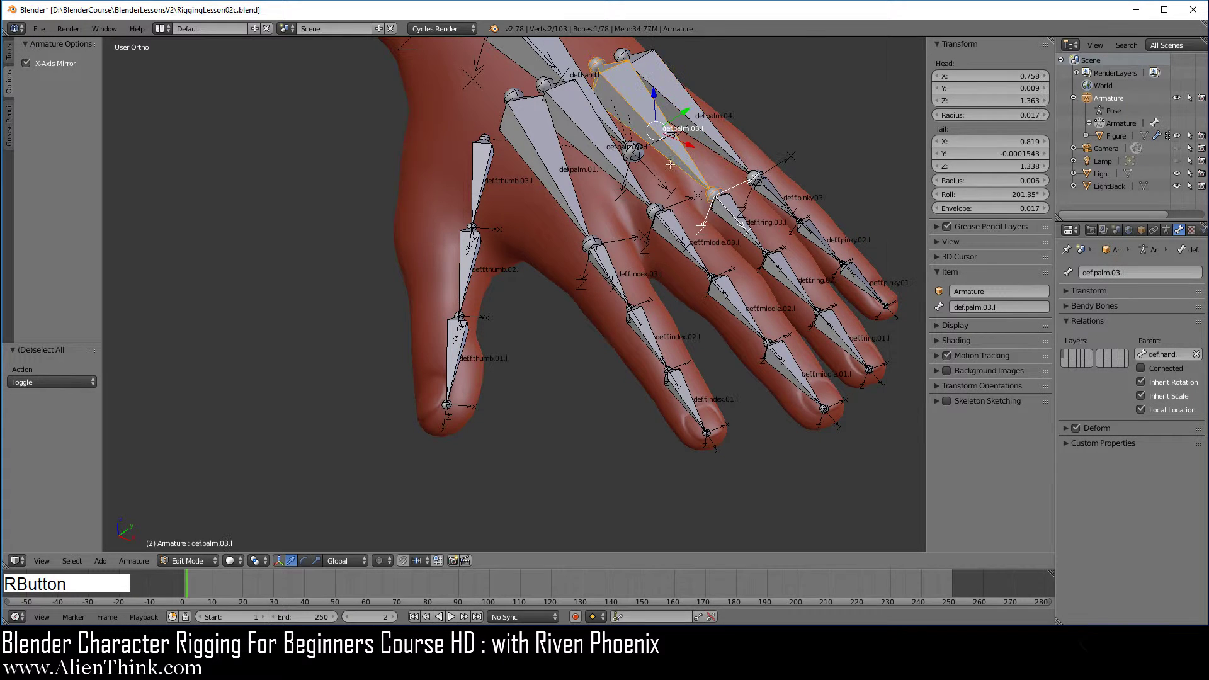
right_click(618, 170)
right_click(559, 185)
Deselect all bones and show the character's torso and arm bones from the front.
scroll(658, 376, "down", 3)
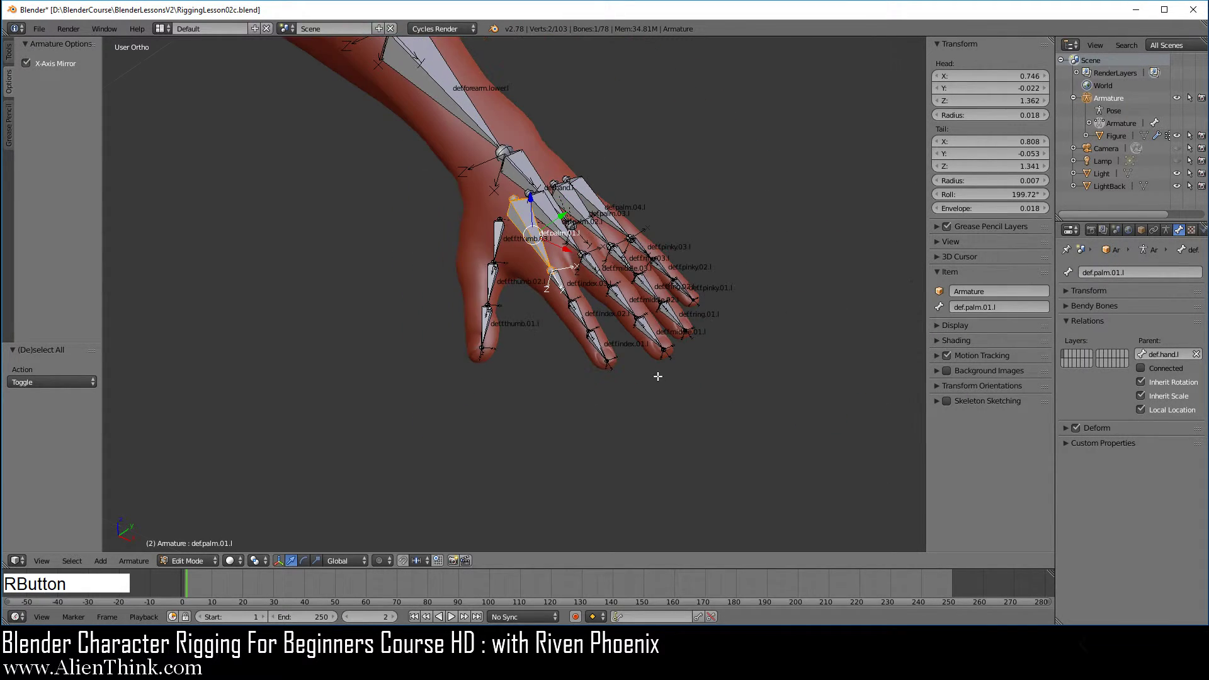
key("KP_1")
scroll(346, 300, "up", 2)
middle_click_drag(346, 300, 800, 356, "shift")
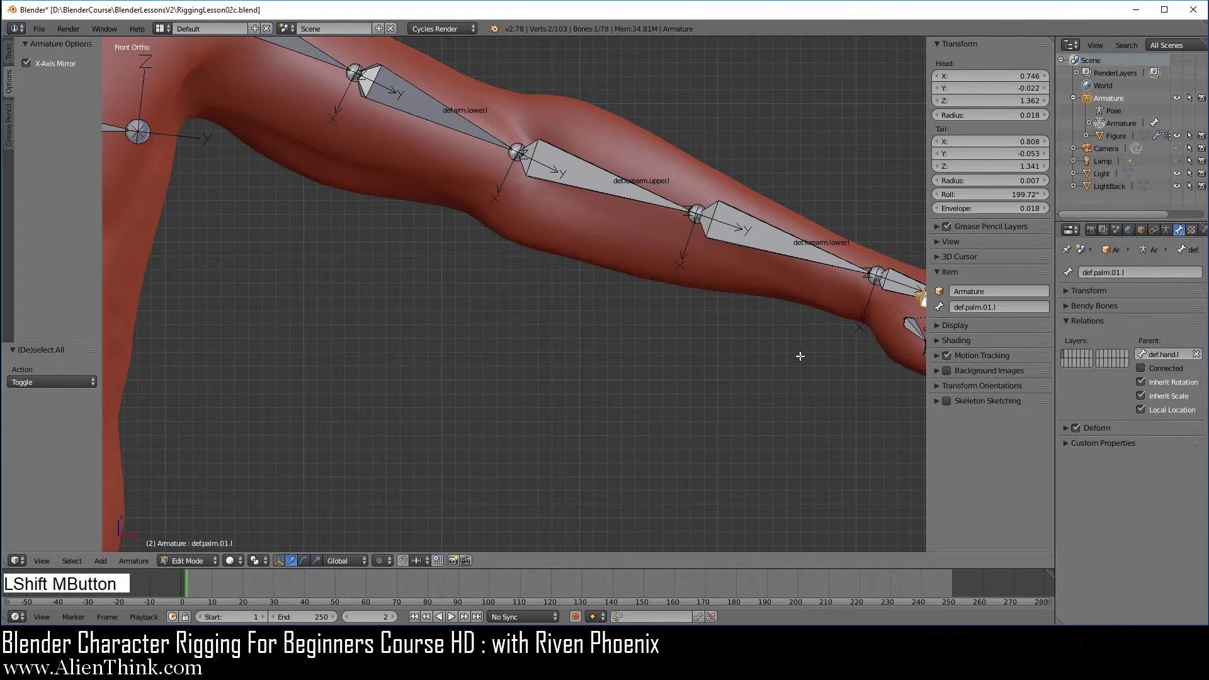
scroll(799, 356, "down", 4)
key("a")
scroll(679, 286, "up", 1)
middle_click_drag(424, 324, 687, 287, "shift")
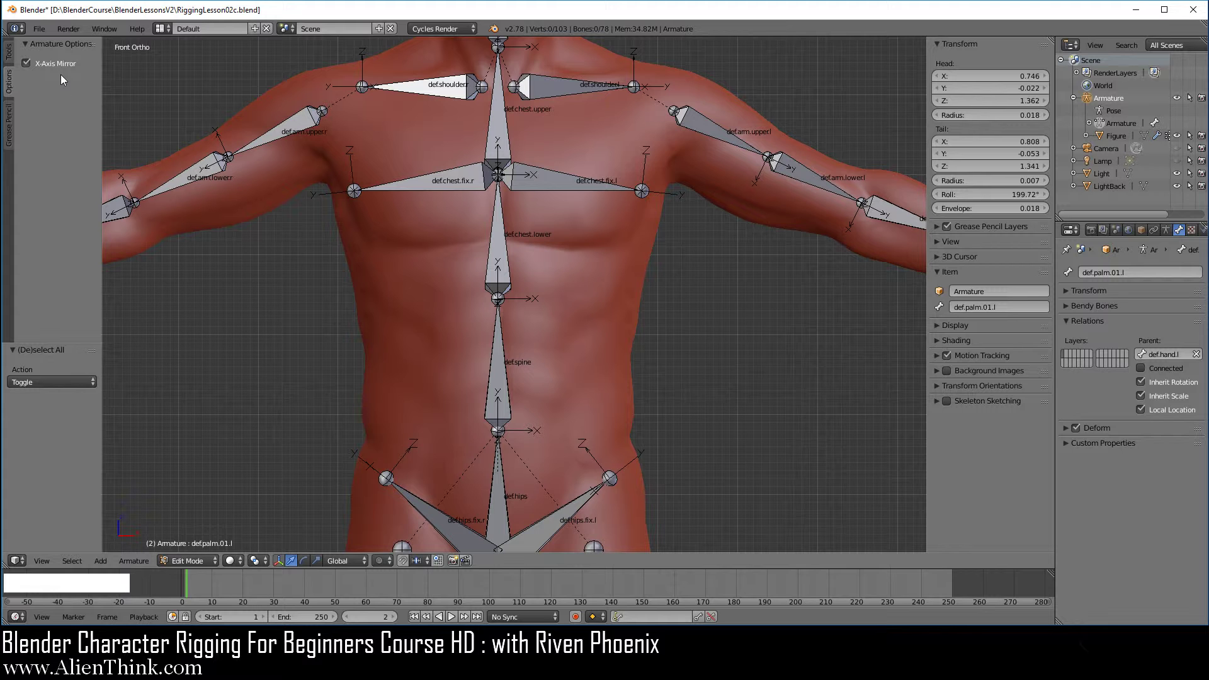
Select the def.hips.fix.l bone and extend the selection to all bones with the same suffix.
middle_click_drag(534, 337, 474, 208, "shift")
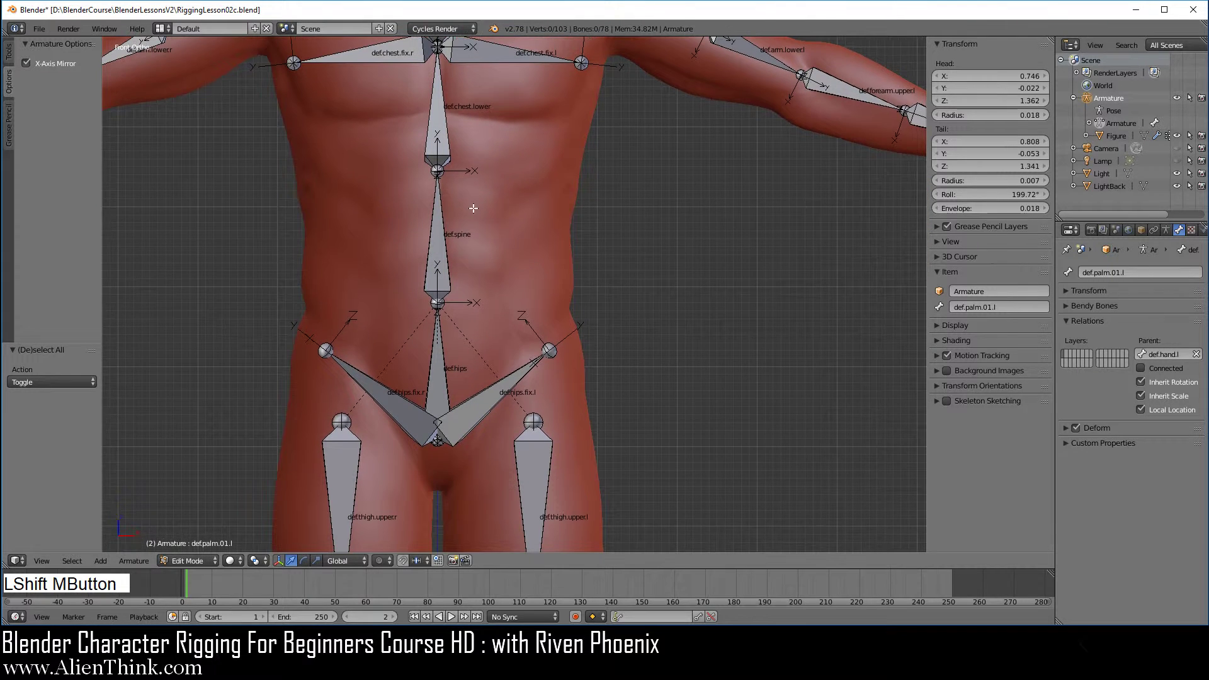
right_click(518, 372)
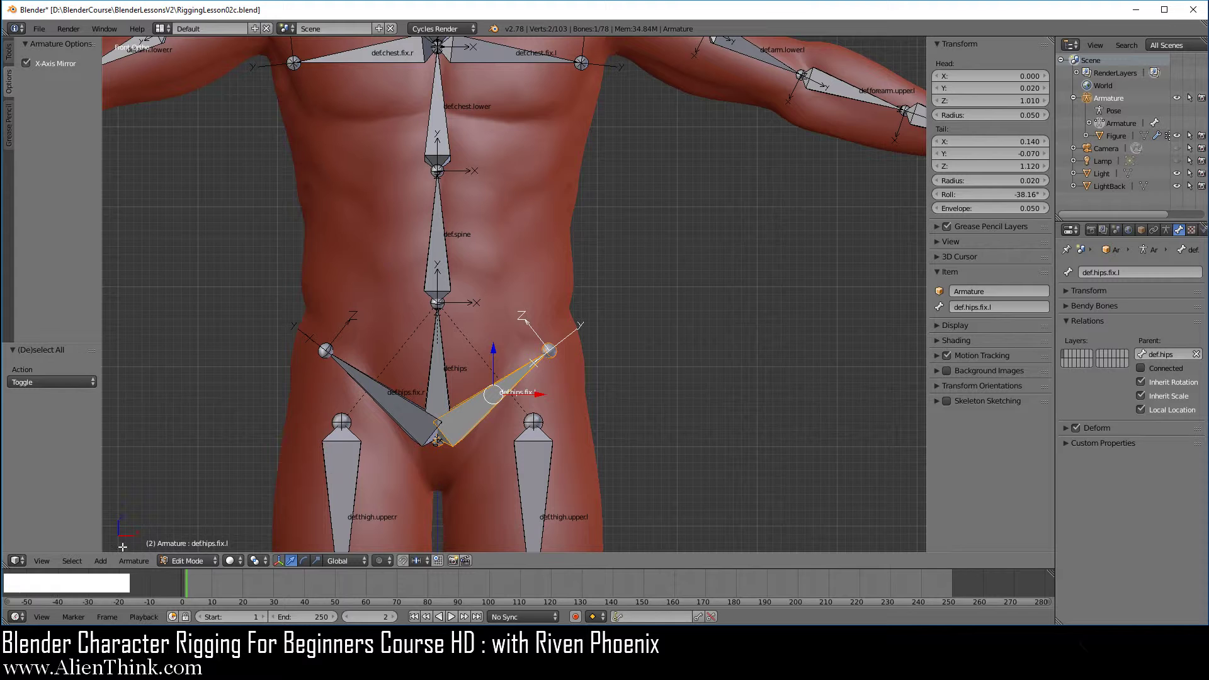
left_click(76, 561)
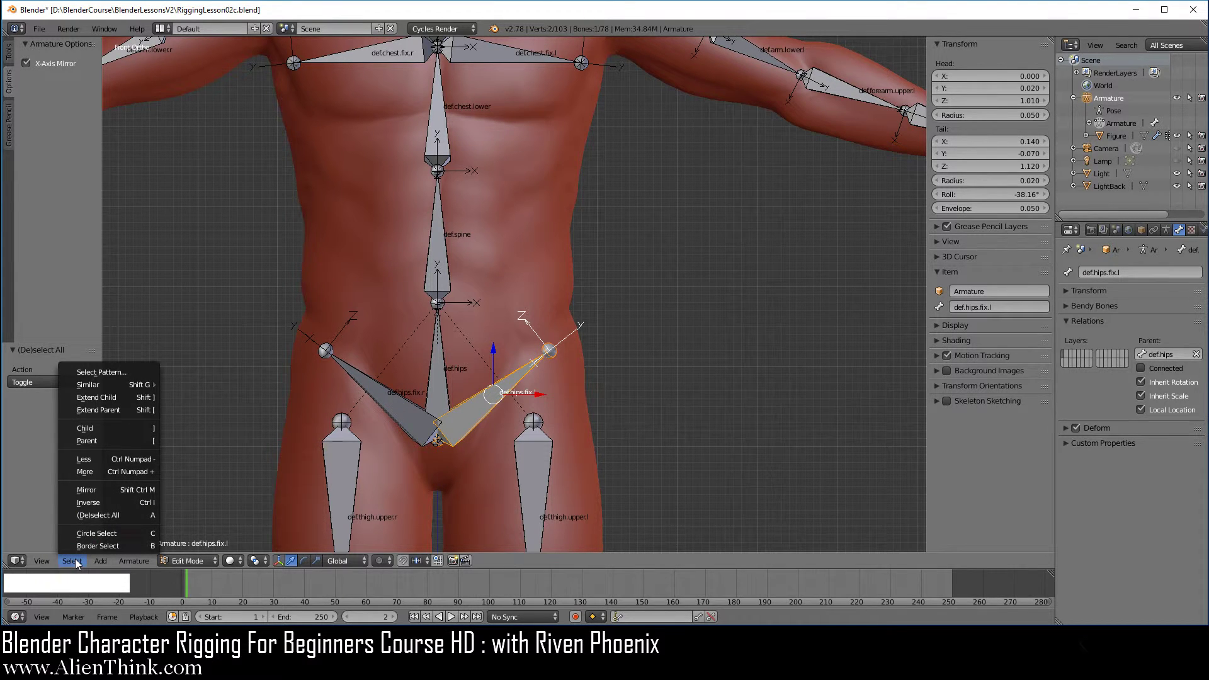
mouse_move(155, 389)
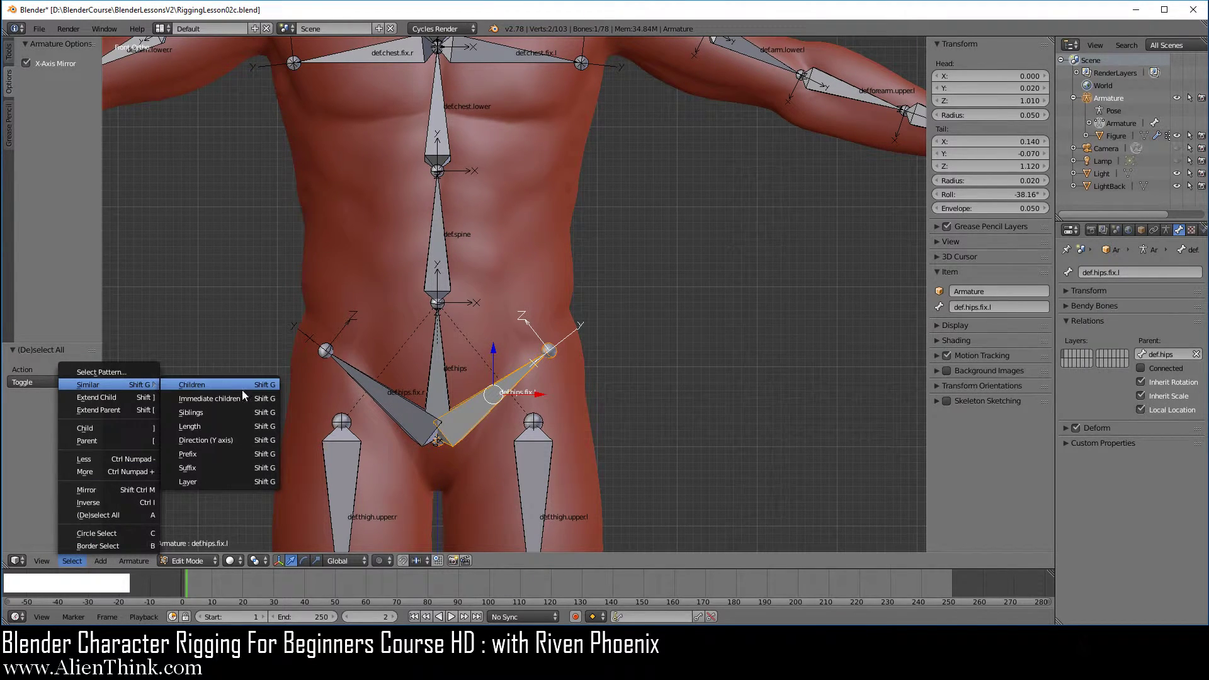
left_click(237, 466)
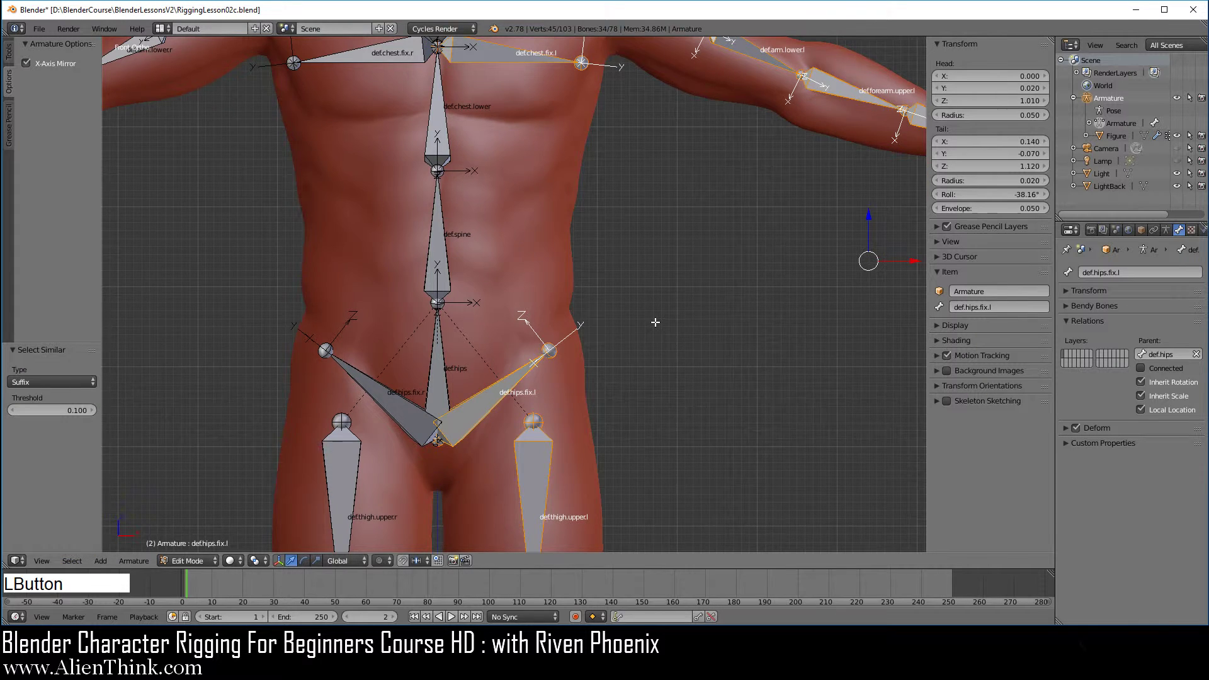
scroll(689, 364, "down", 5)
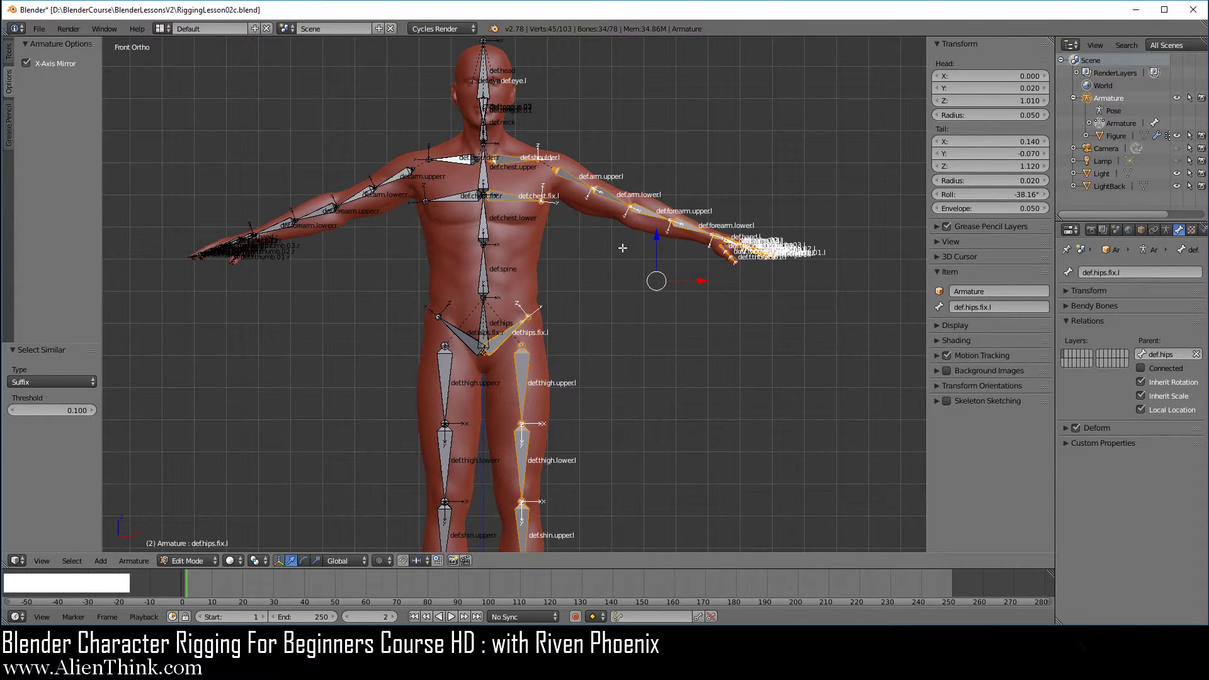
Apply a zero-distance move to the selected left-side bones with X-Axis Mirror enabled to update their right-side counterparts.
scroll(634, 299, "down", 3)
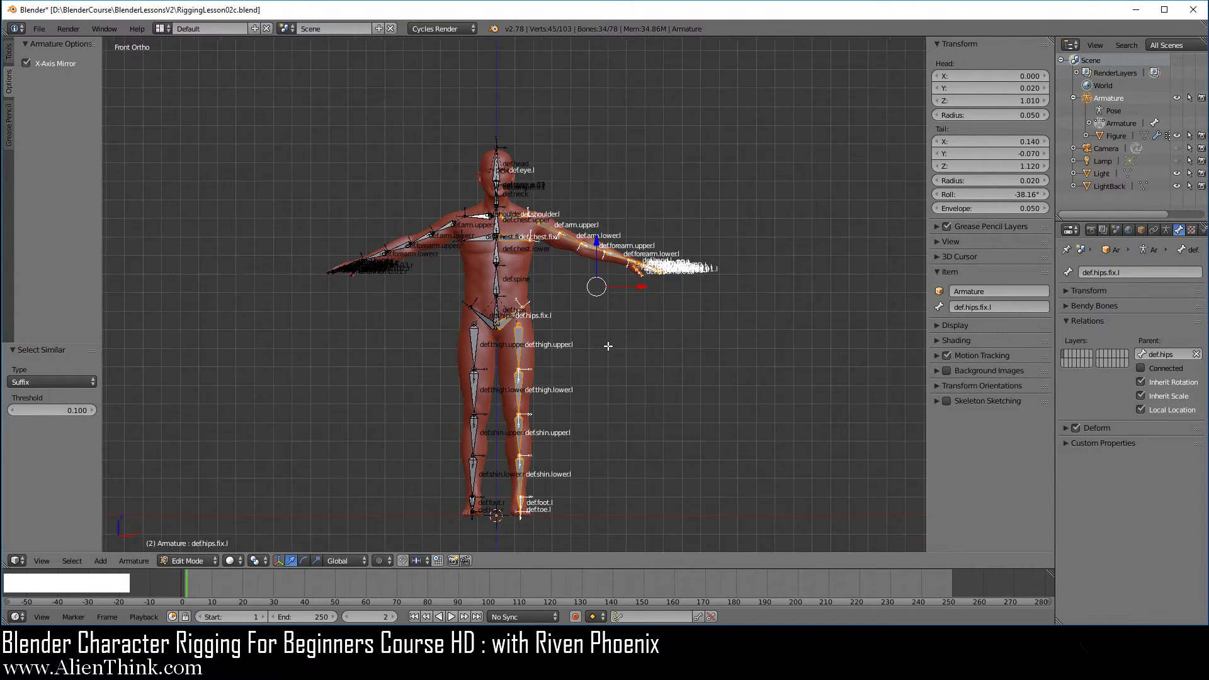
middle_click_drag(607, 346, 608, 286, "shift")
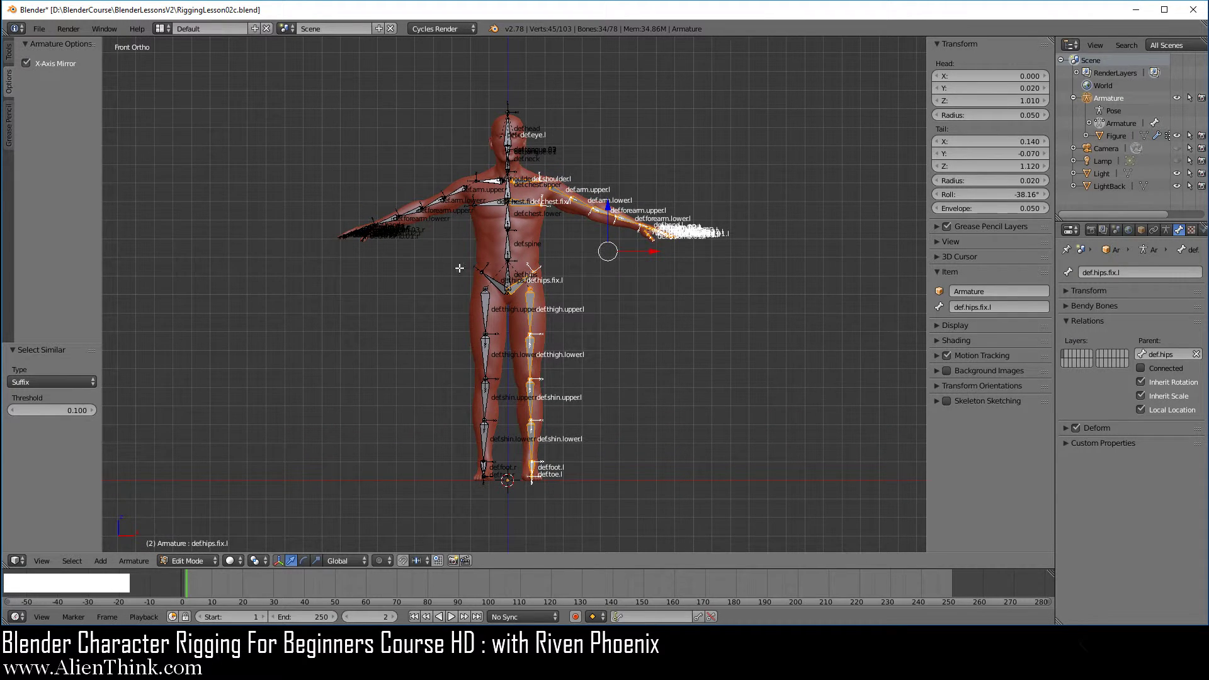
scroll(432, 262, "up", 2)
scroll(405, 212, "down", 1)
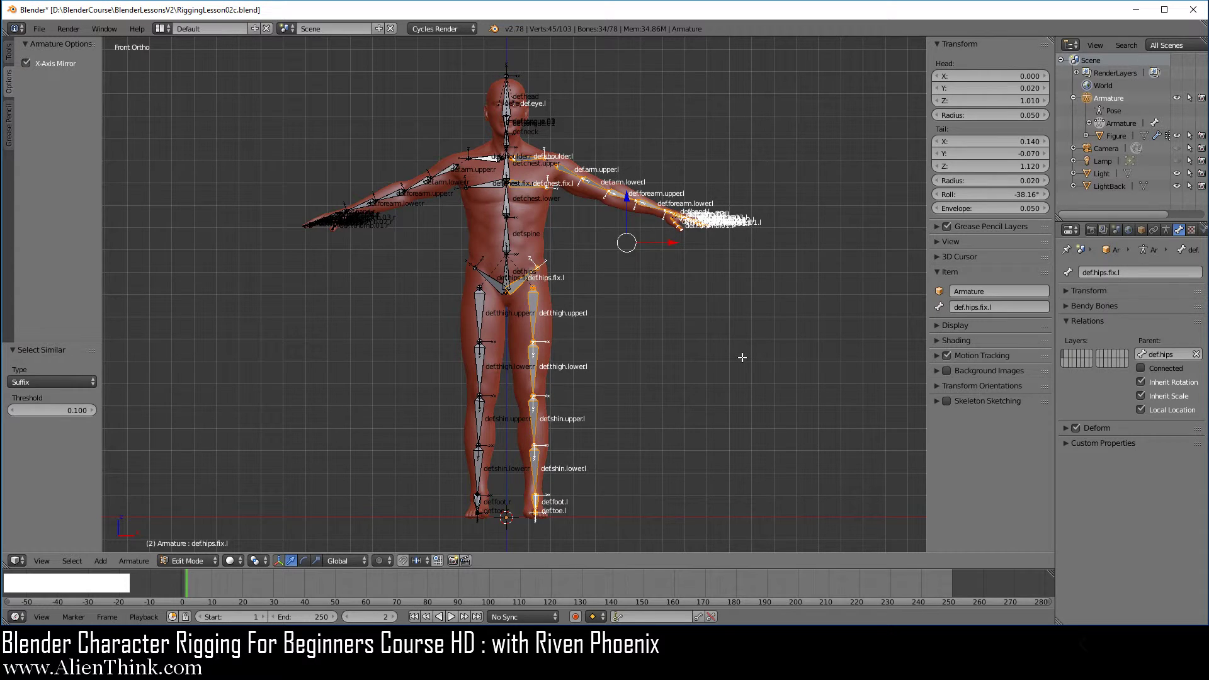
key("g")
key("Return")
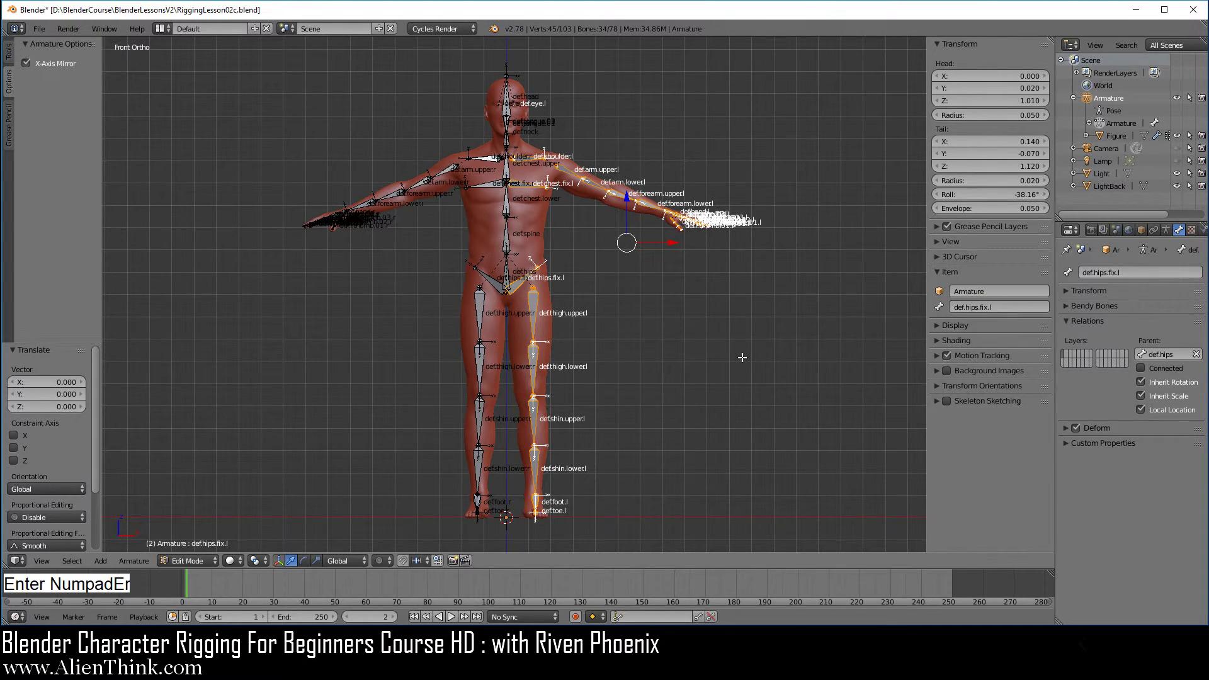
Deselect all bones and check the full armature from an angled view and from the front.
key("a")
middle_click_drag(658, 335, 531, 337)
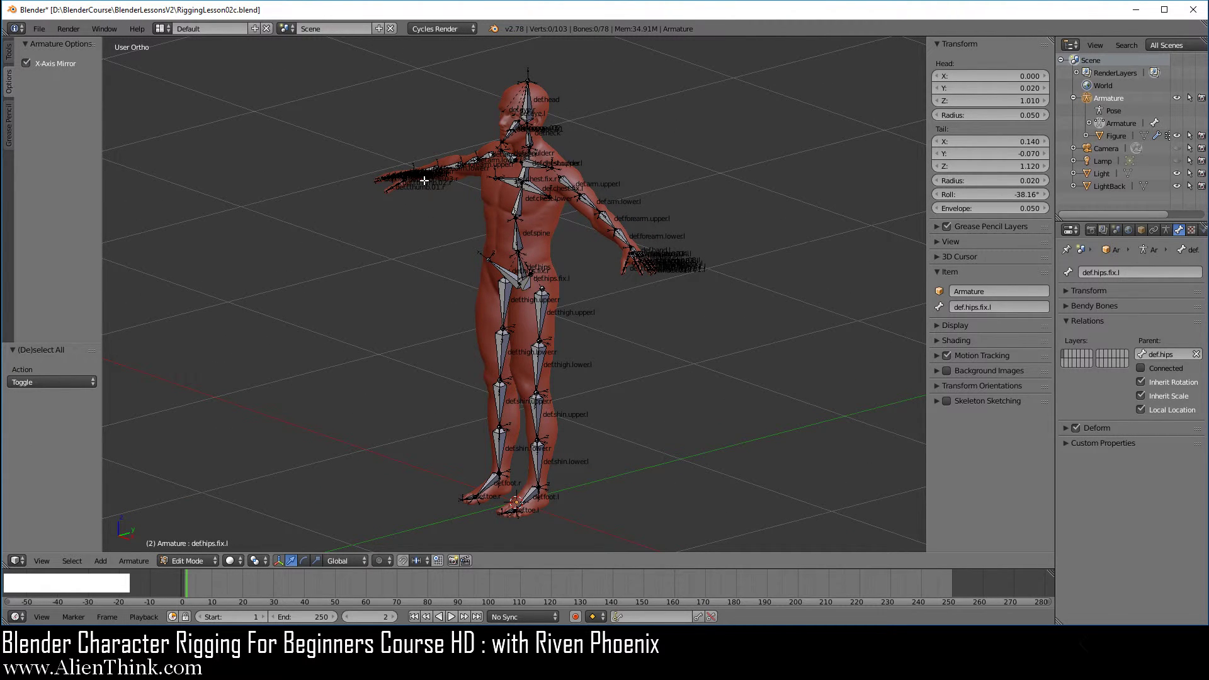
key("1")
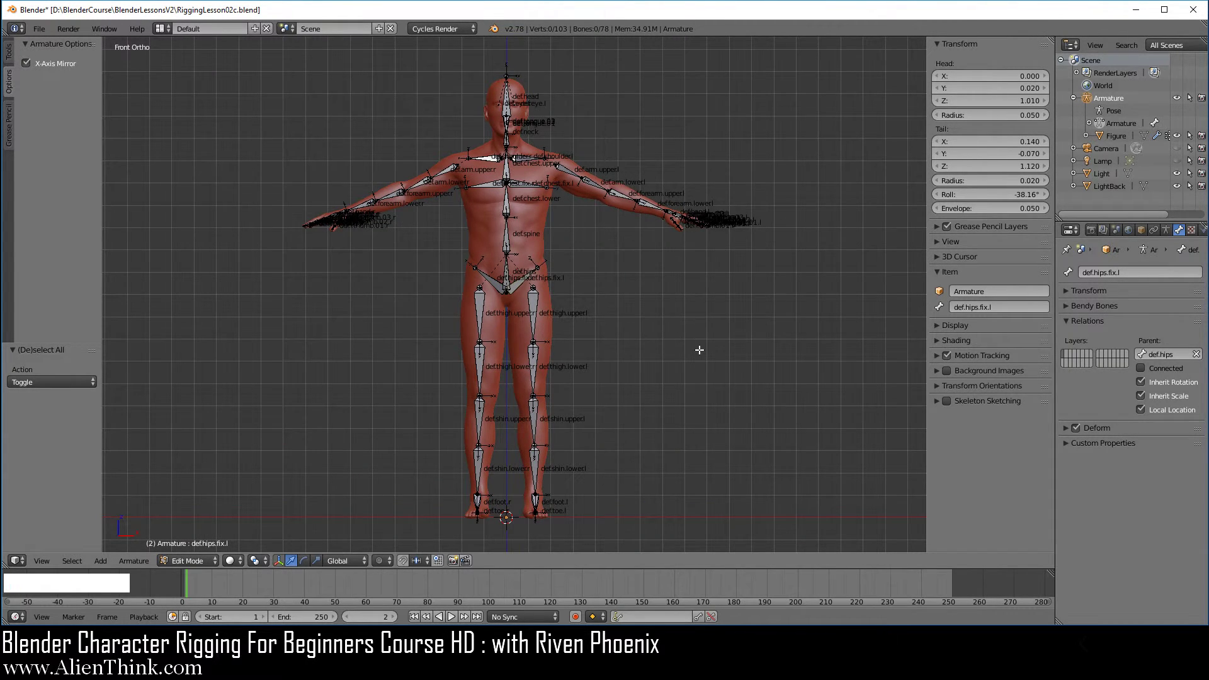
Reset the 3D cursor to the world origin with the whole character framed, and save the current blend file.
key("shift")
key("shift+c")
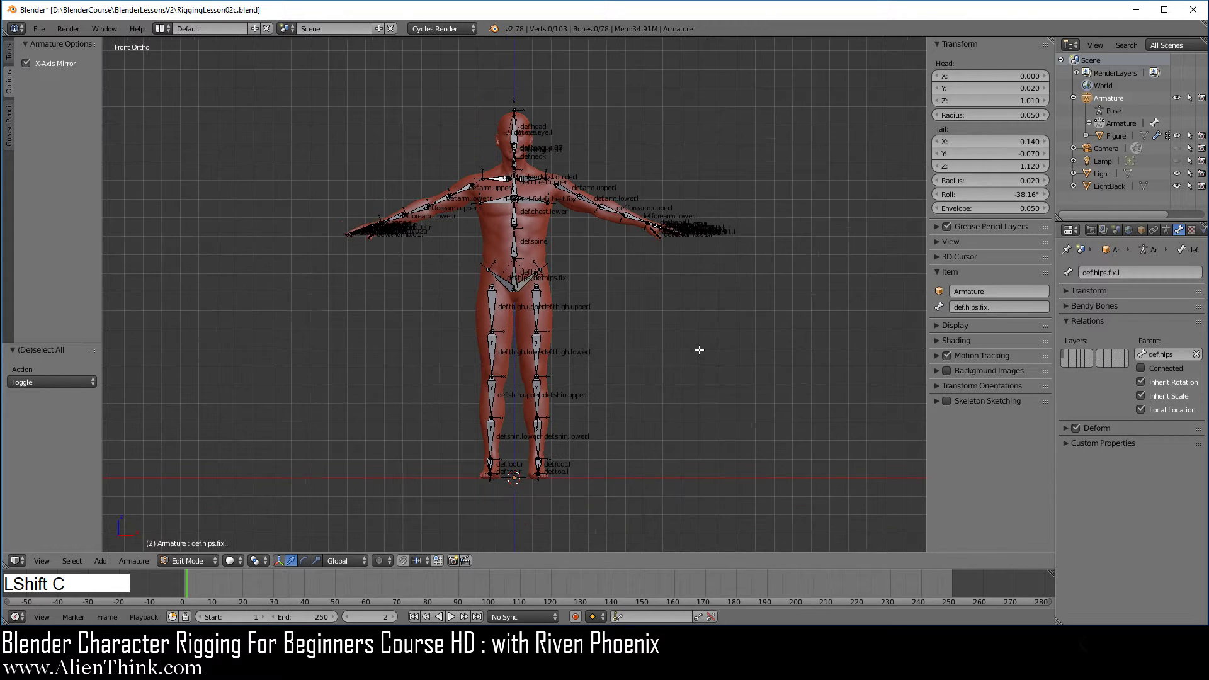
middle_click_drag(659, 375, 669, 332, "ctrl")
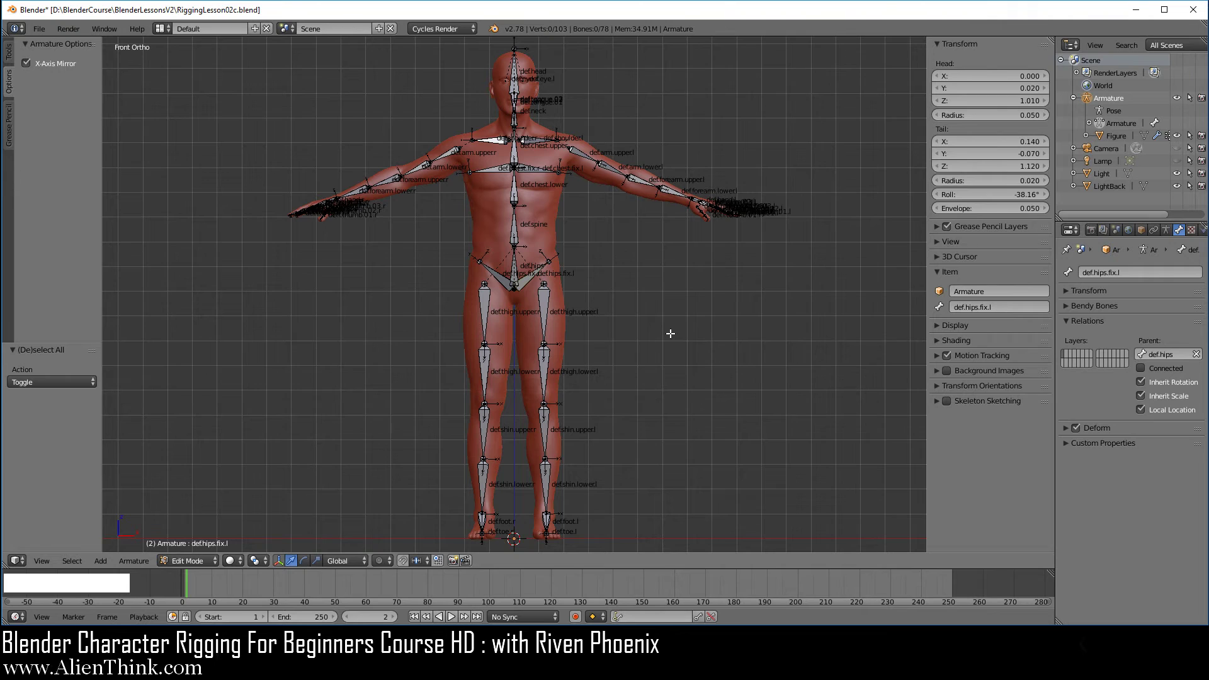
left_click(39, 29)
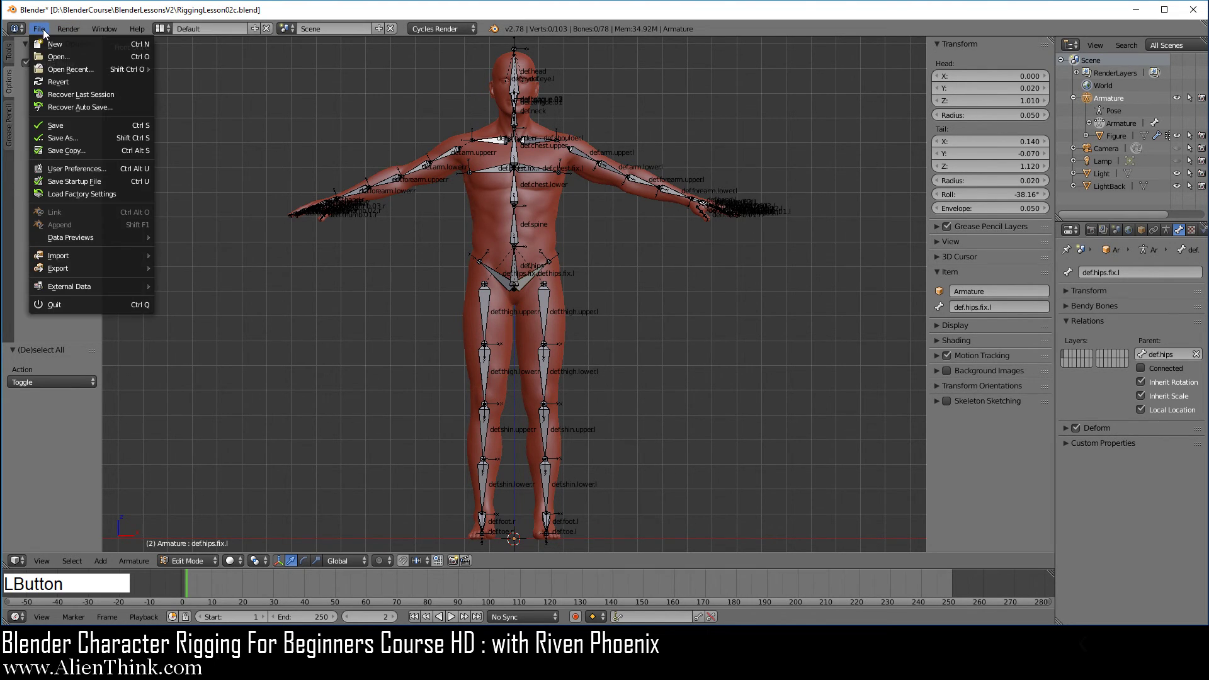
left_click(82, 125)
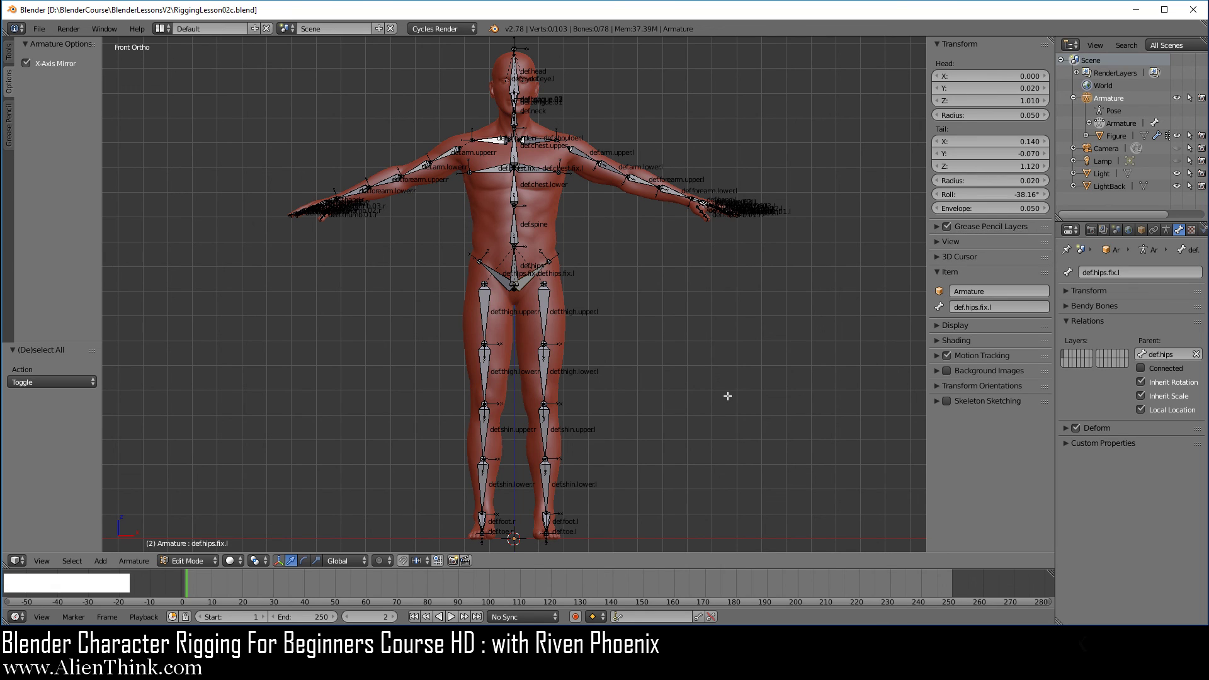